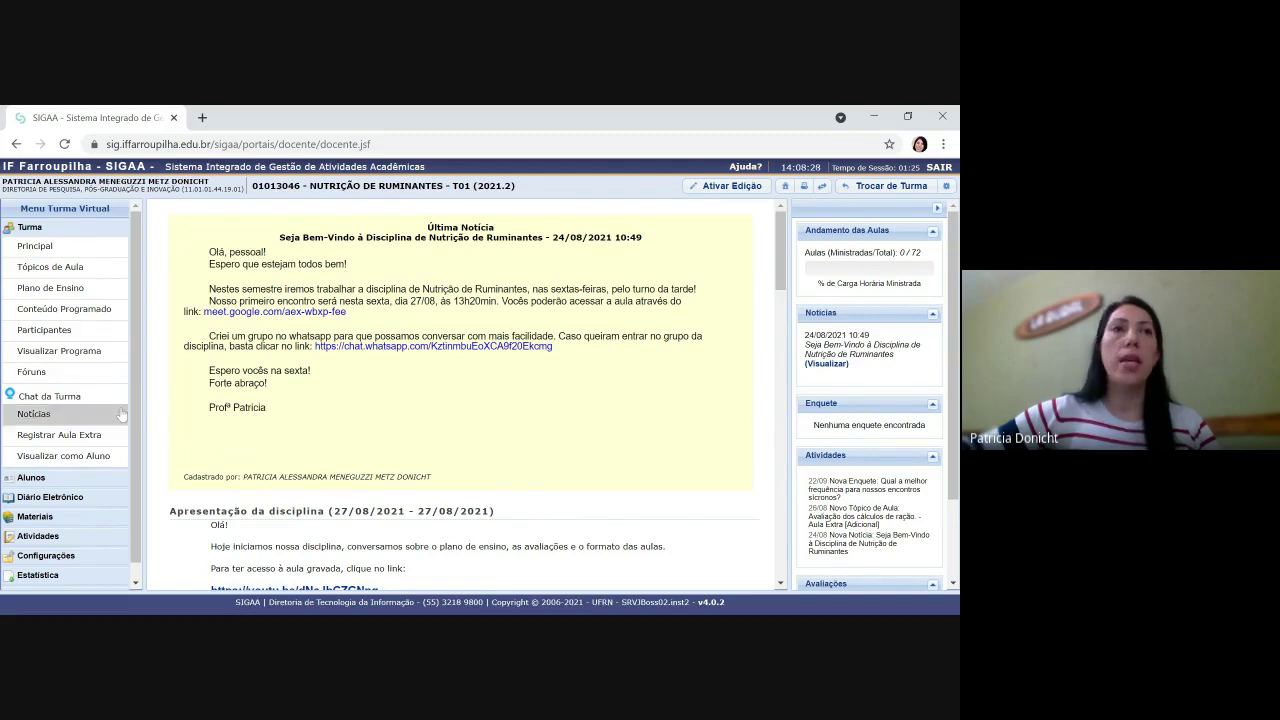
Open the form for creating a new questionnaire in the Nutrição de Ruminantes class.
click(63, 544)
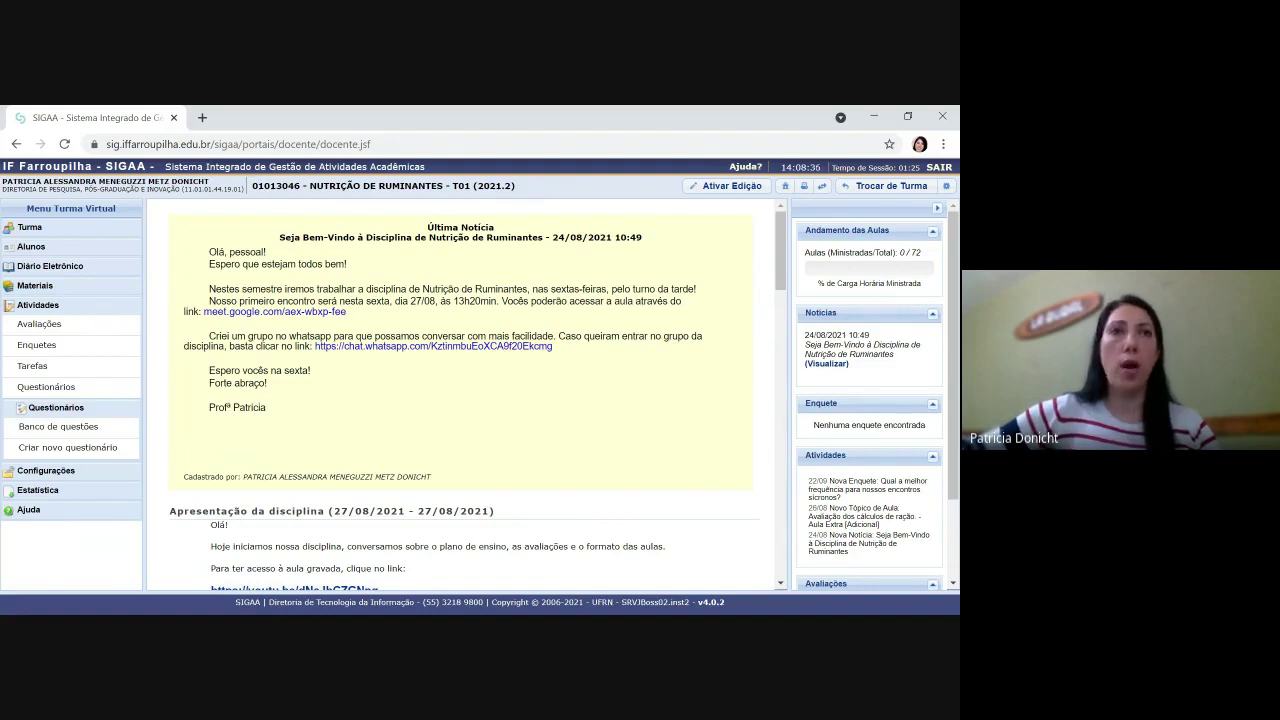
click(71, 396)
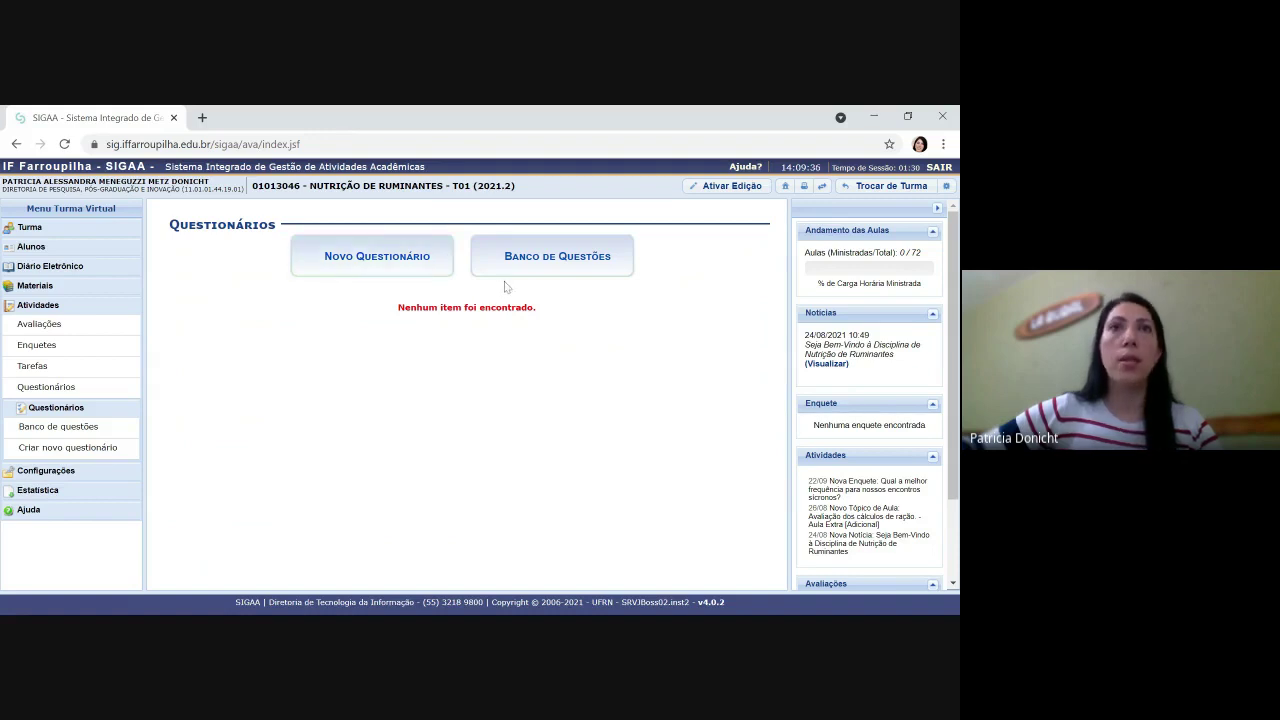
click(374, 266)
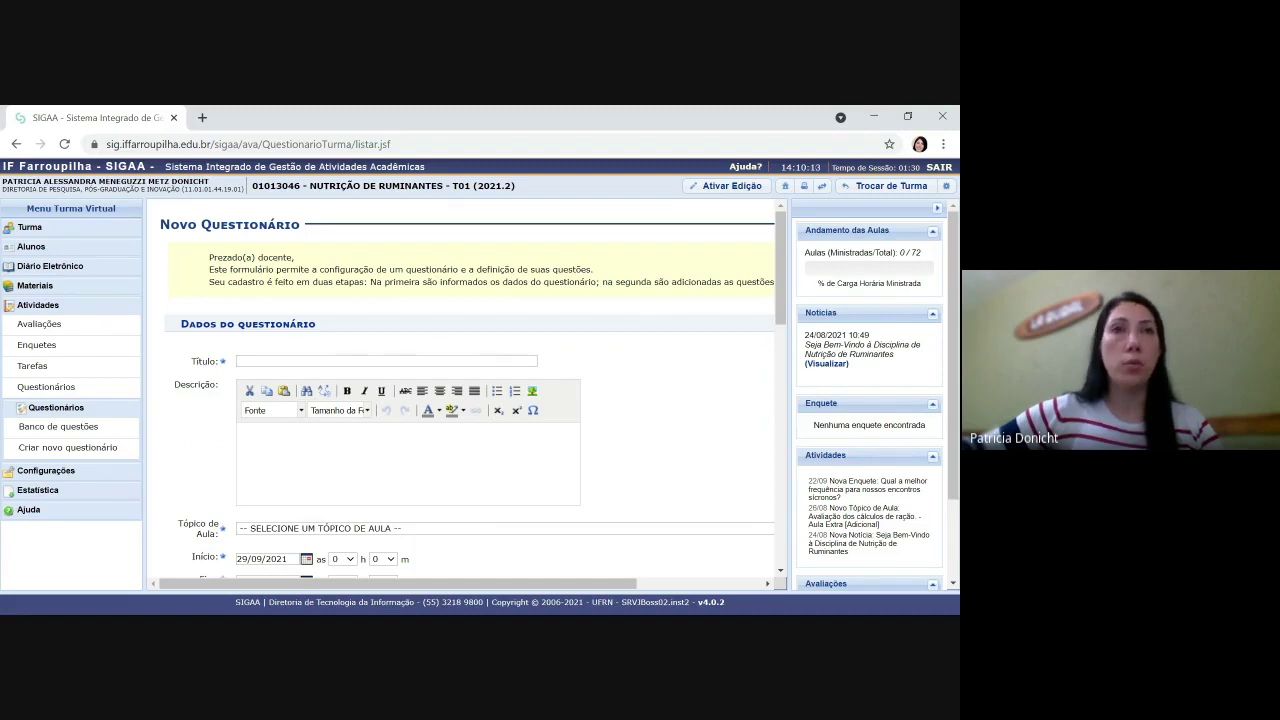
Enter "Avaliação 1 - Nutrição de ruminantes" as the questionnaire's title.
click(250, 361)
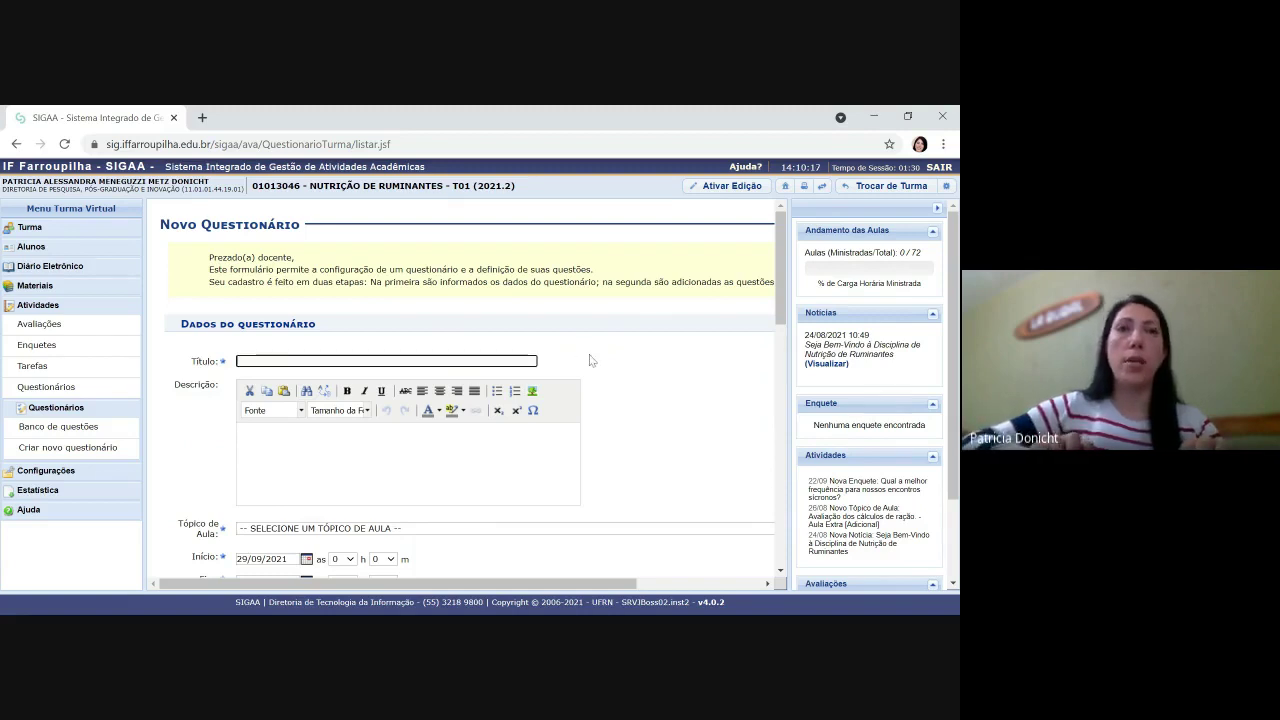
text(Avaliação)
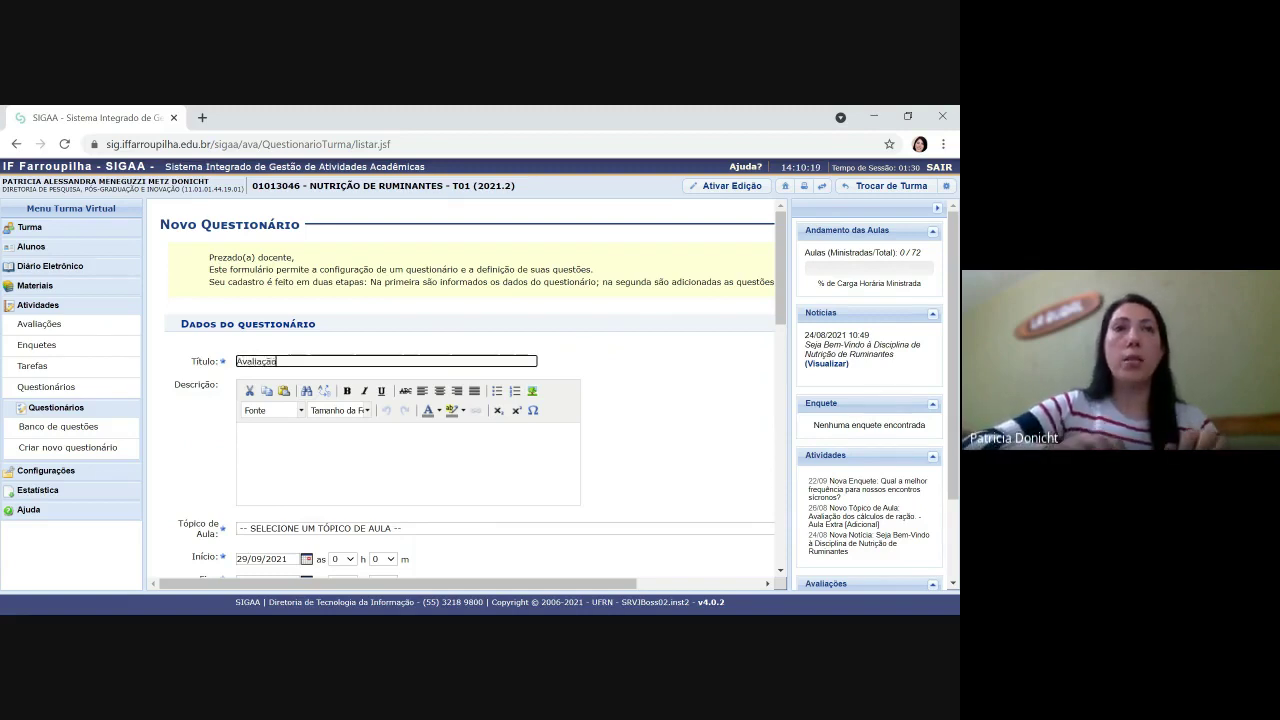
text( 1 )
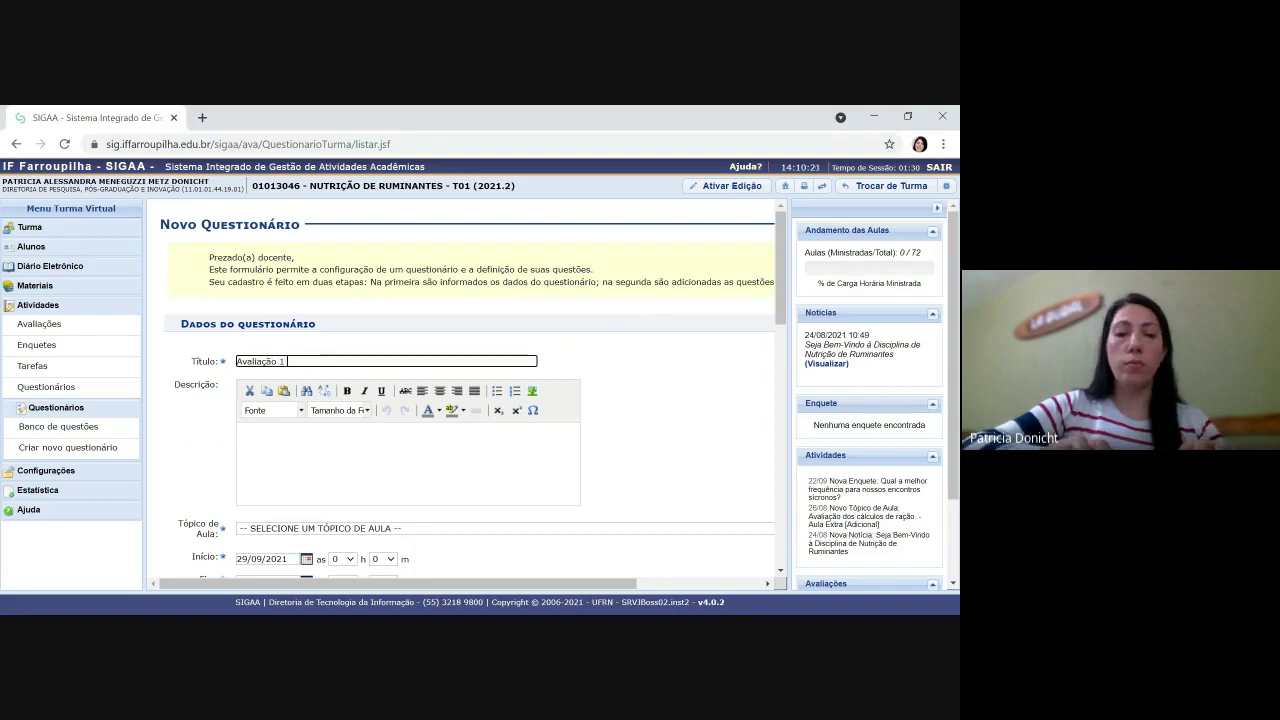
text(- Nutrição de)
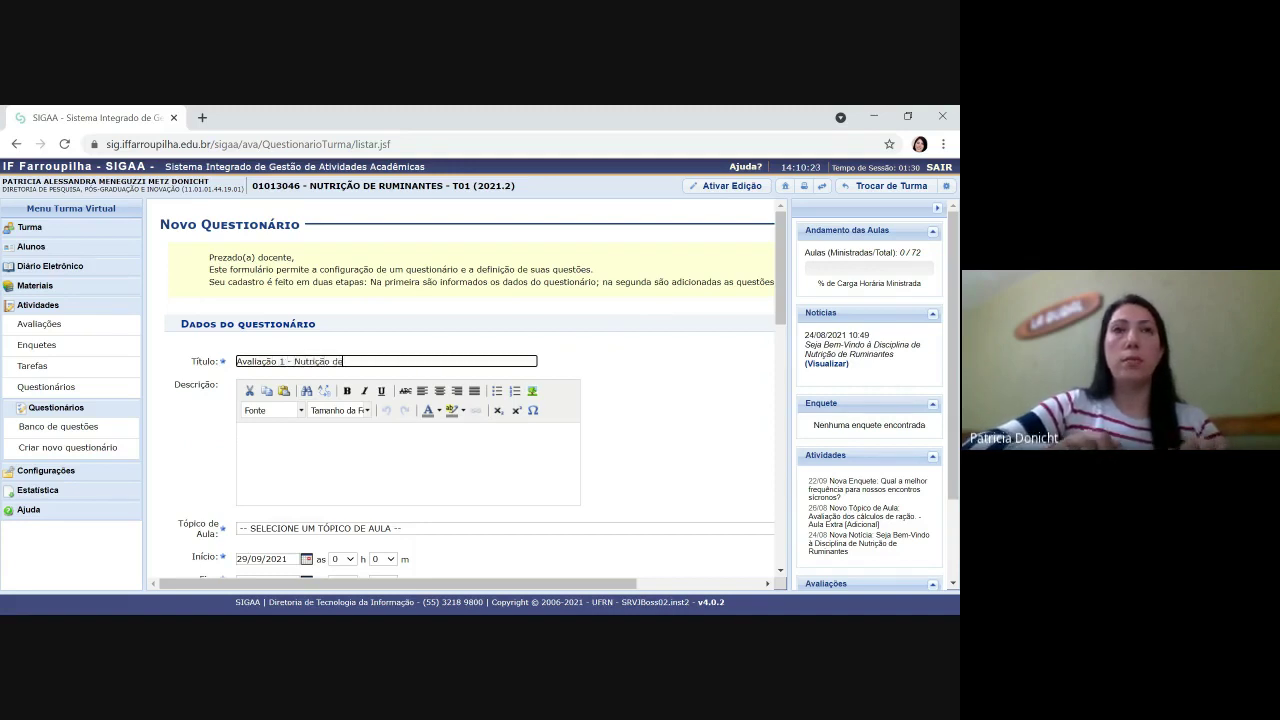
text( ruminantes)
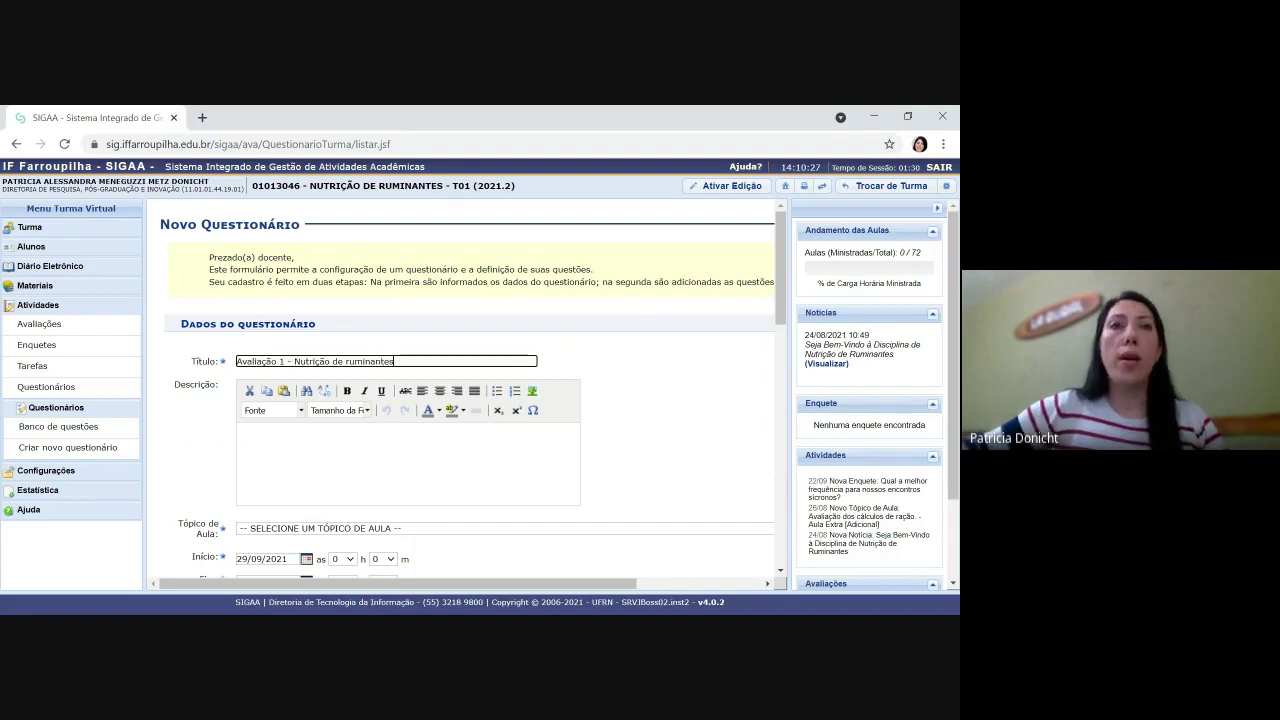
Write the description "Leia com atenção as informações para preenchimento das questões antes de enviar o questionário.".
click(246, 436)
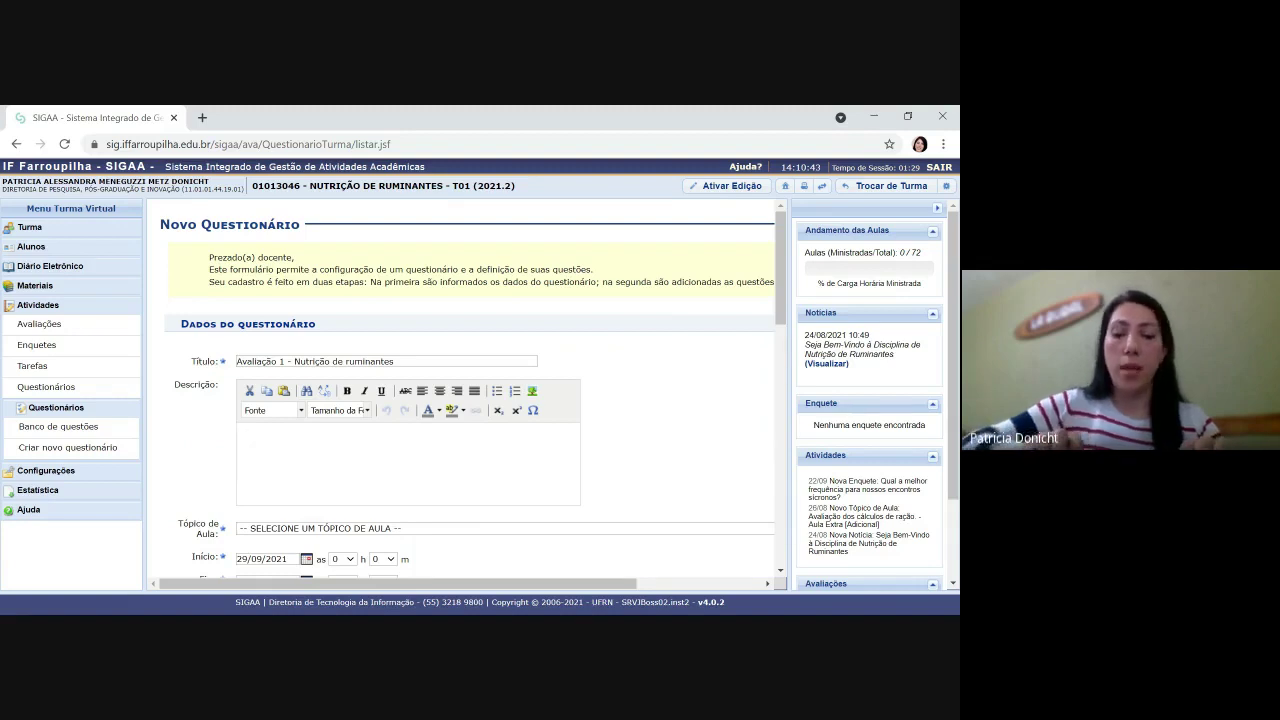
text(Presa)
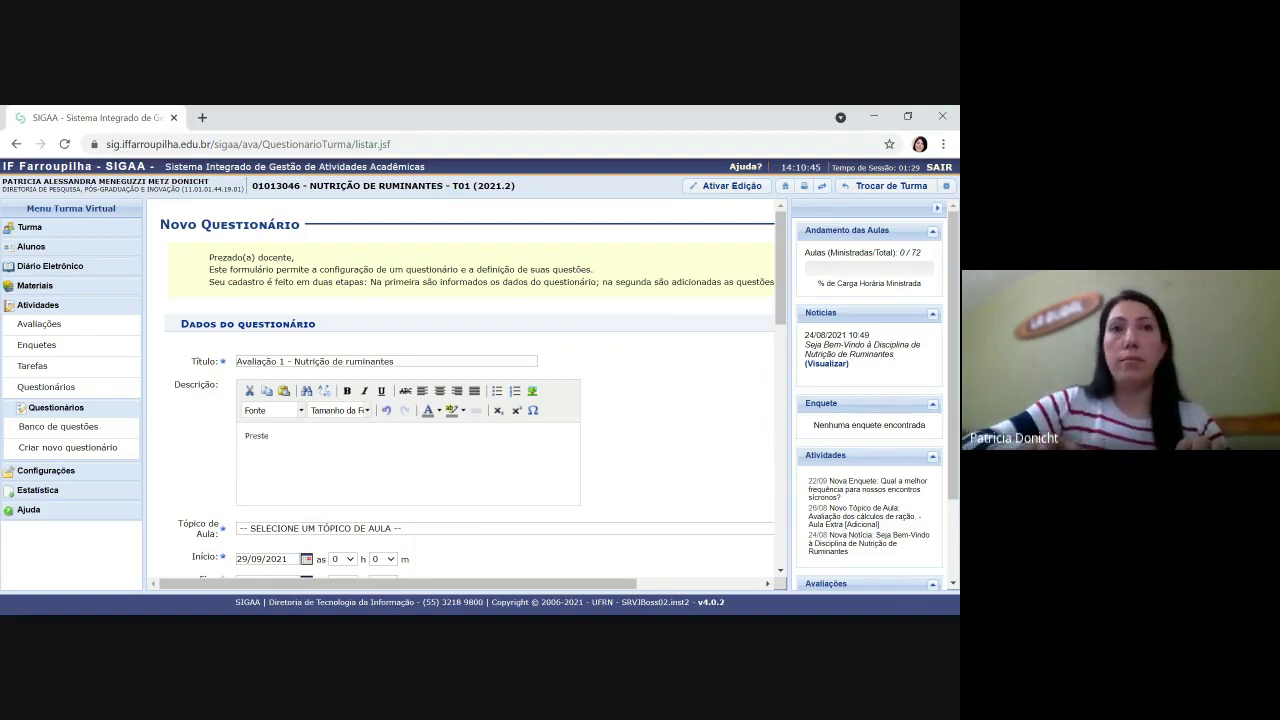
key(BackSpace)
key(BackSpace)
key(BackSpace)
key(BackSpace)
key(BackSpace)
text(LÇeia d)
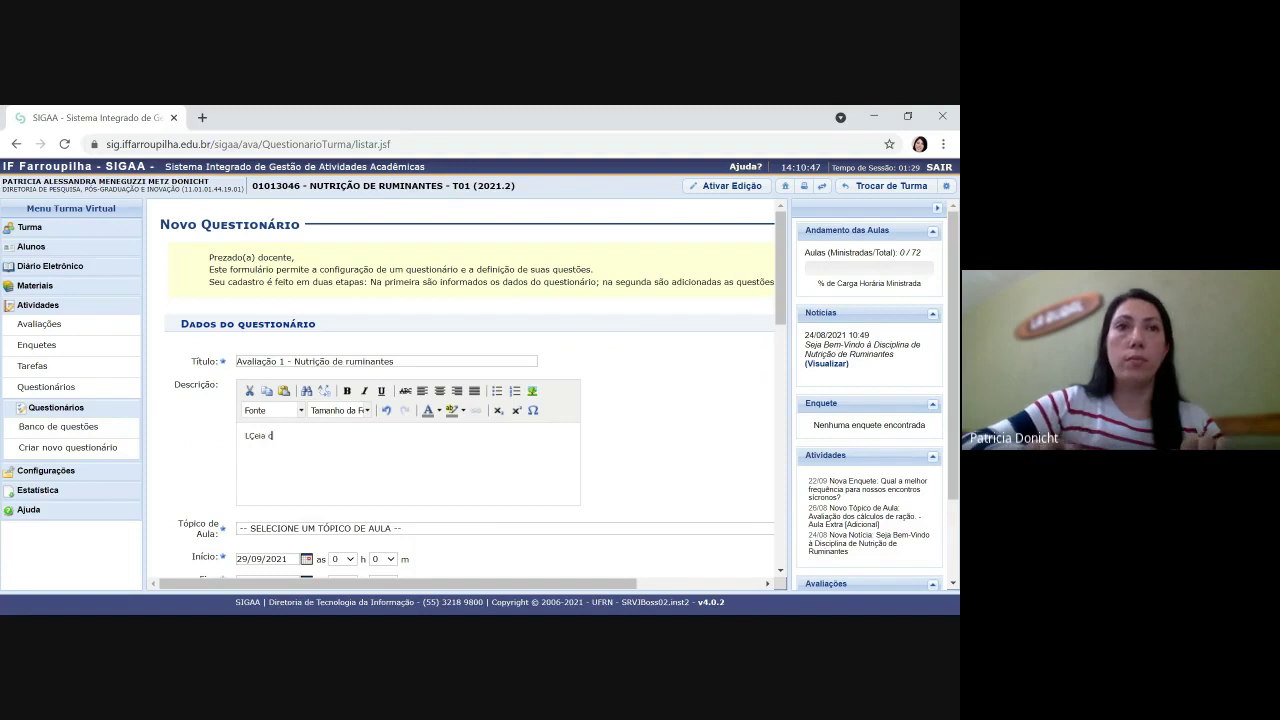
key(BackSpace)
key(BackSpace)
key(BackSpace)
key(BackSpace)
text(eia com atend)
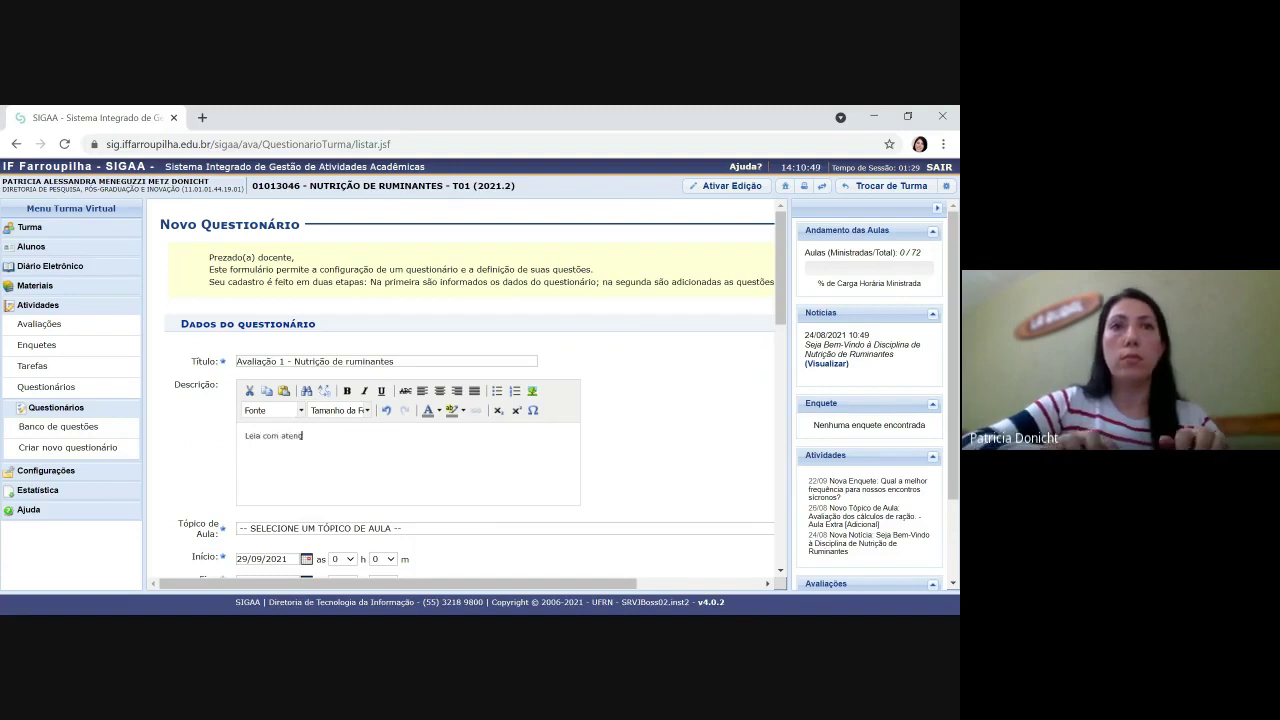
key(BackSpace)
text(ção as inf)
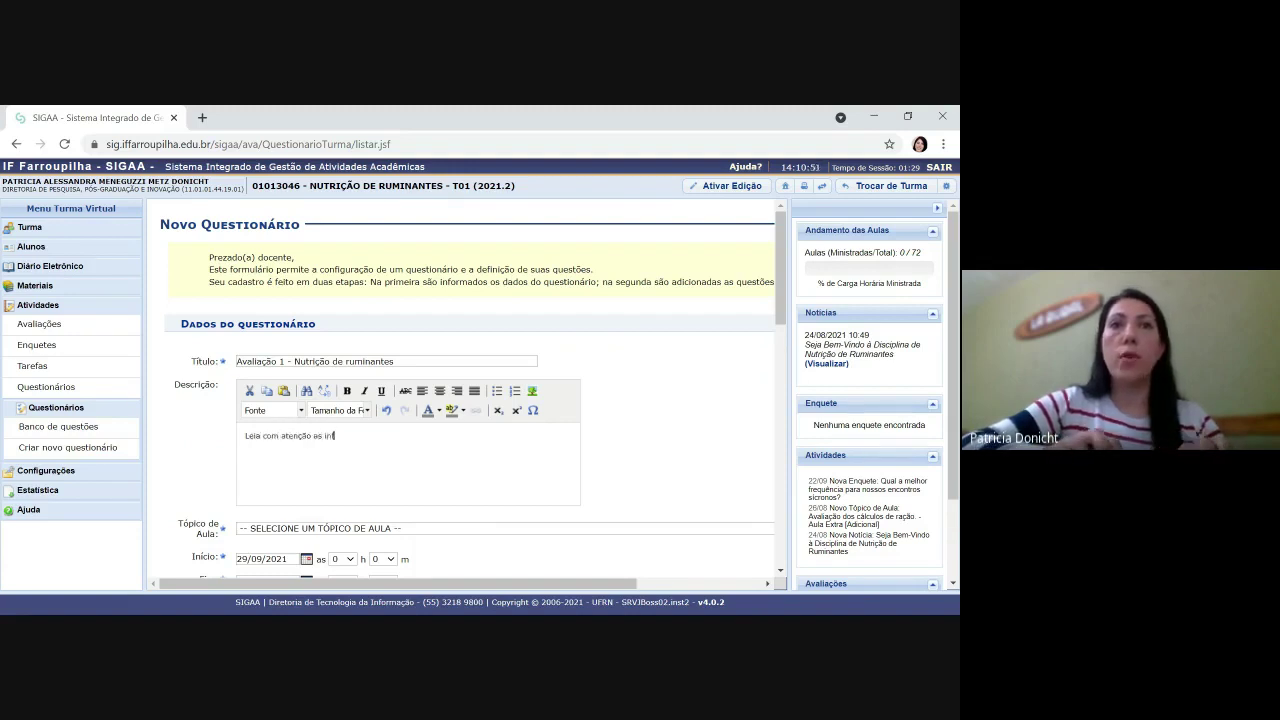
text(ormações)
key(BackSpace)
key(BackSpace)
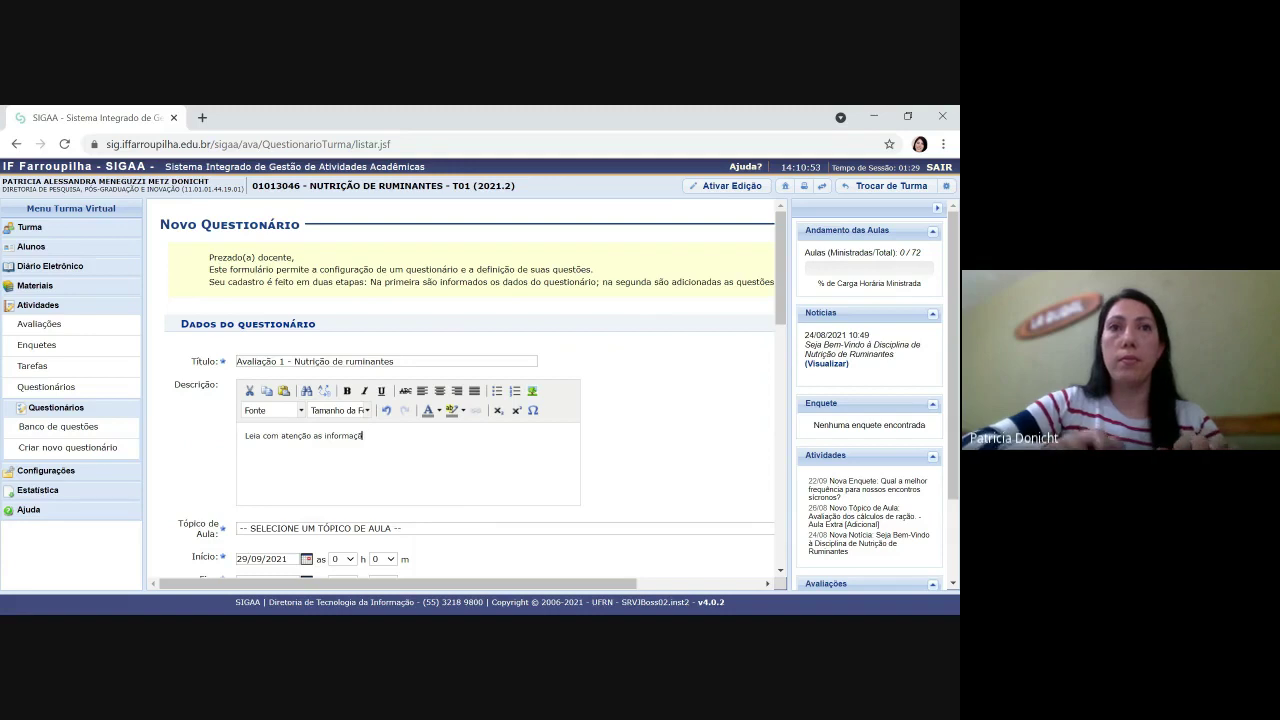
text(es para preenc)
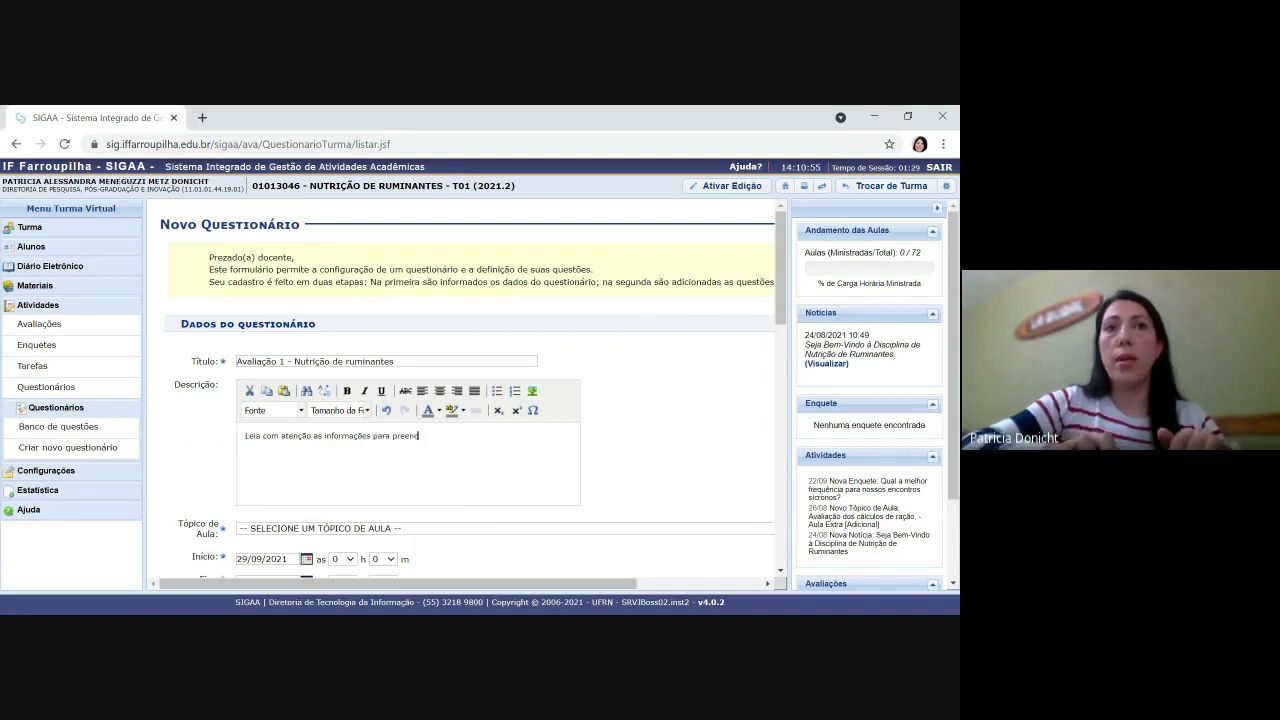
text(himento das quest)
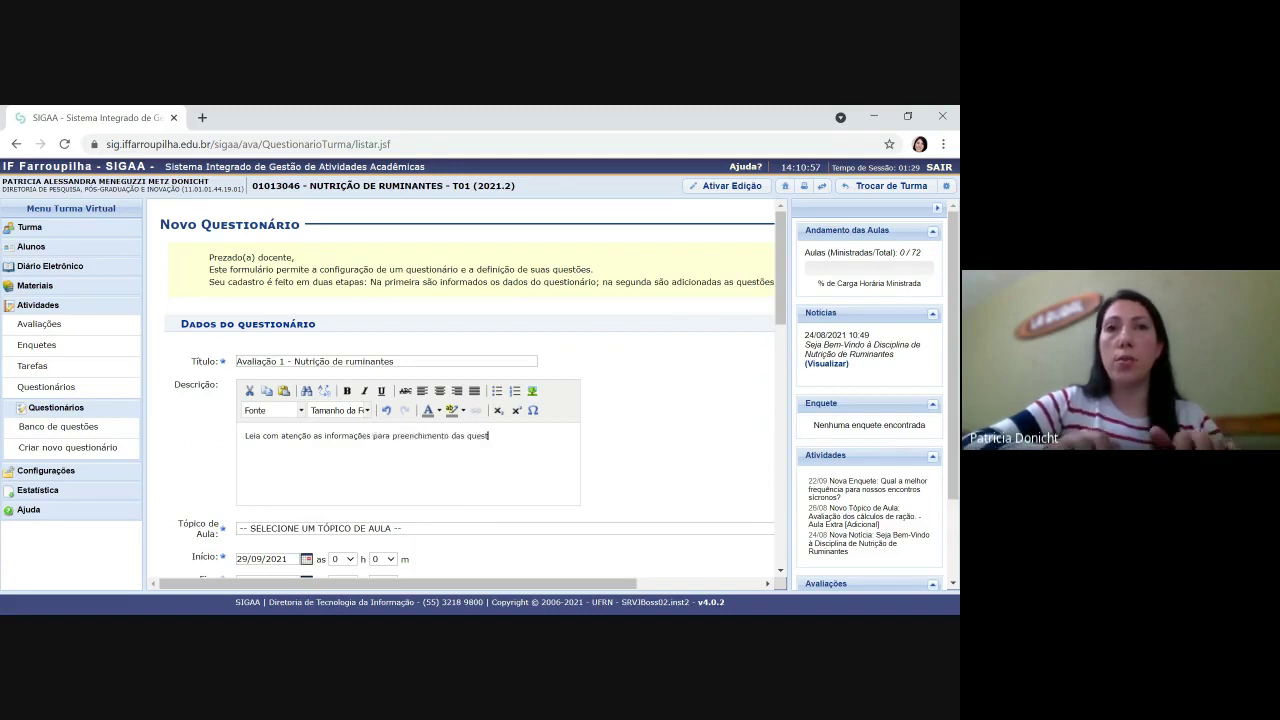
text(ões antes de envio)
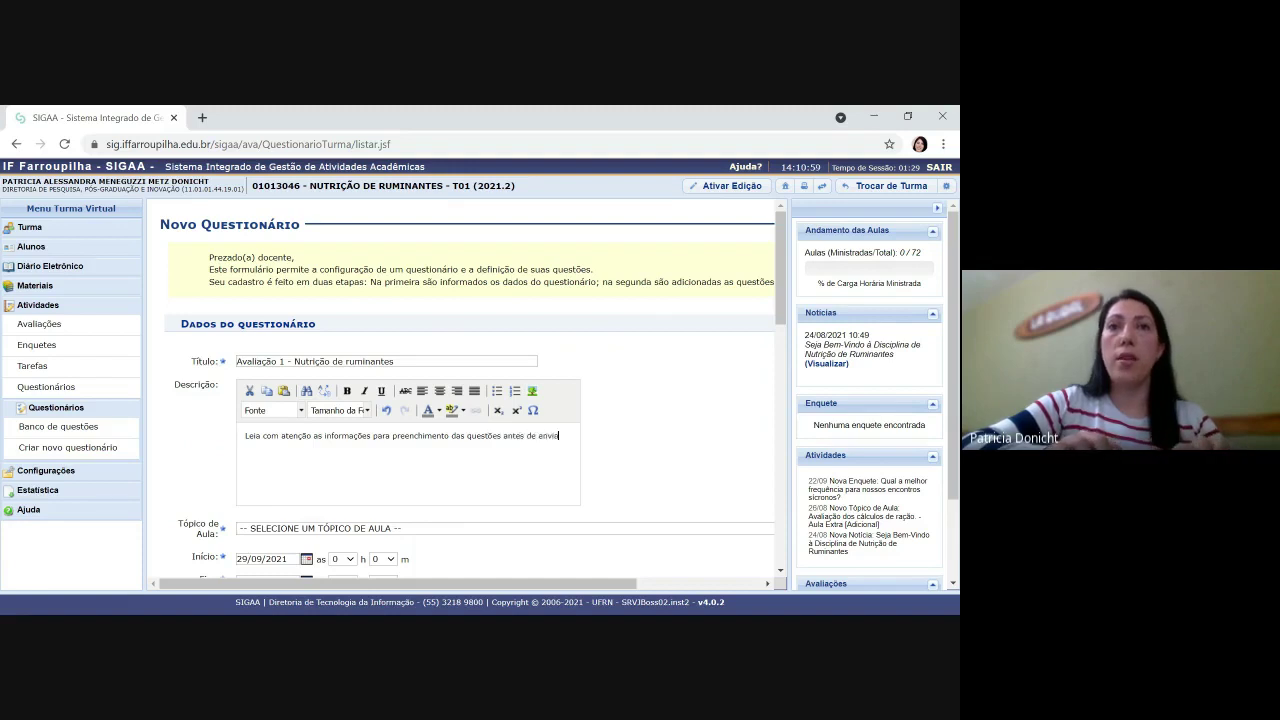
text(ar o questi)
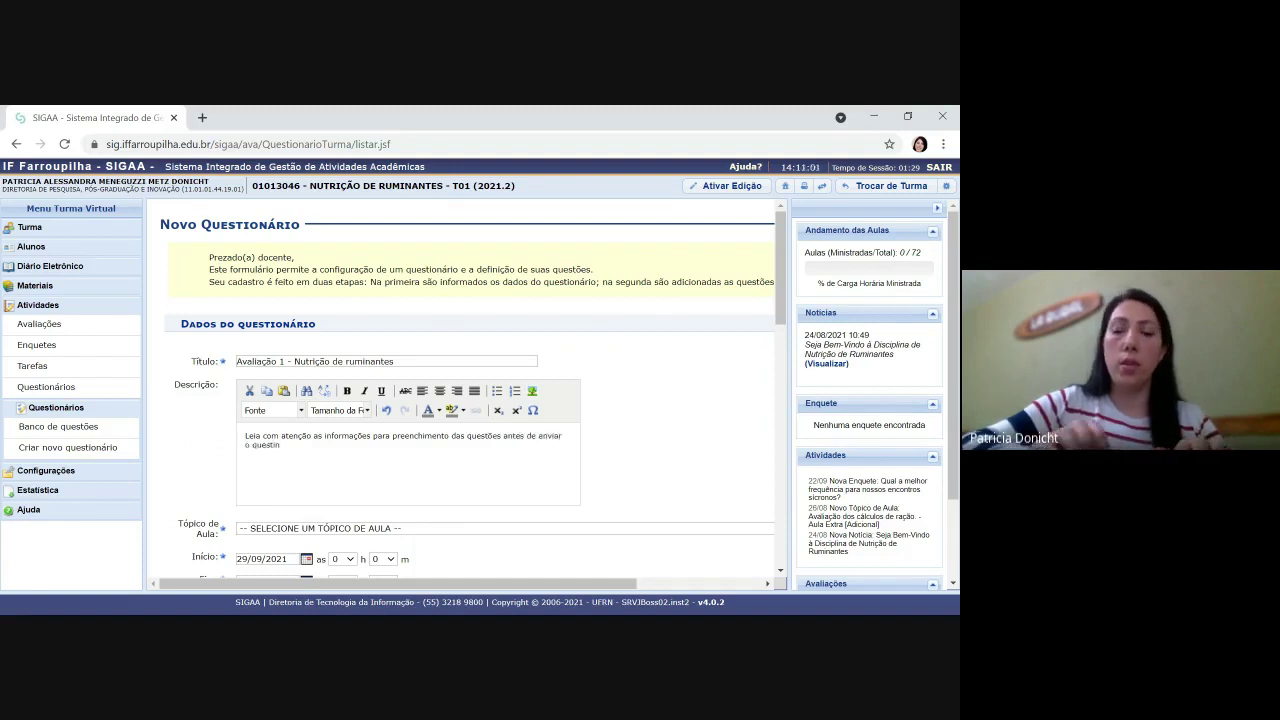
text(onário.)
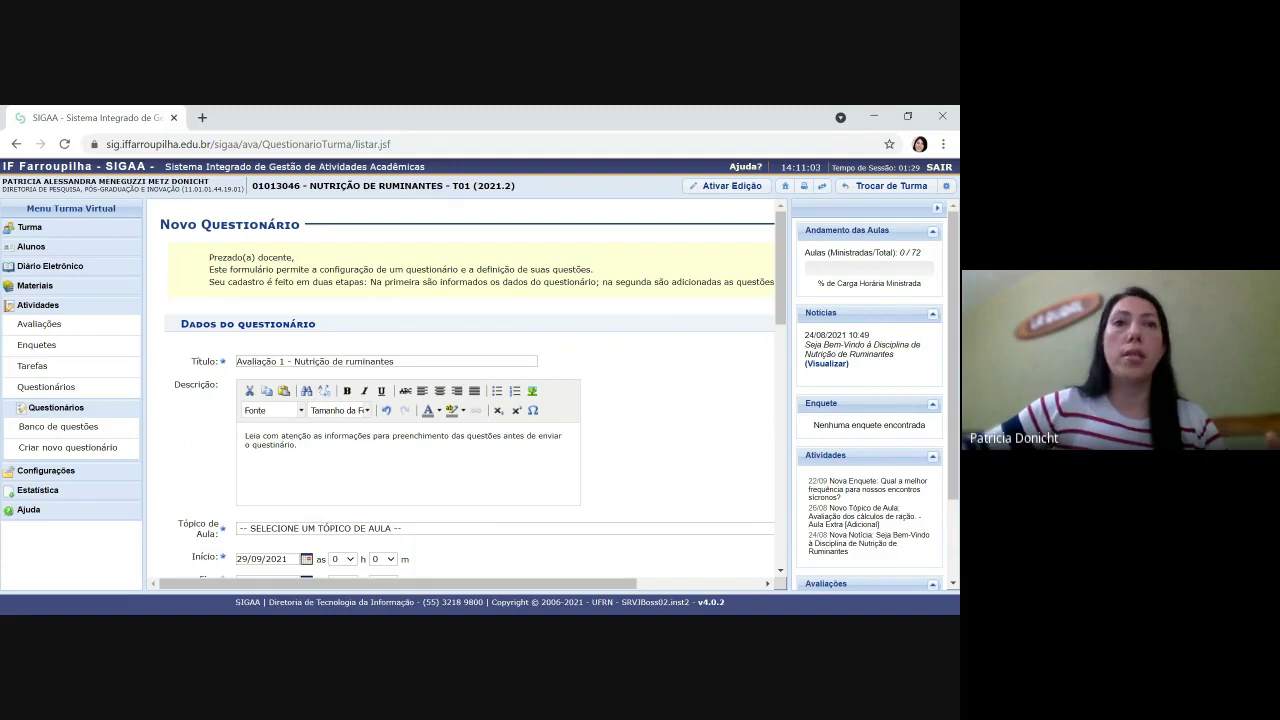
Correct the spelling of the description's last word to "questionário".
key(Left)
key(Left)
key(Left)
key(shift+Left)
key(shift+Left)
key(shift+Left)
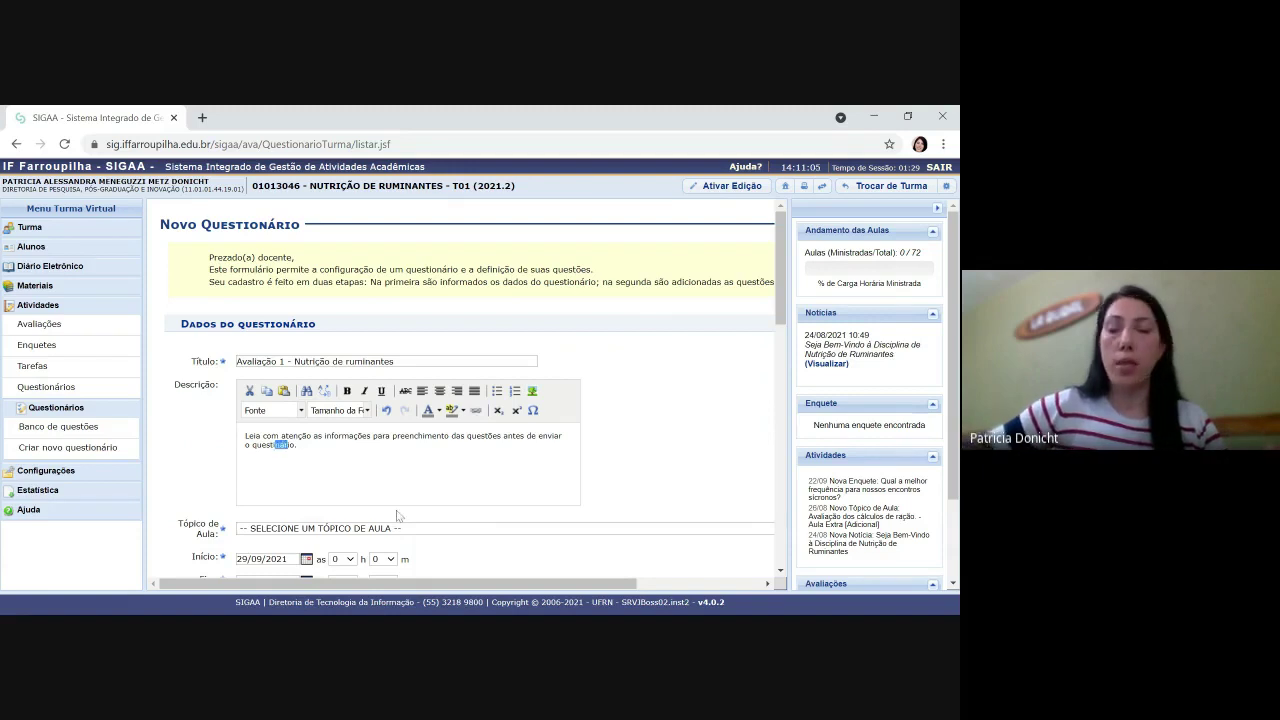
key(Left)
key(Right)
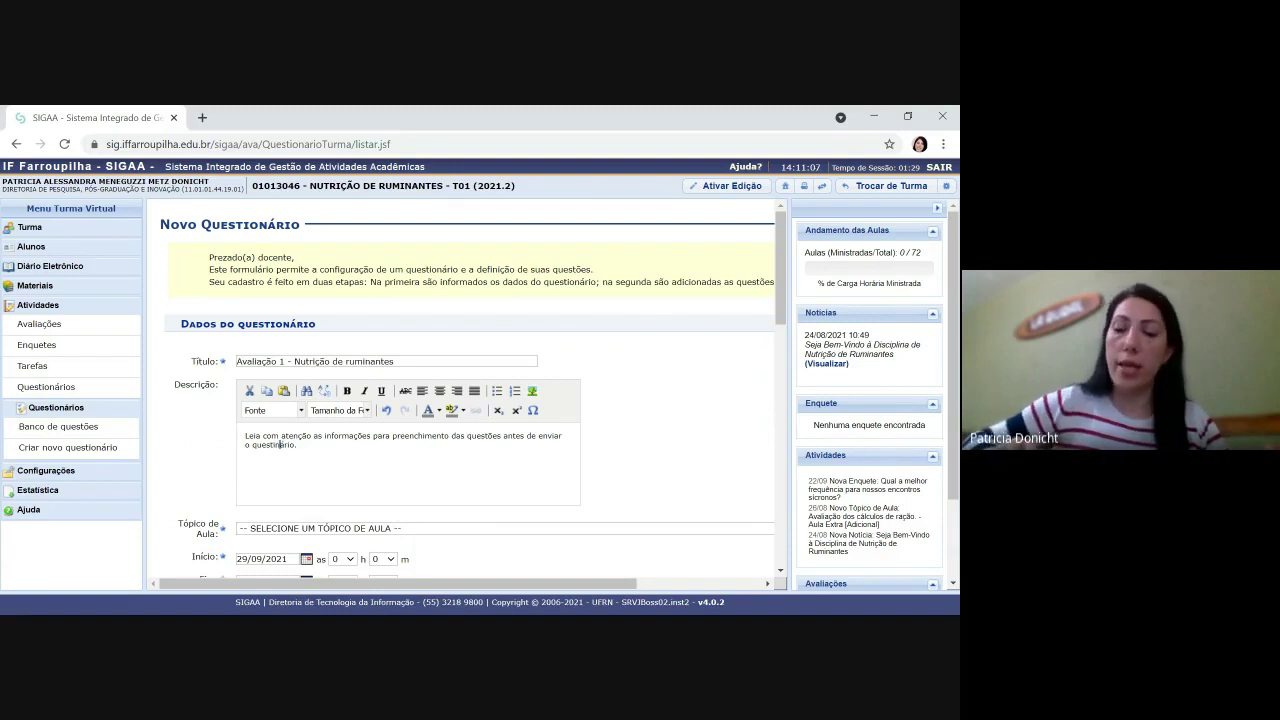
text(o)
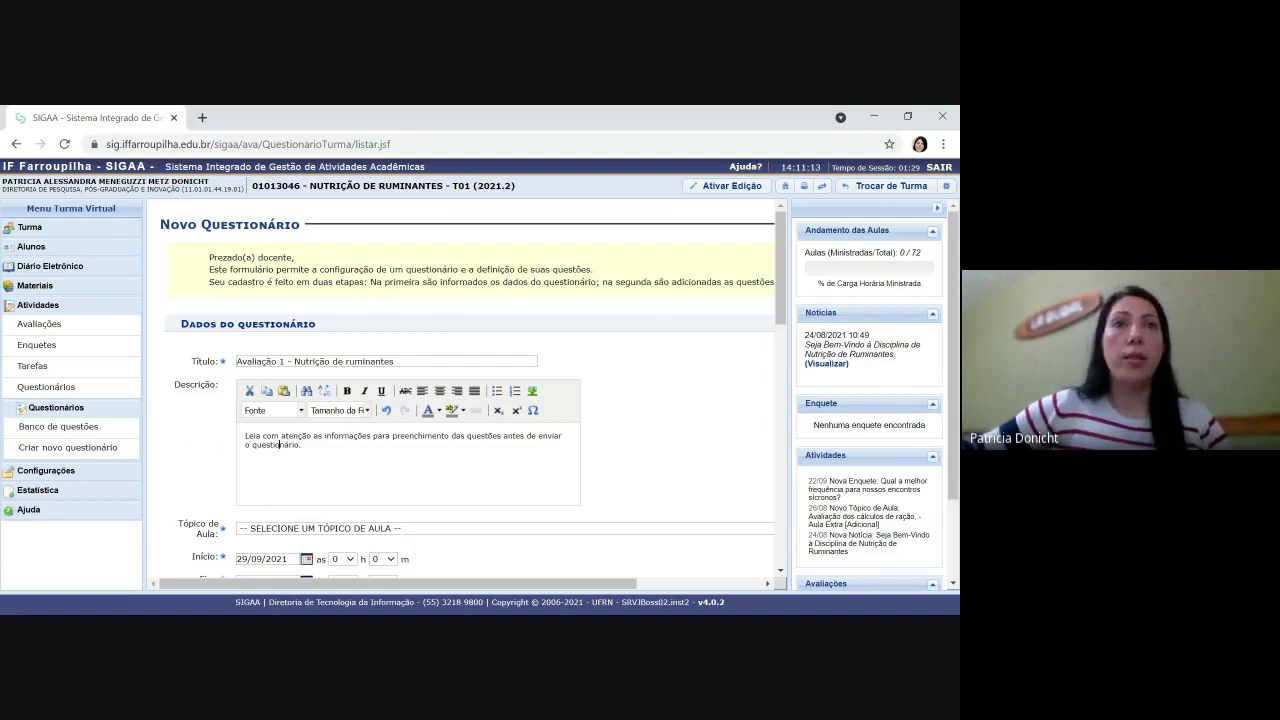
Assign the questionnaire to the 01/10/2021 class topic "Atividade avaliativa referente à anatomia e fisiologia, microbiota ruminal".
scroll(473, 389, down, 1)
scroll(516, 432, down, 1)
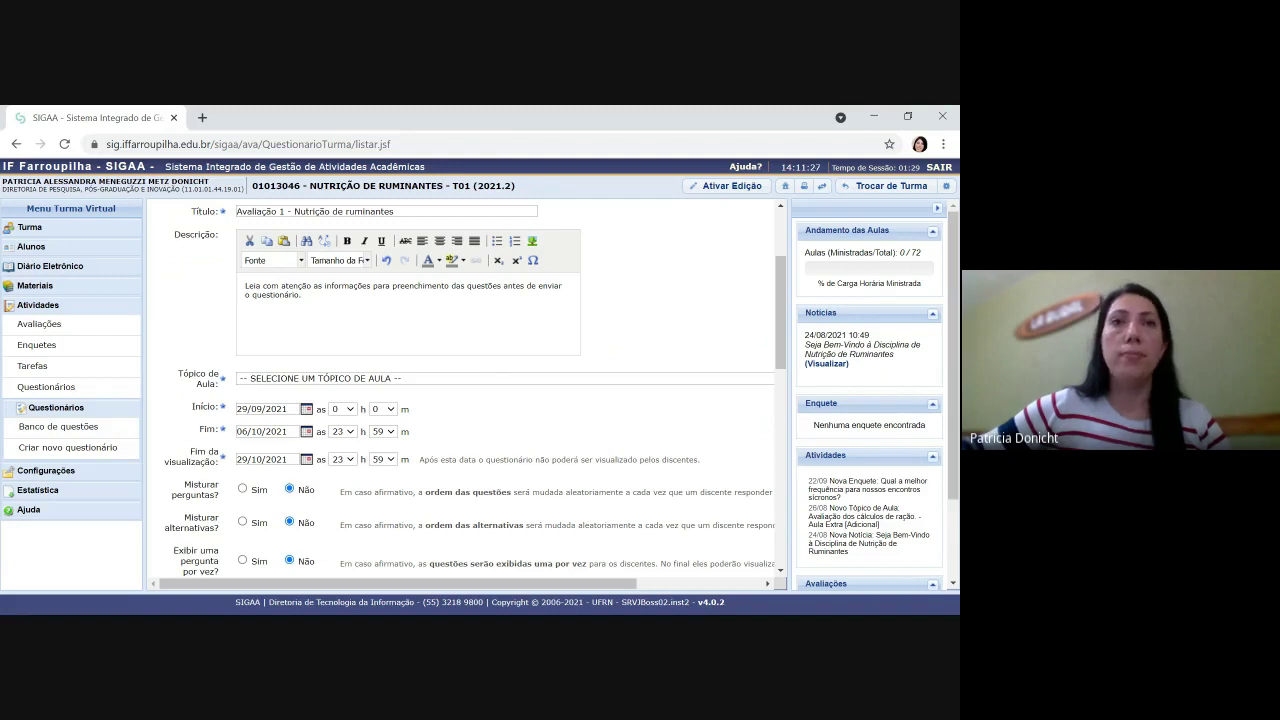
key(Down)
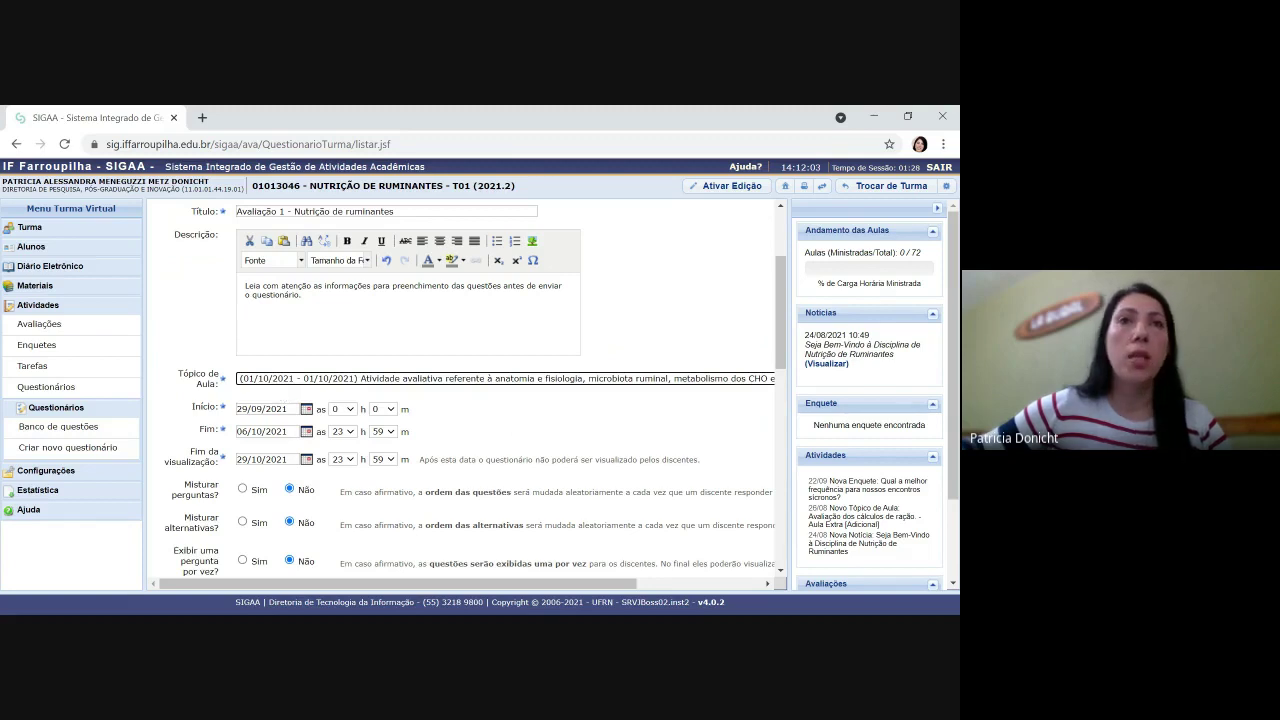
Set the questionnaire's start date to 01/10/2021 and its end date to 02/10/2021.
click(306, 410)
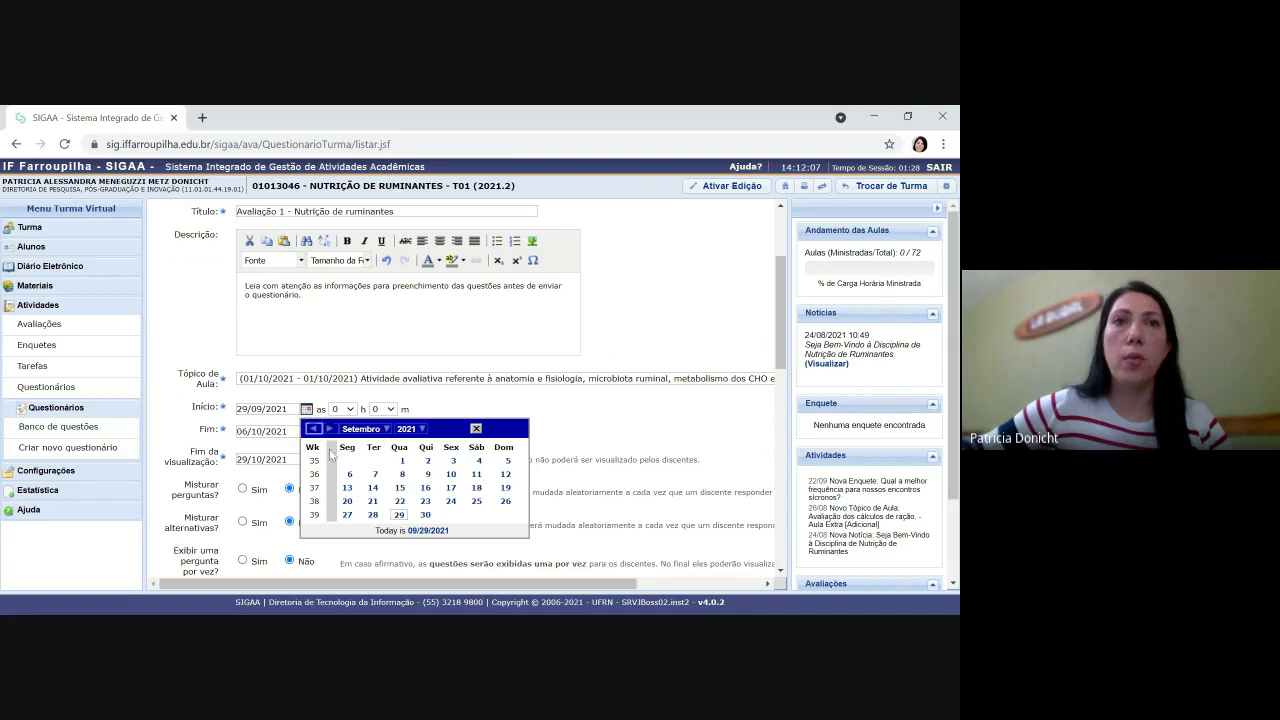
click(362, 429)
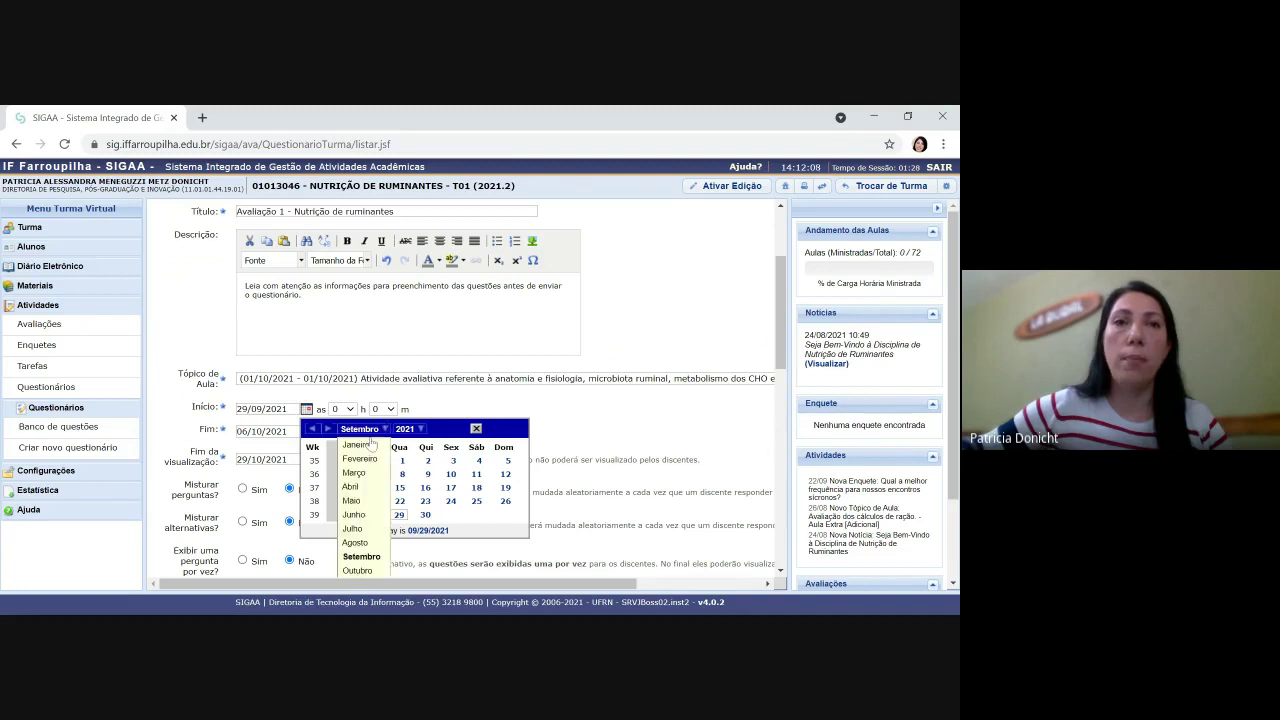
click(362, 560)
click(452, 461)
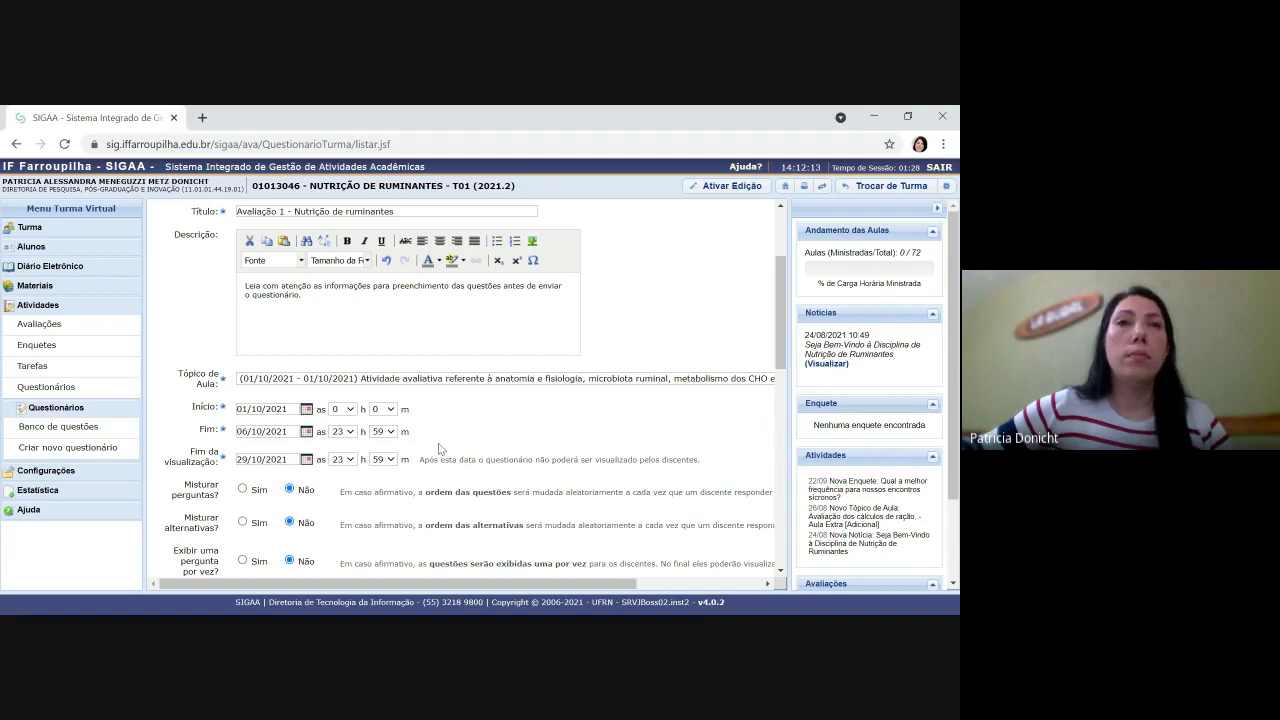
click(306, 431)
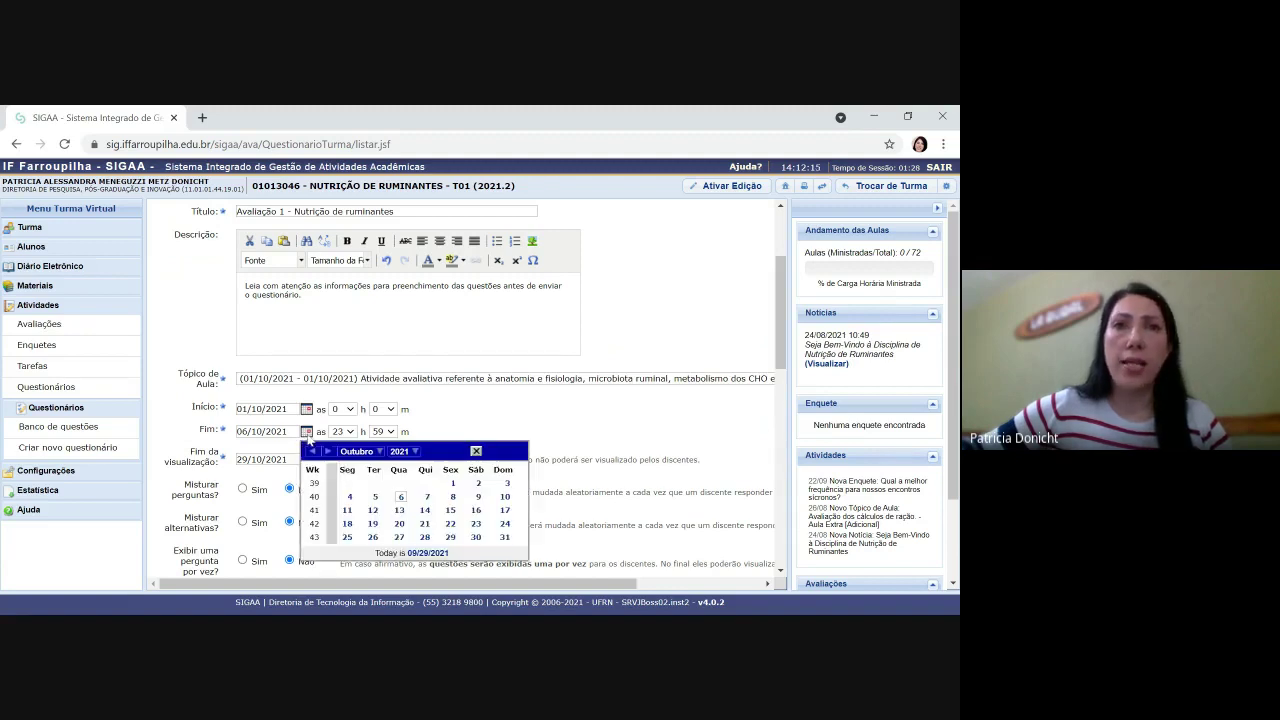
click(478, 484)
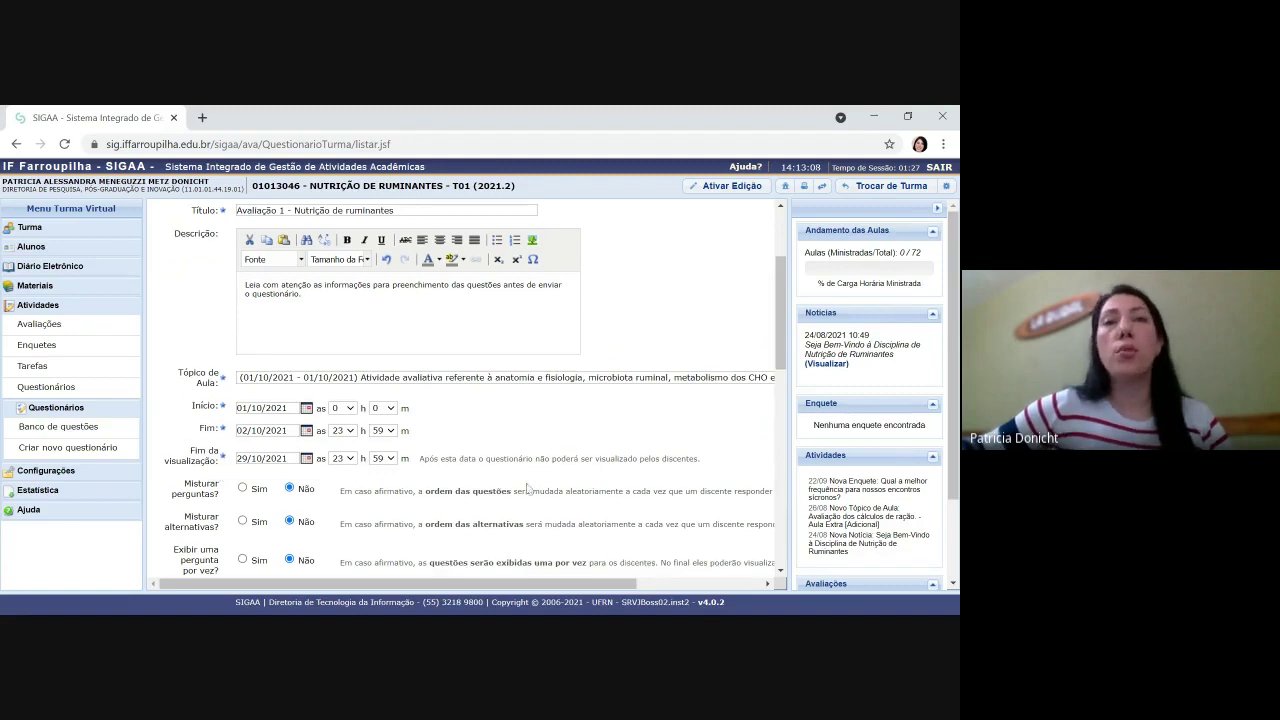
Set the duration of each attempt to 90 minutes.
scroll(528, 488, down, 1)
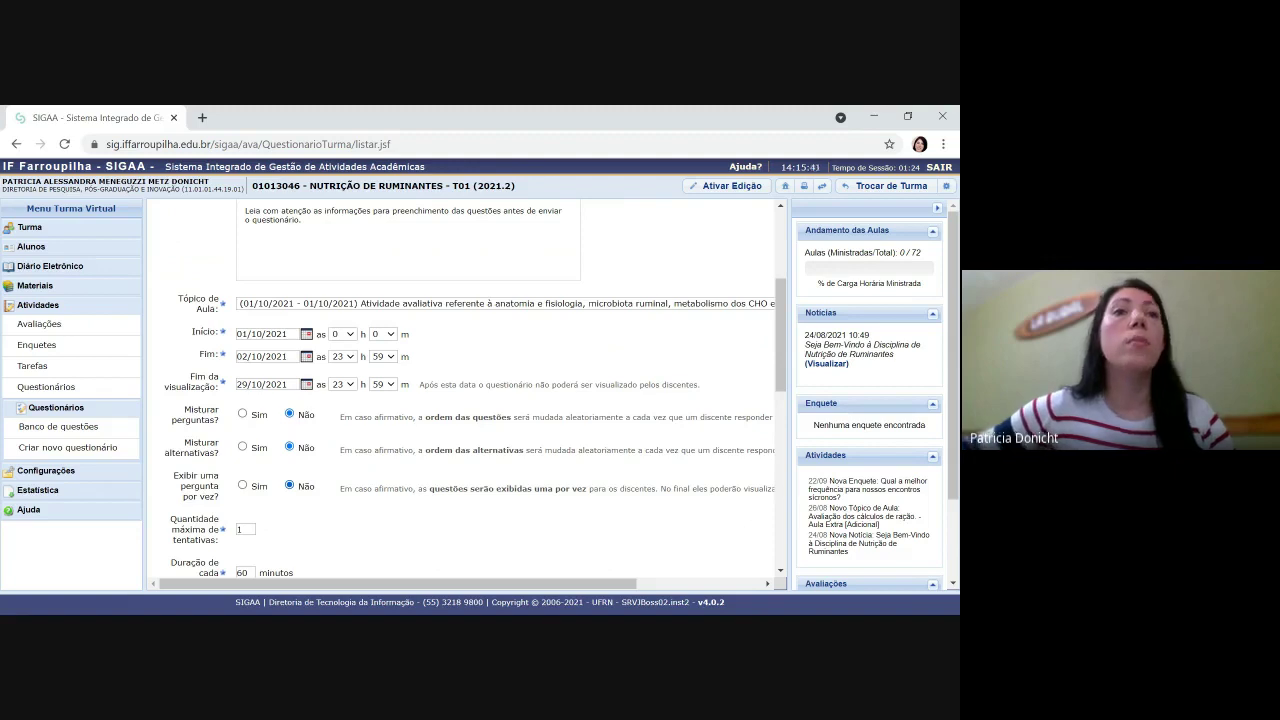
scroll(314, 533, down, 1)
scroll(314, 533, down, 1)
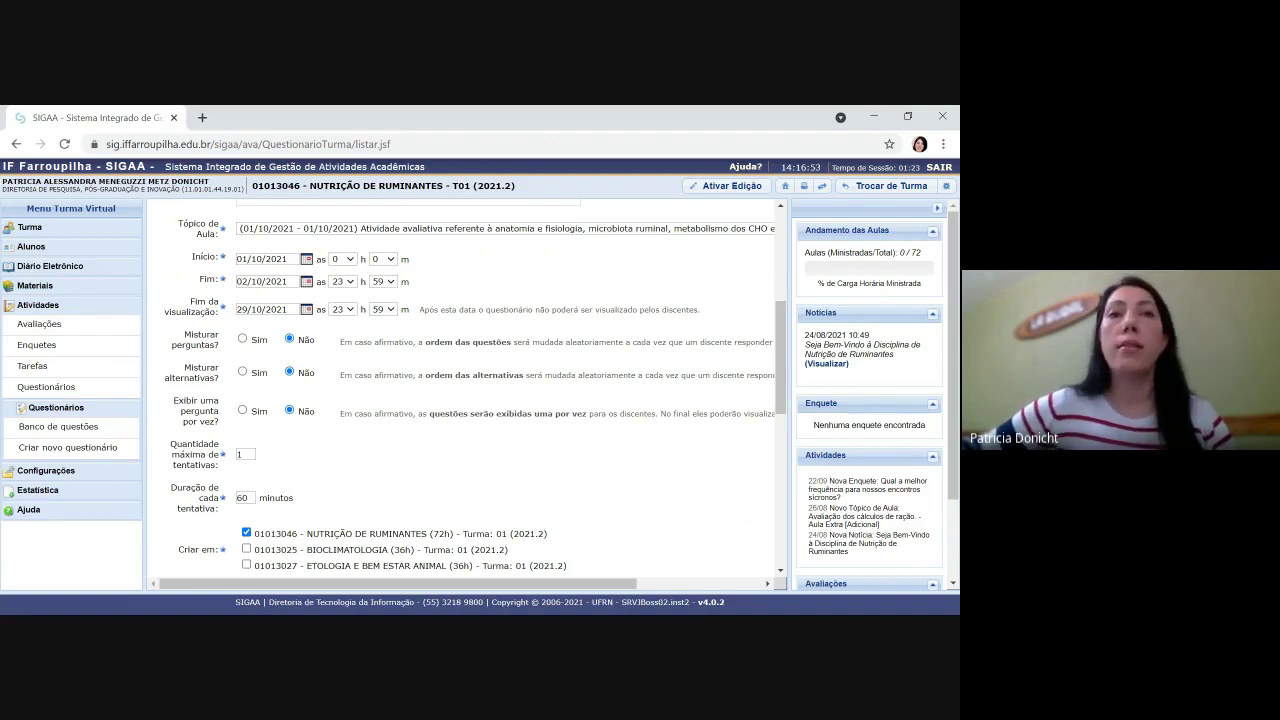
click(249, 498)
key(BackSpace)
key(BackSpace)
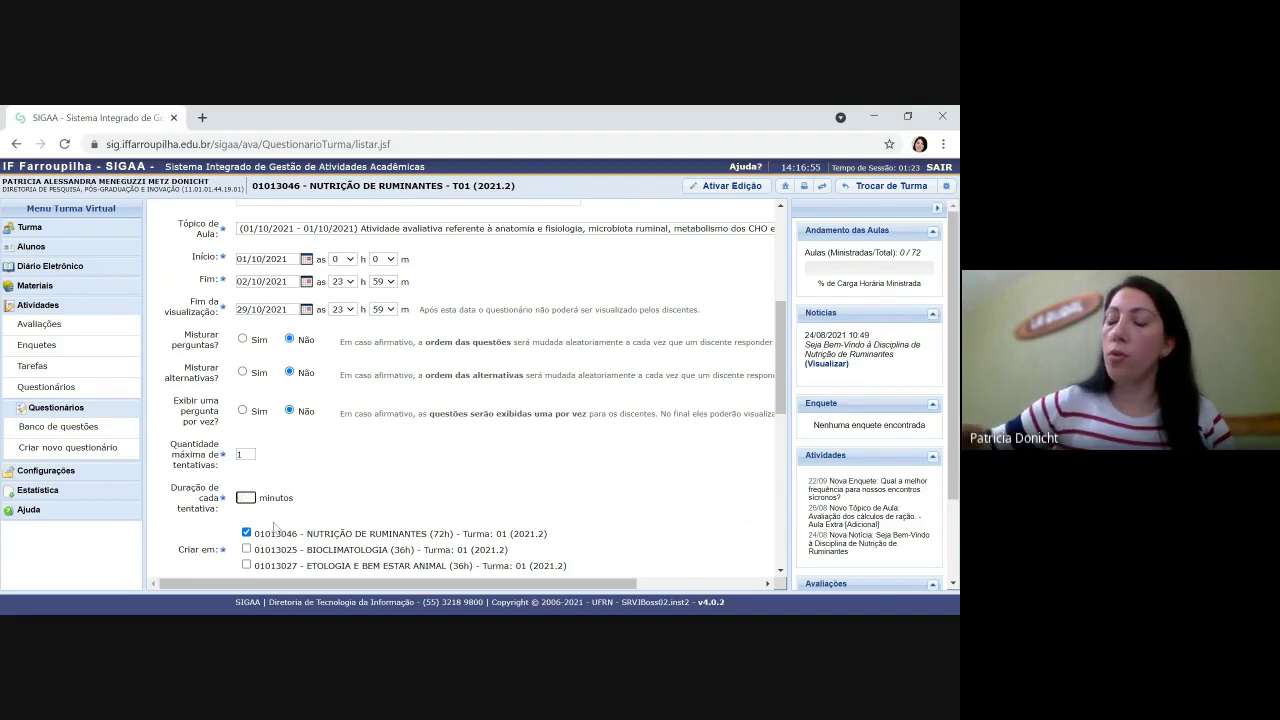
text(90)
key(BackSpace)
key(BackSpace)
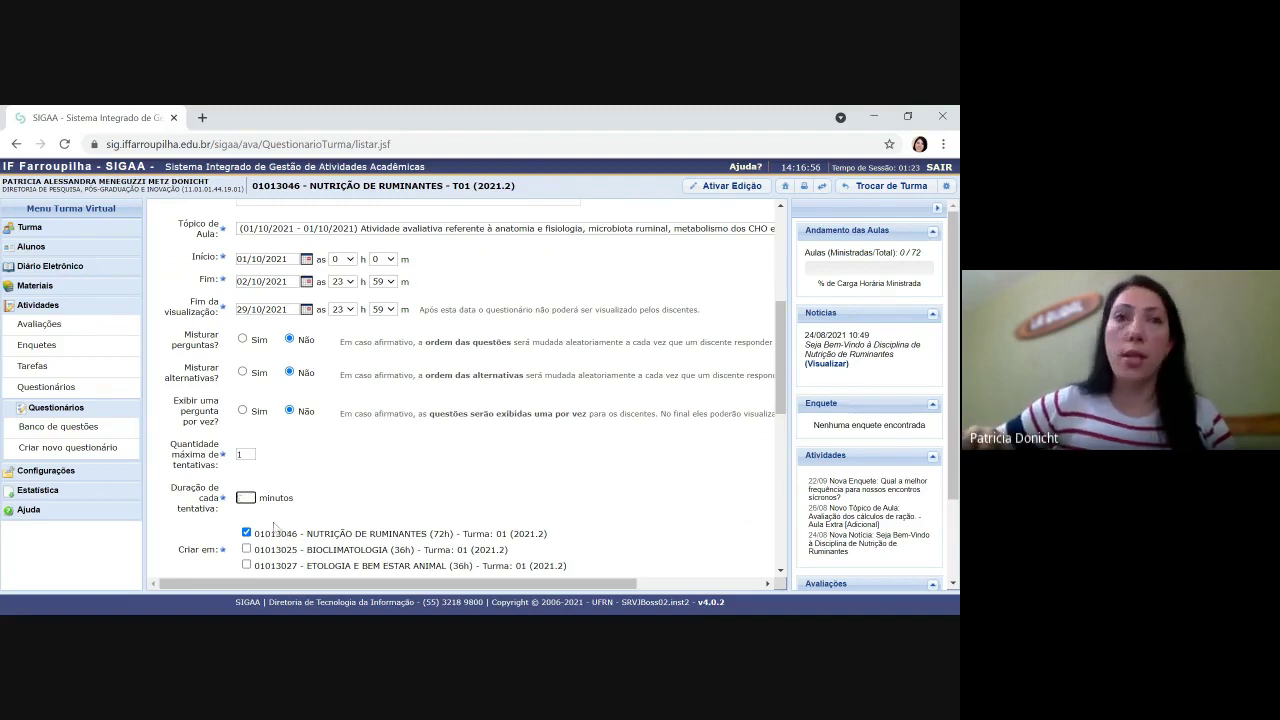
text(120)
key(BackSpace)
key(BackSpace)
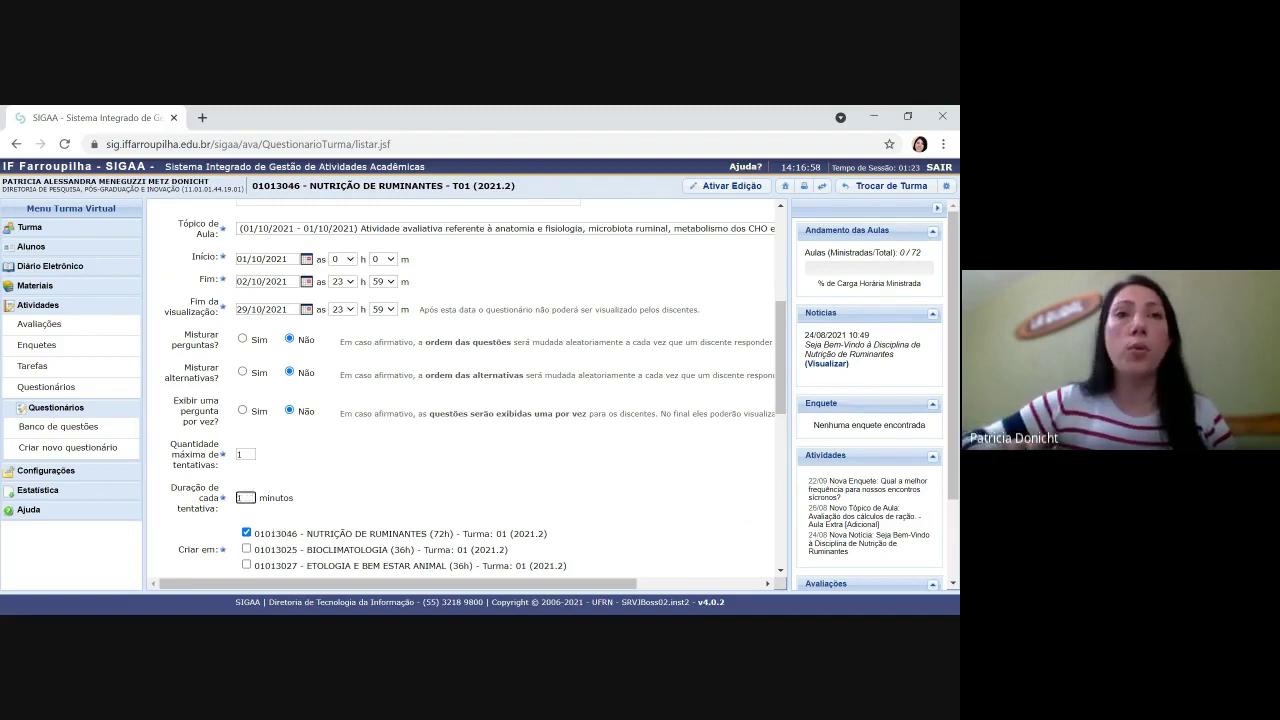
text(90)
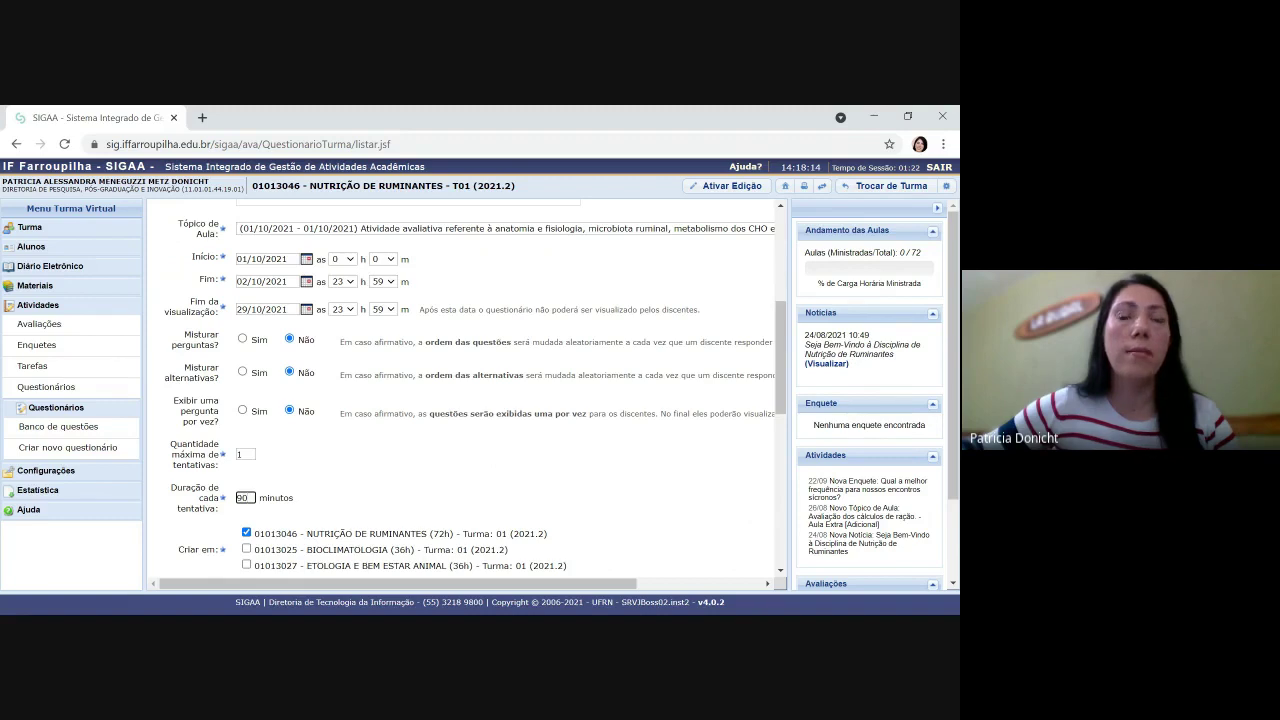
Set the visibility of answers and of per-question feedback before the questionnaire's deadline to "Não exibir".
scroll(581, 438, down, 1)
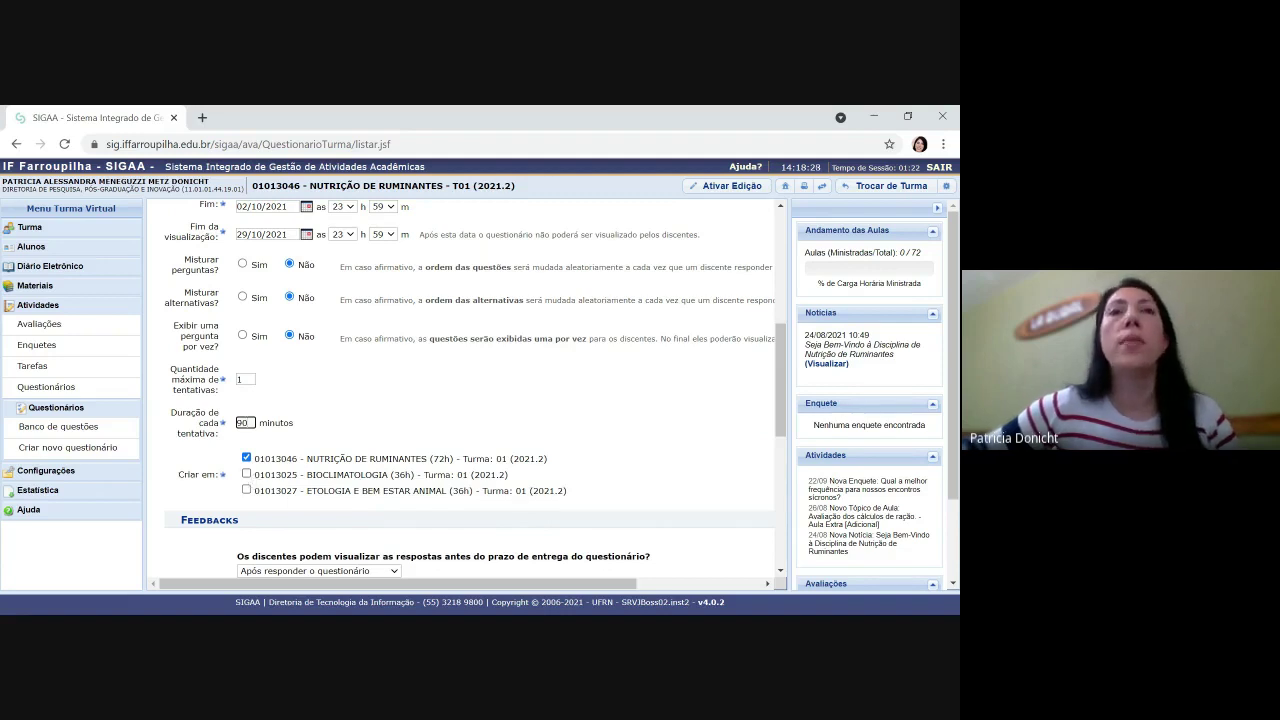
scroll(399, 450, up, 3)
scroll(399, 450, up, 2)
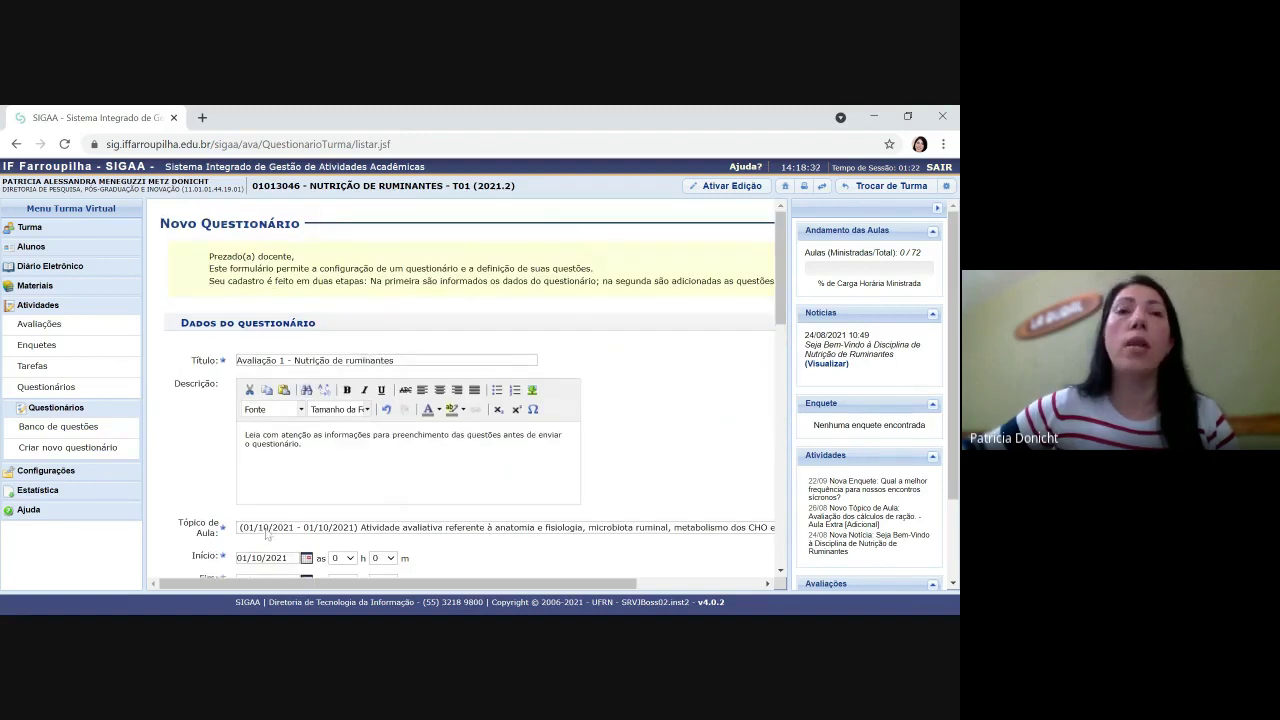
scroll(344, 466, down, 5)
scroll(344, 466, down, 1)
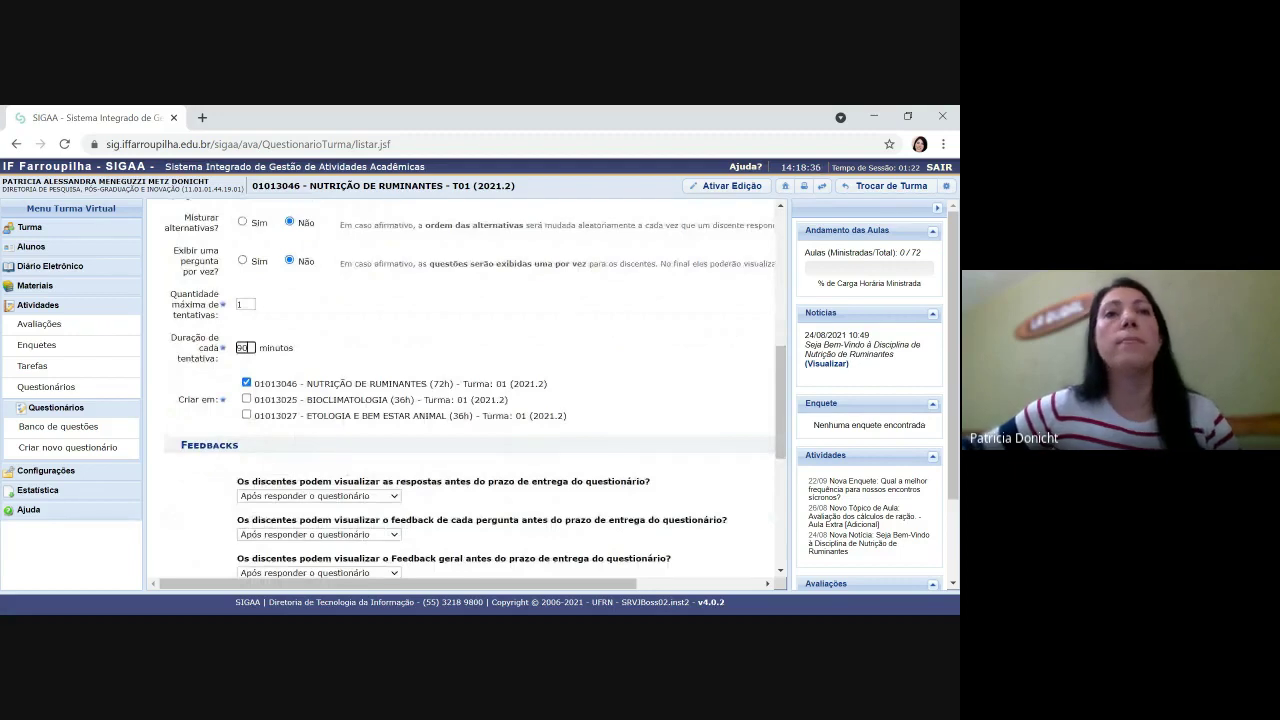
scroll(491, 455, down, 1)
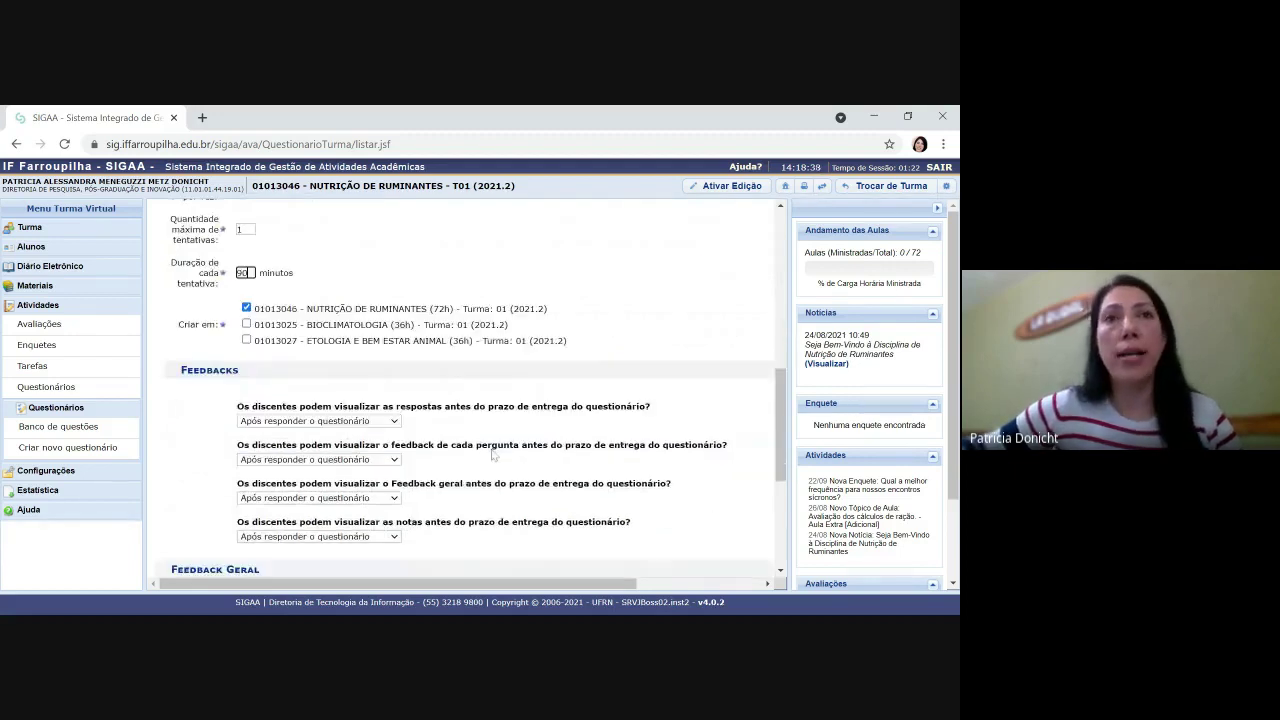
scroll(491, 455, down, 1)
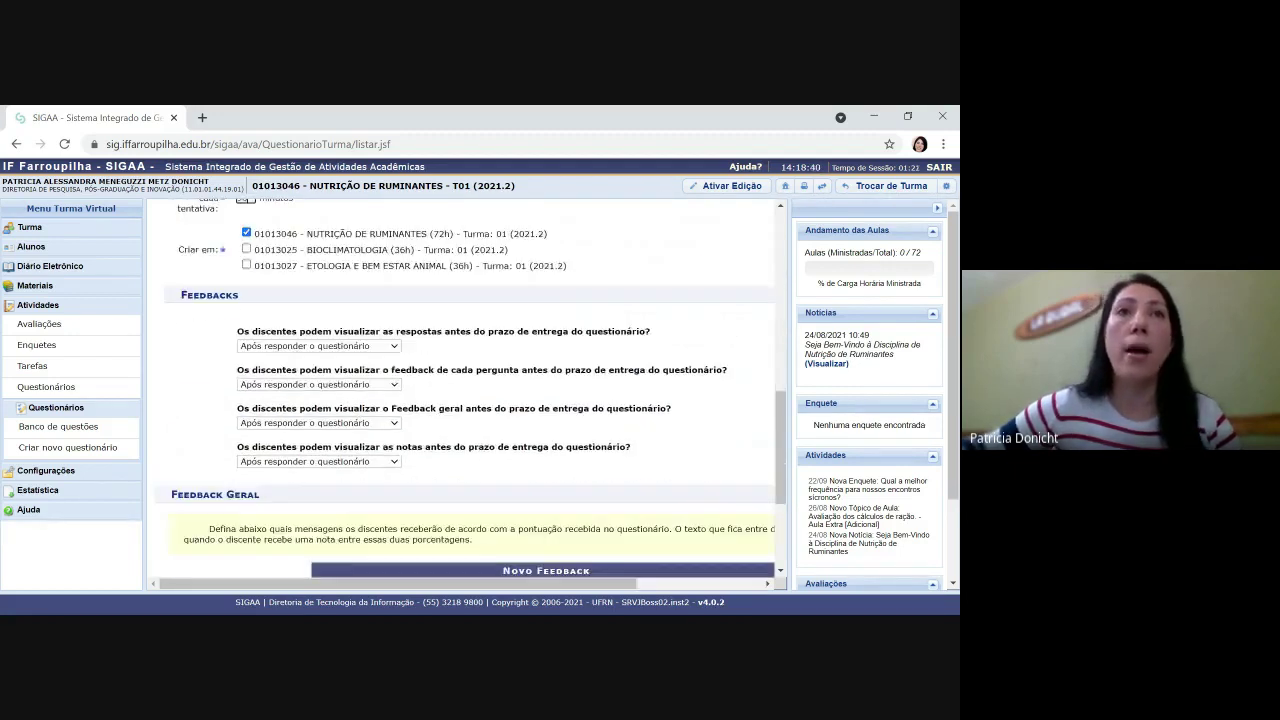
scroll(465, 390, down, 1)
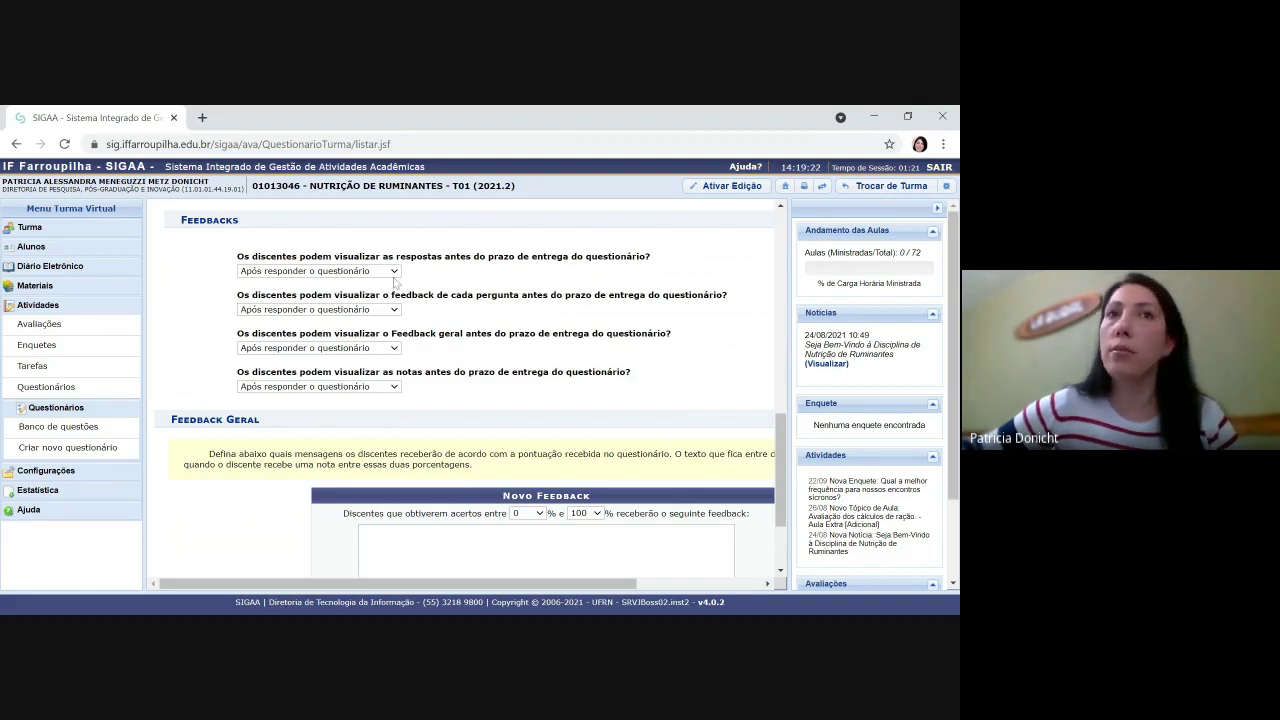
click(395, 282)
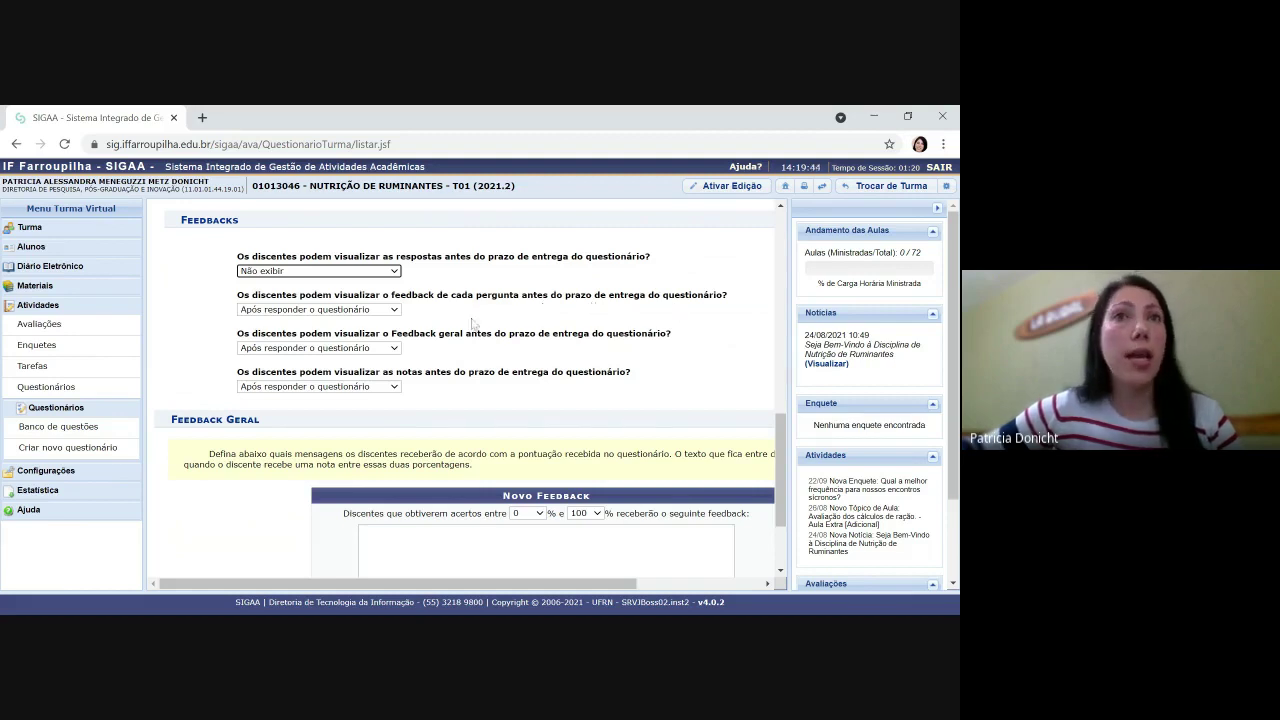
click(397, 312)
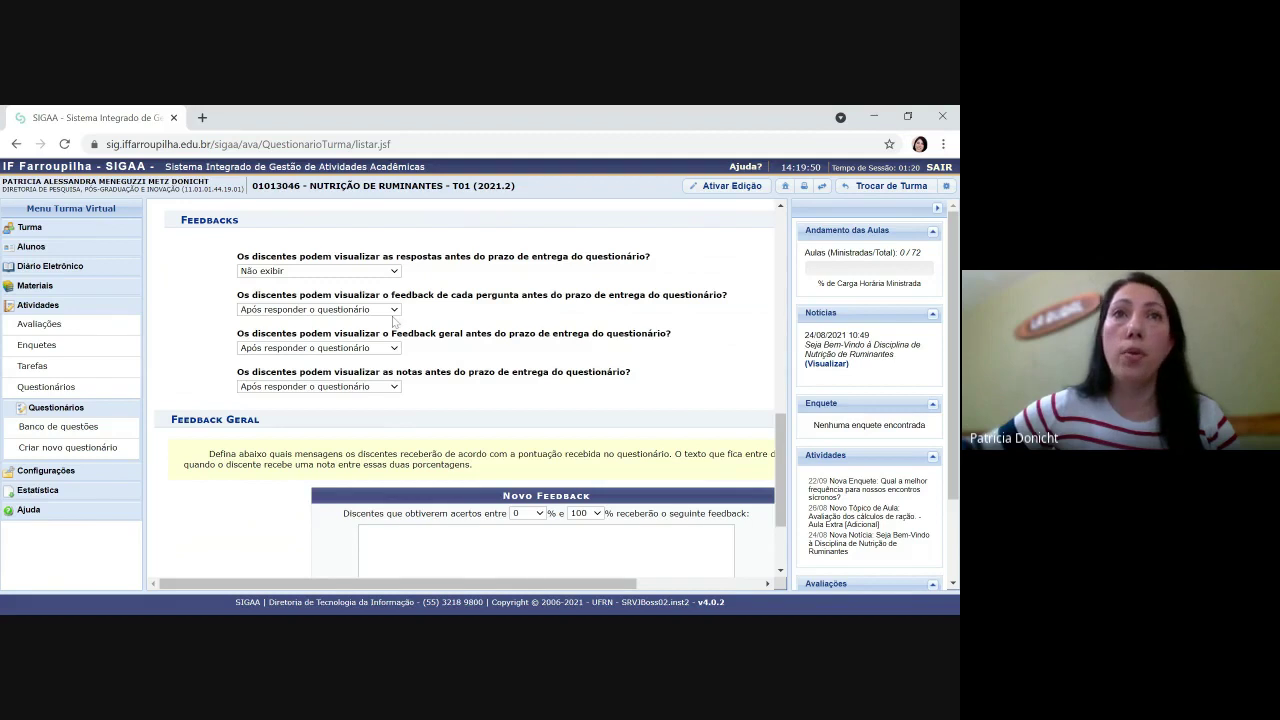
click(350, 322)
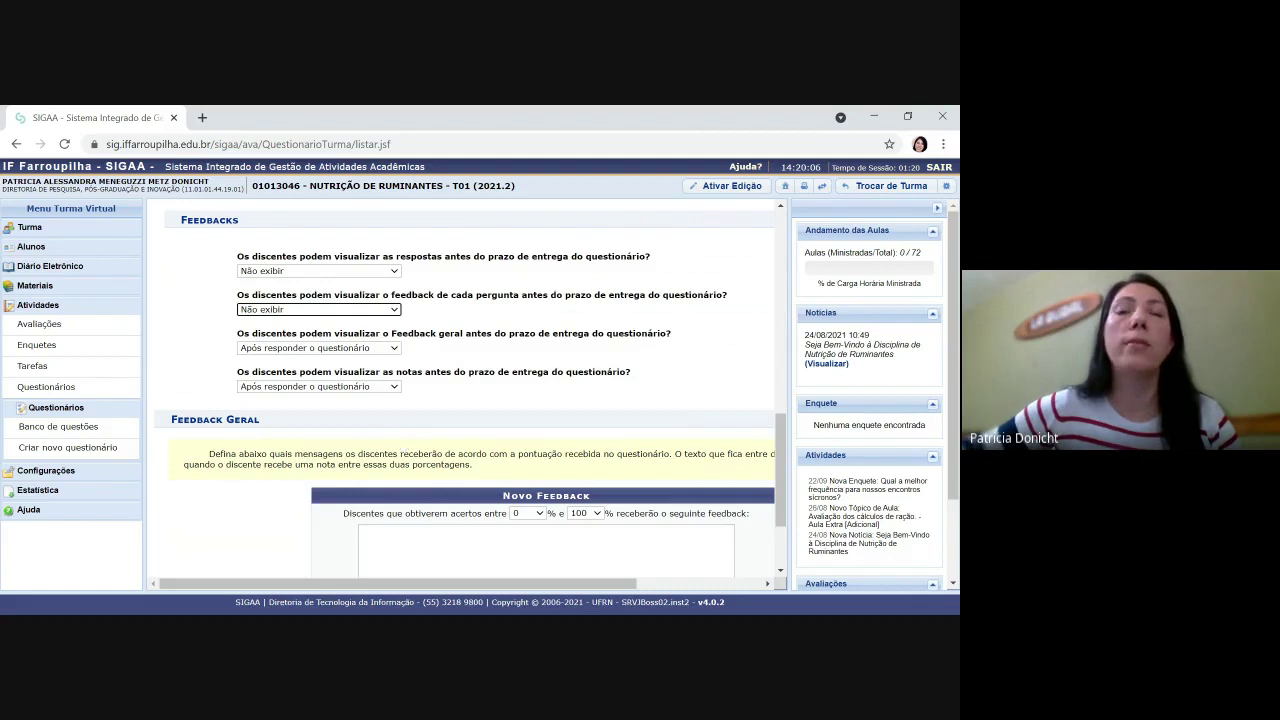
Set the visibility of general feedback and of grades before the questionnaire's deadline to "Não exibir".
click(394, 351)
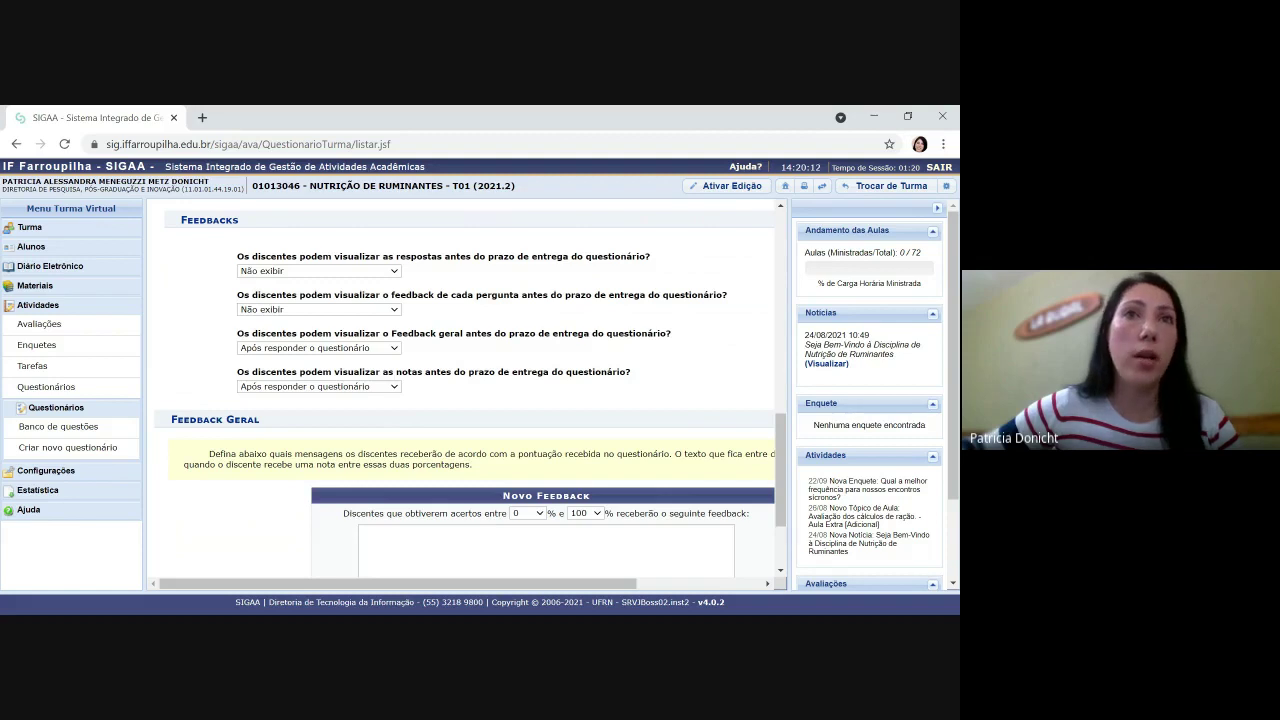
click(300, 364)
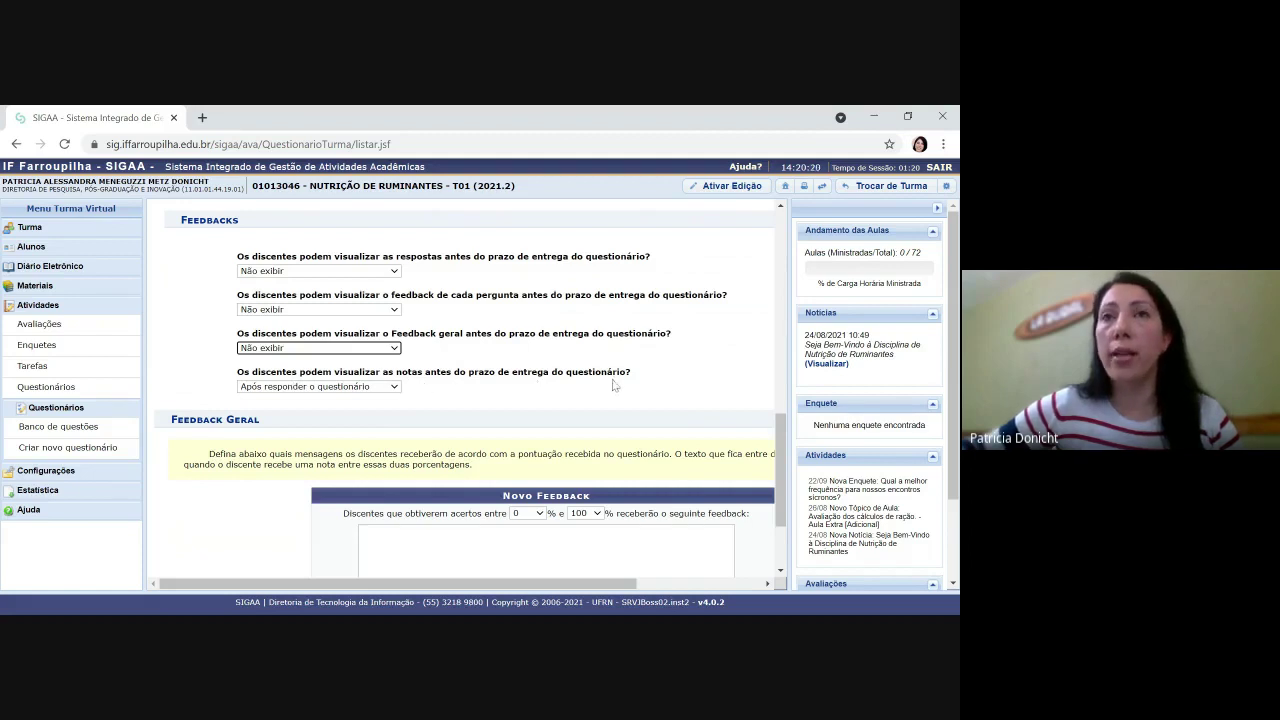
click(394, 389)
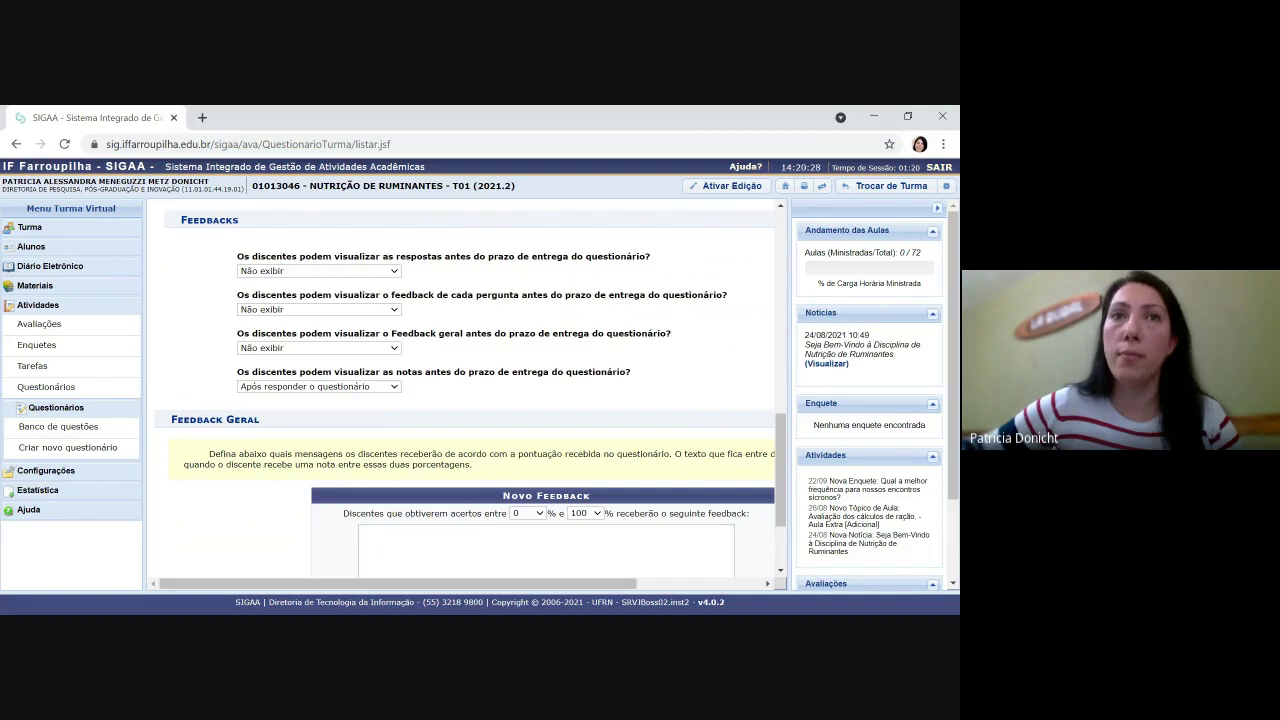
click(396, 400)
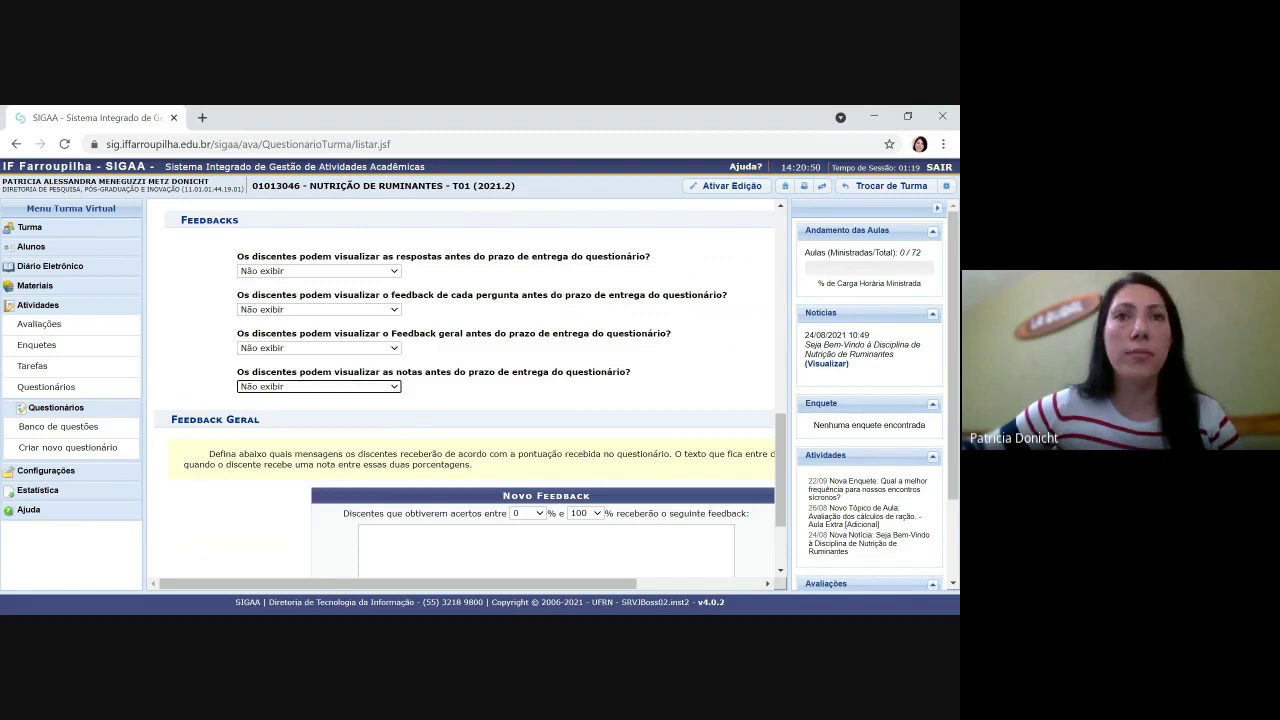
Set the upper limit of the new general feedback's score range to 69%.
scroll(281, 305, down, 3)
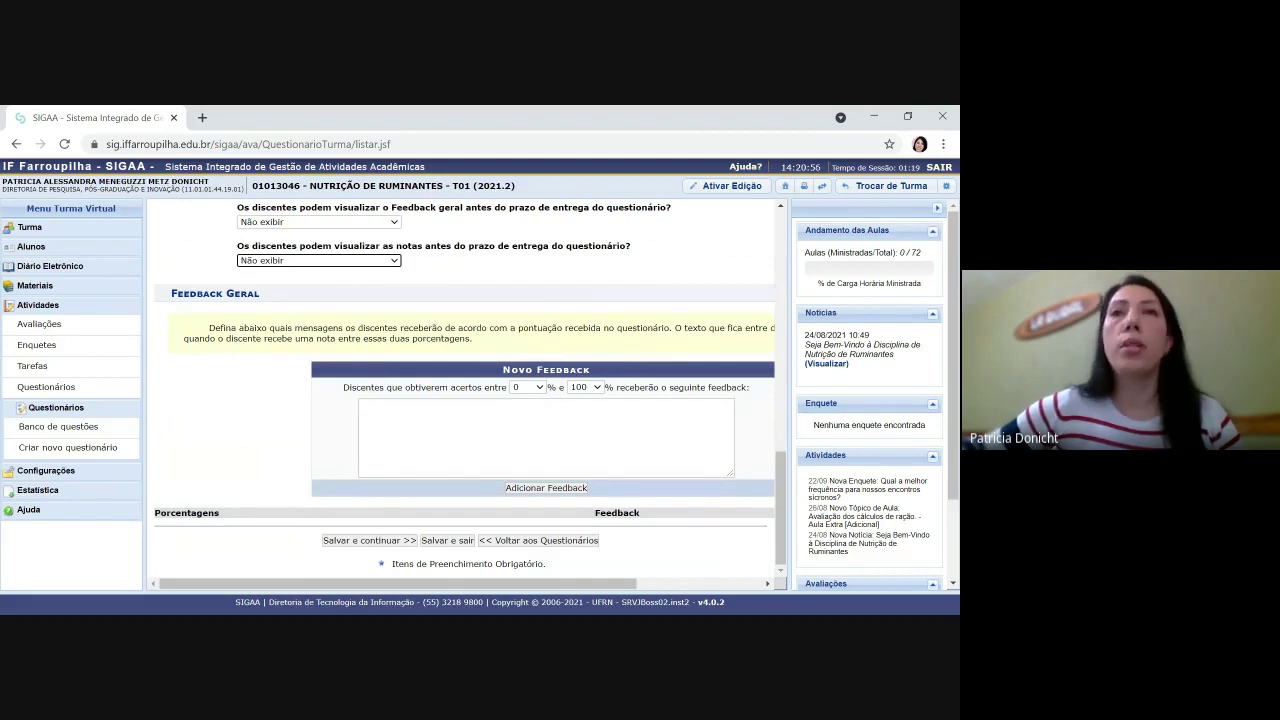
click(601, 393)
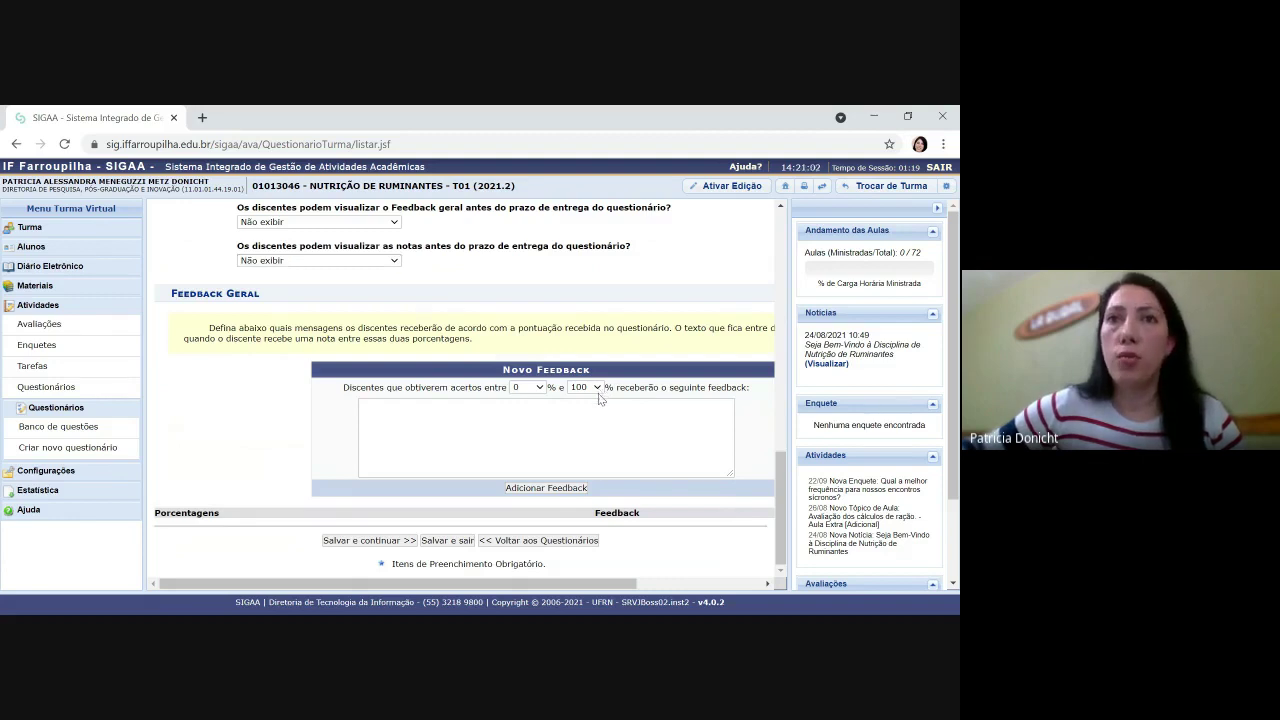
key(6)
key(9)
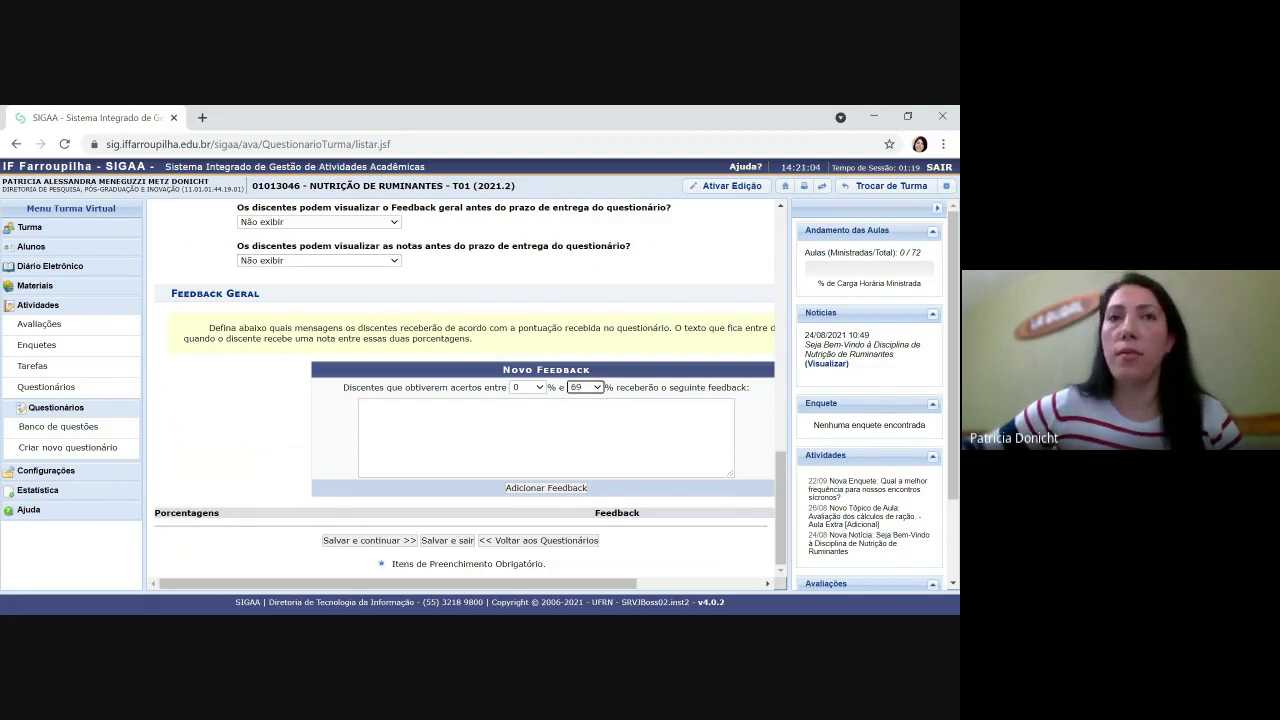
Enter the feedback message "Você não atingiu o percentual mínimo esperado para esta avaliação. Estude mais!" and add it to the questionnaire.
key(Tab)
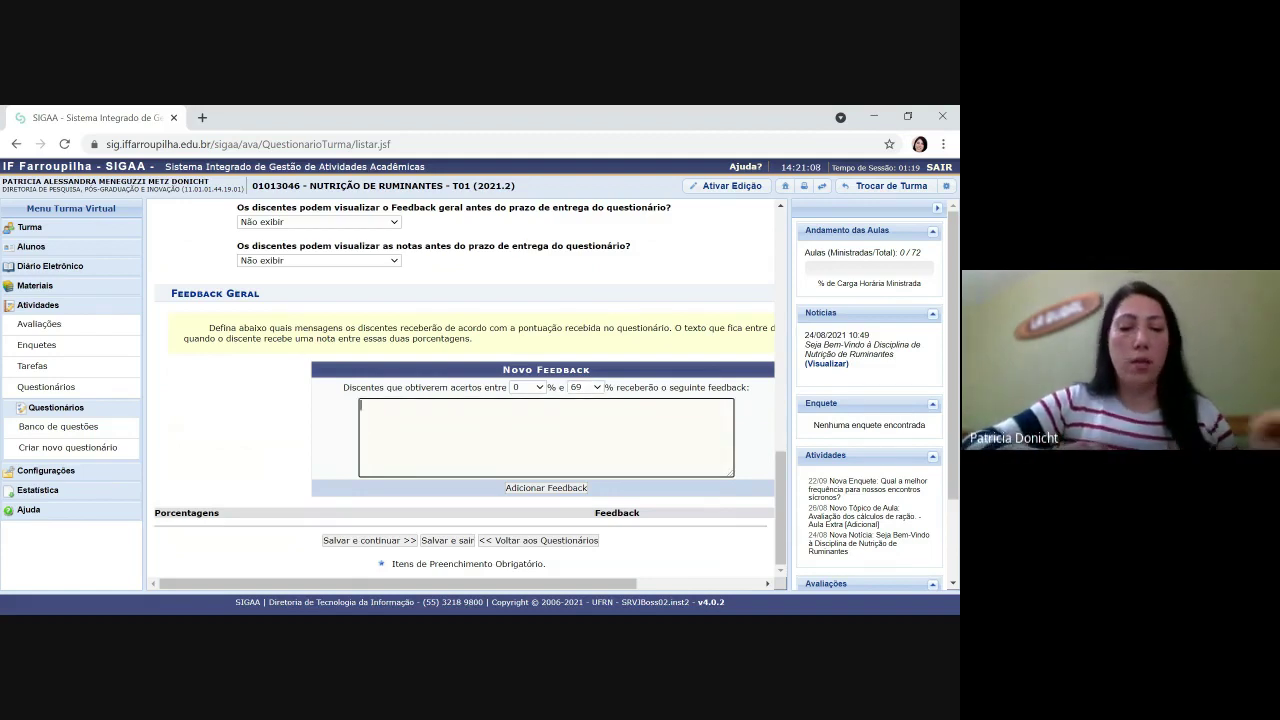
text(Você não at)
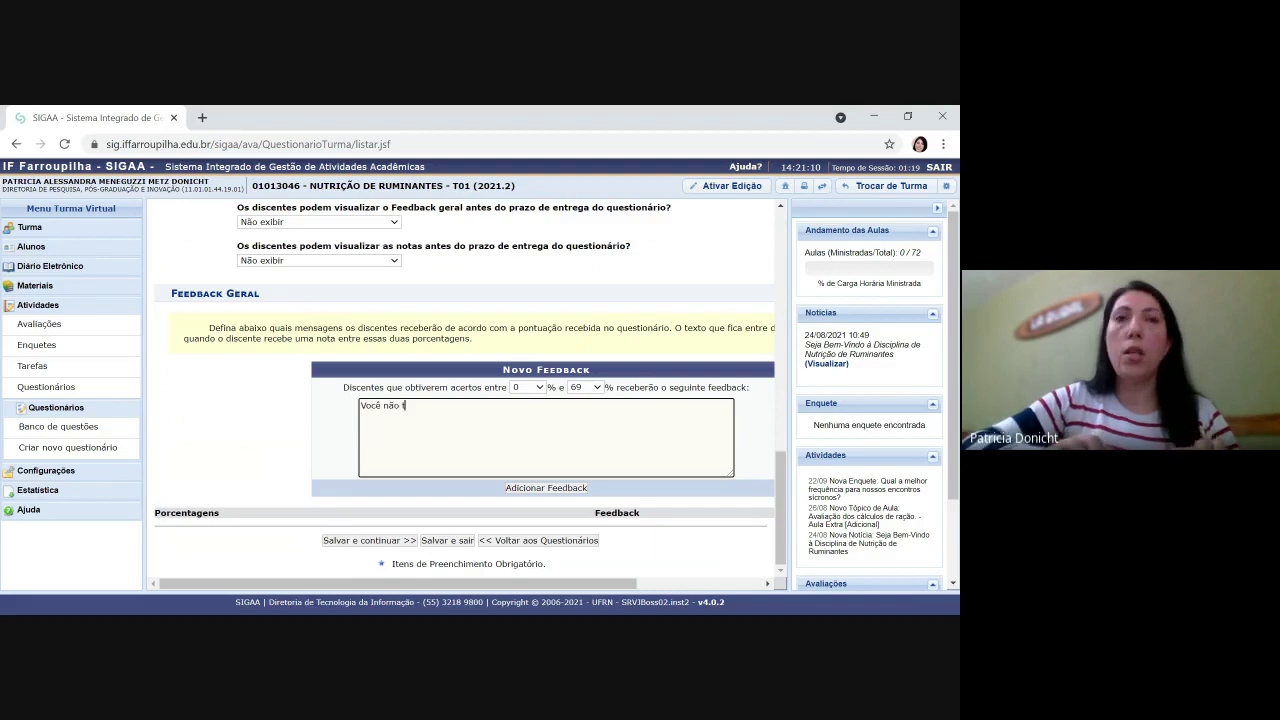
text(ingi)
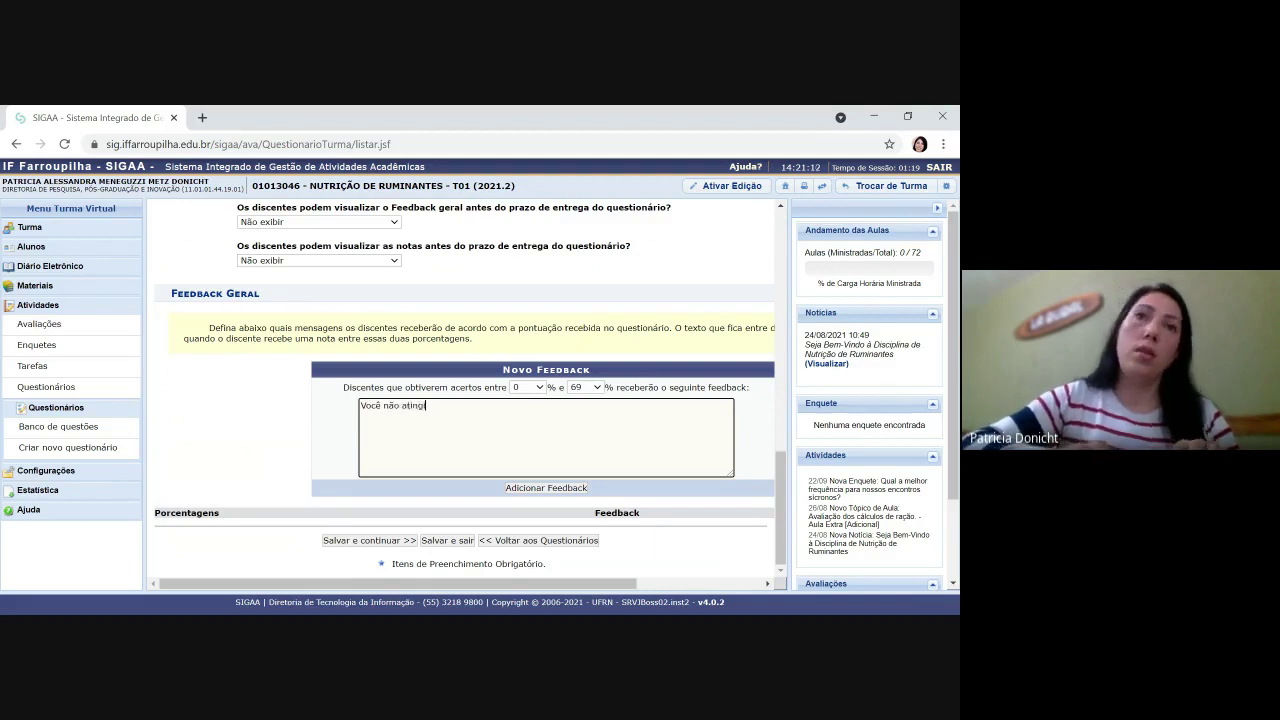
text(u o percent)
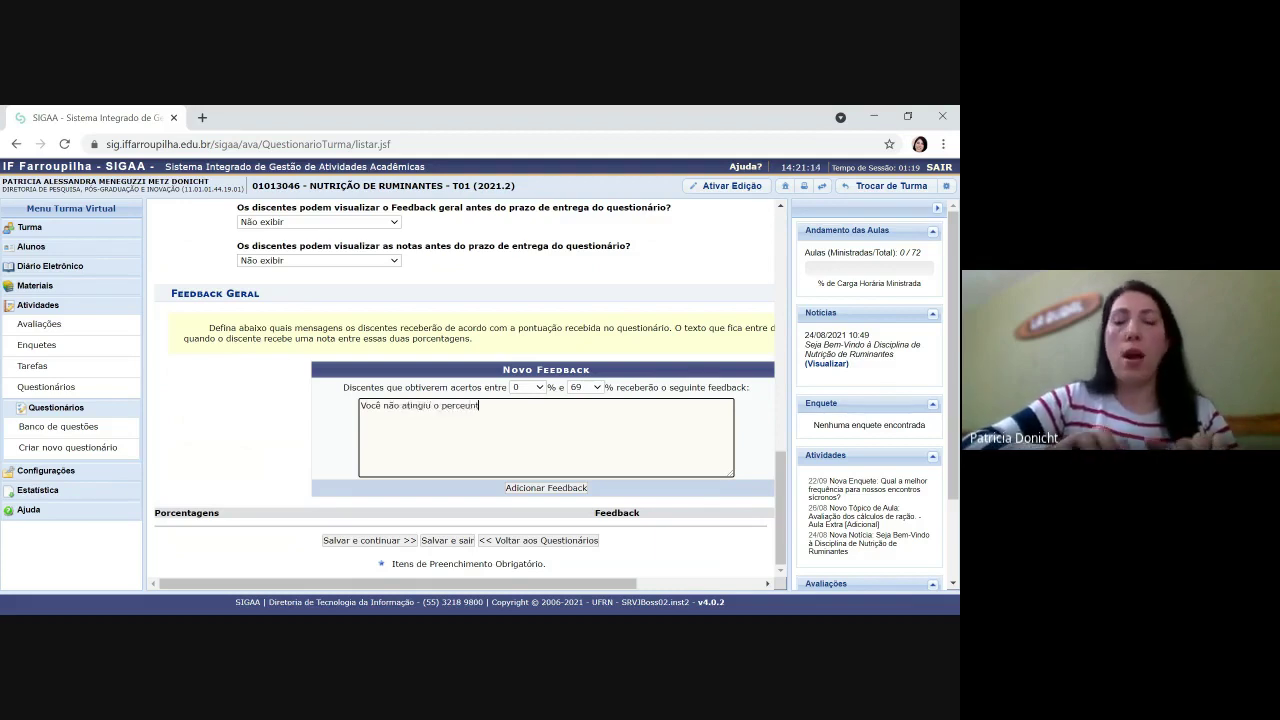
text(ual mínim)
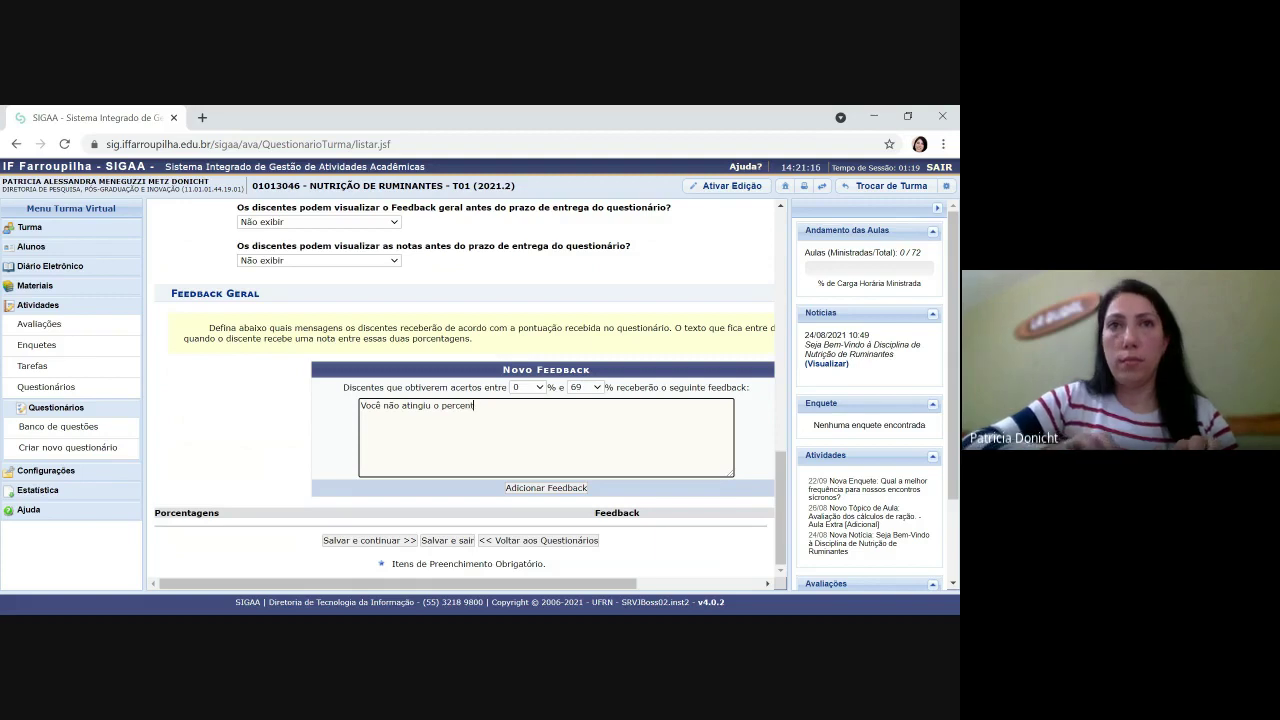
text(o e)
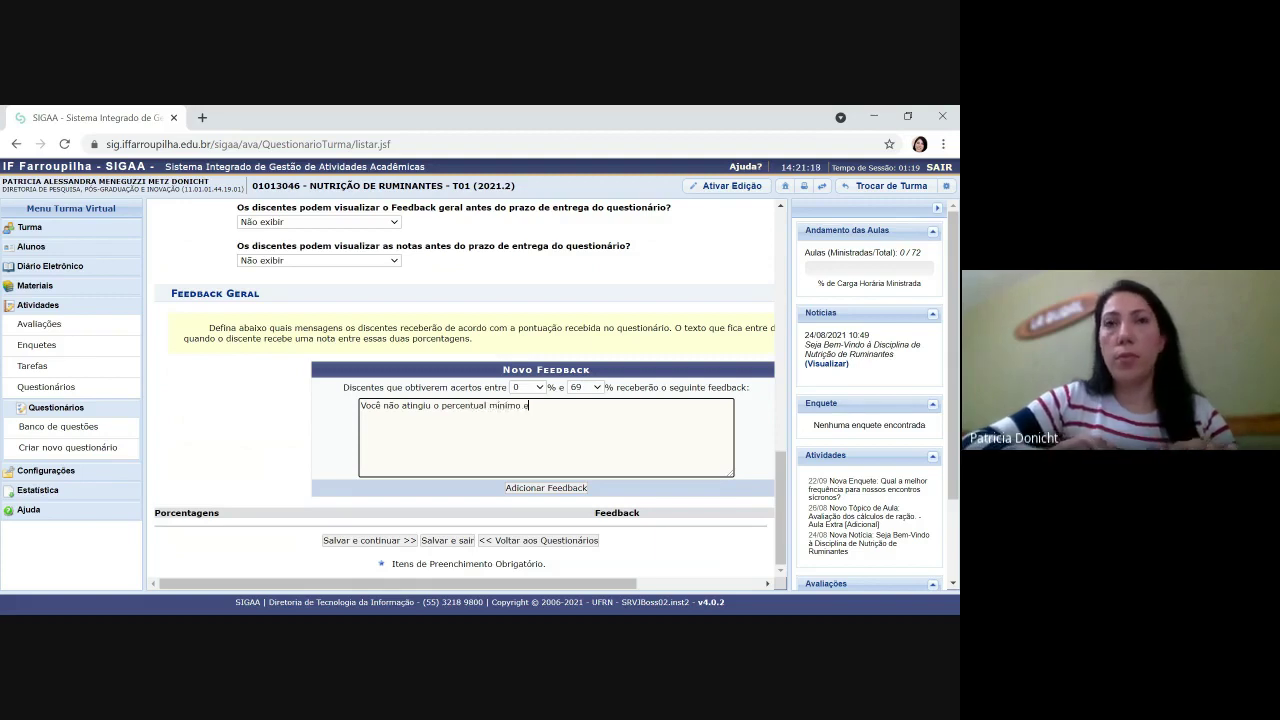
text(sperado par)
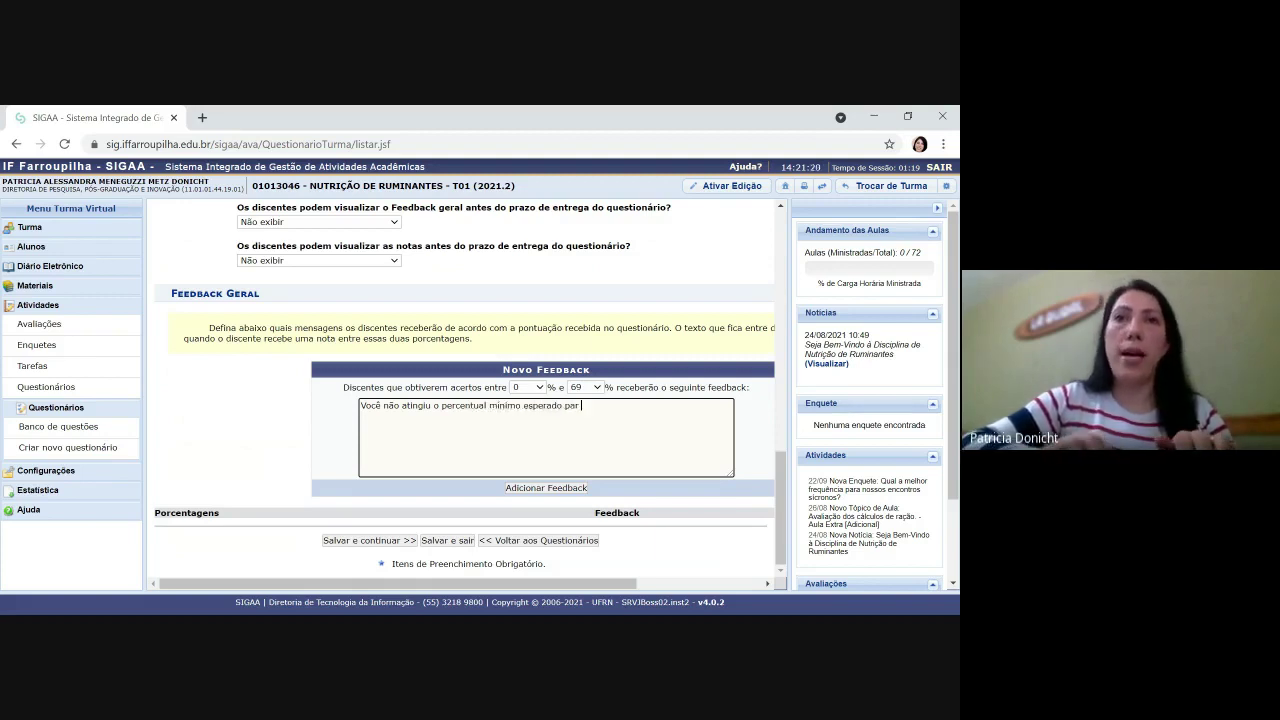
text(a esta avaliaç)
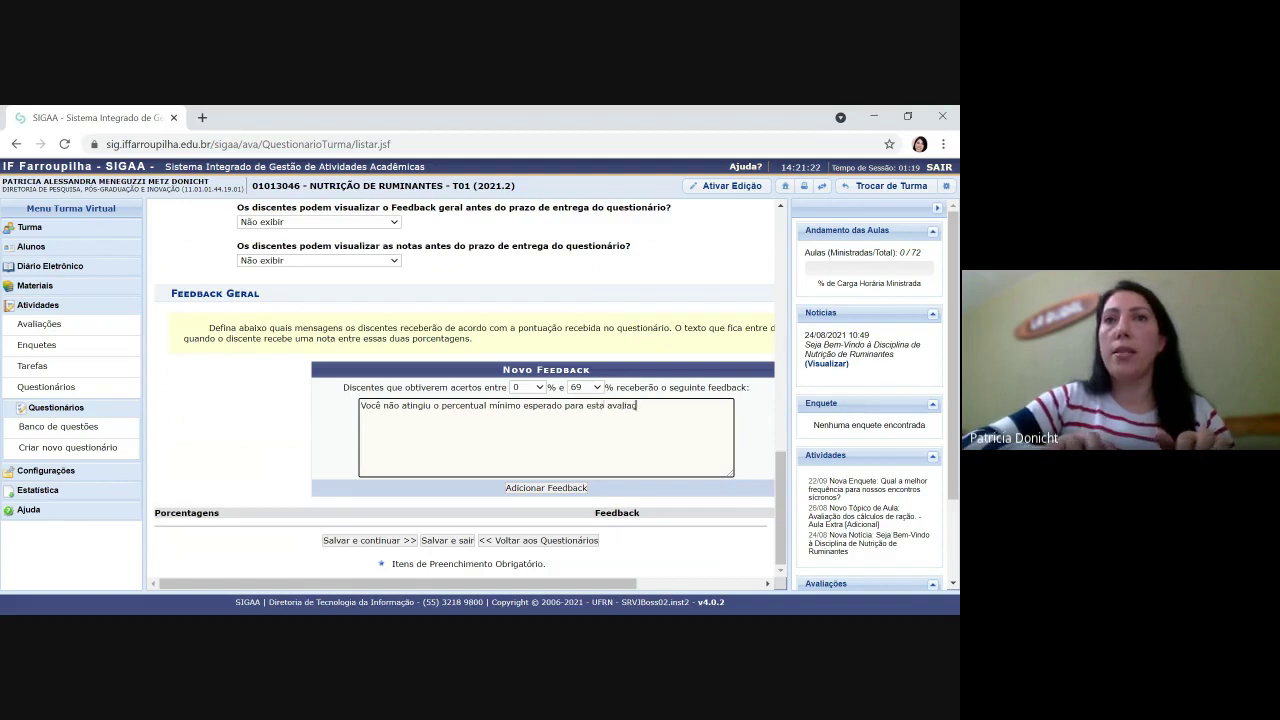
text(ão. Estud)
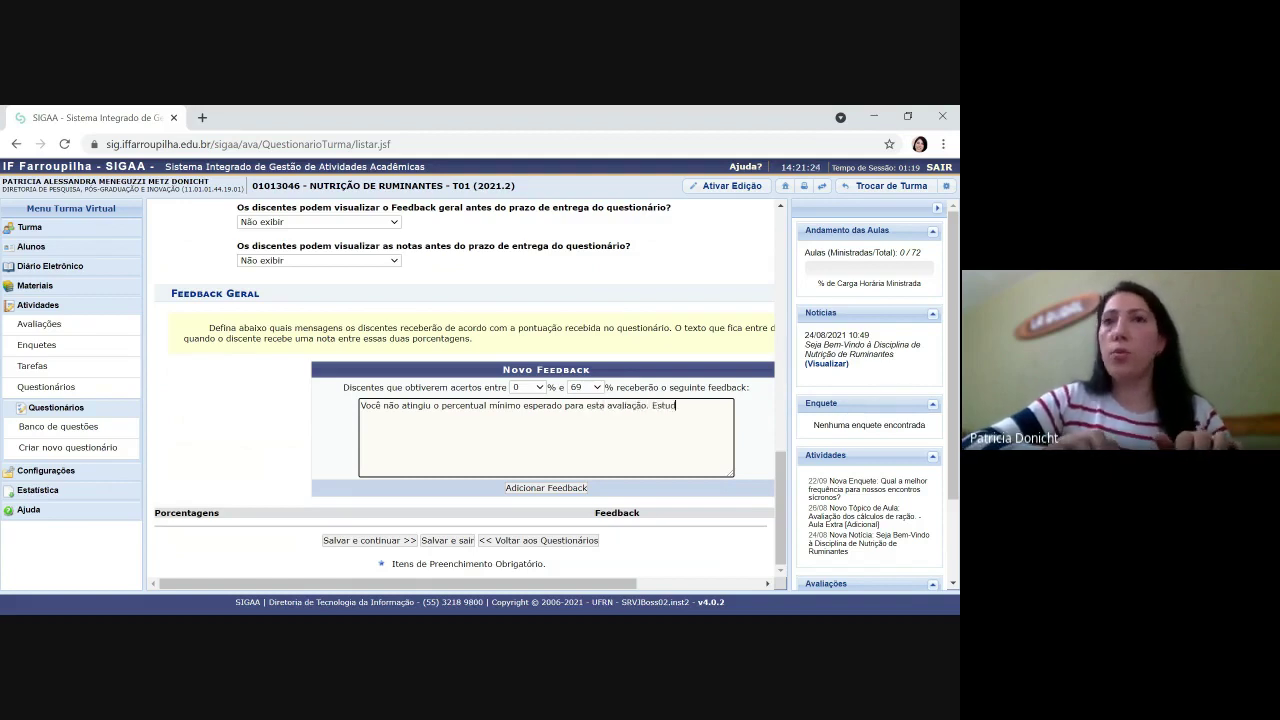
text(e mais!)
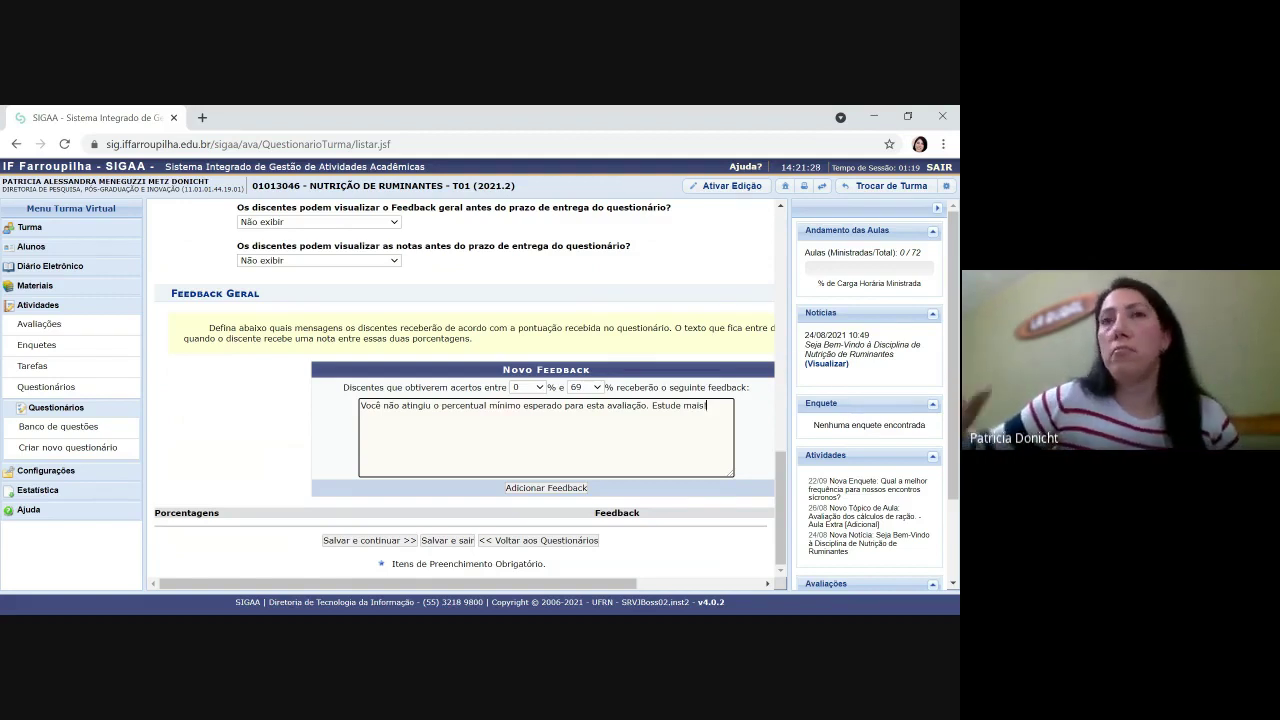
click(549, 489)
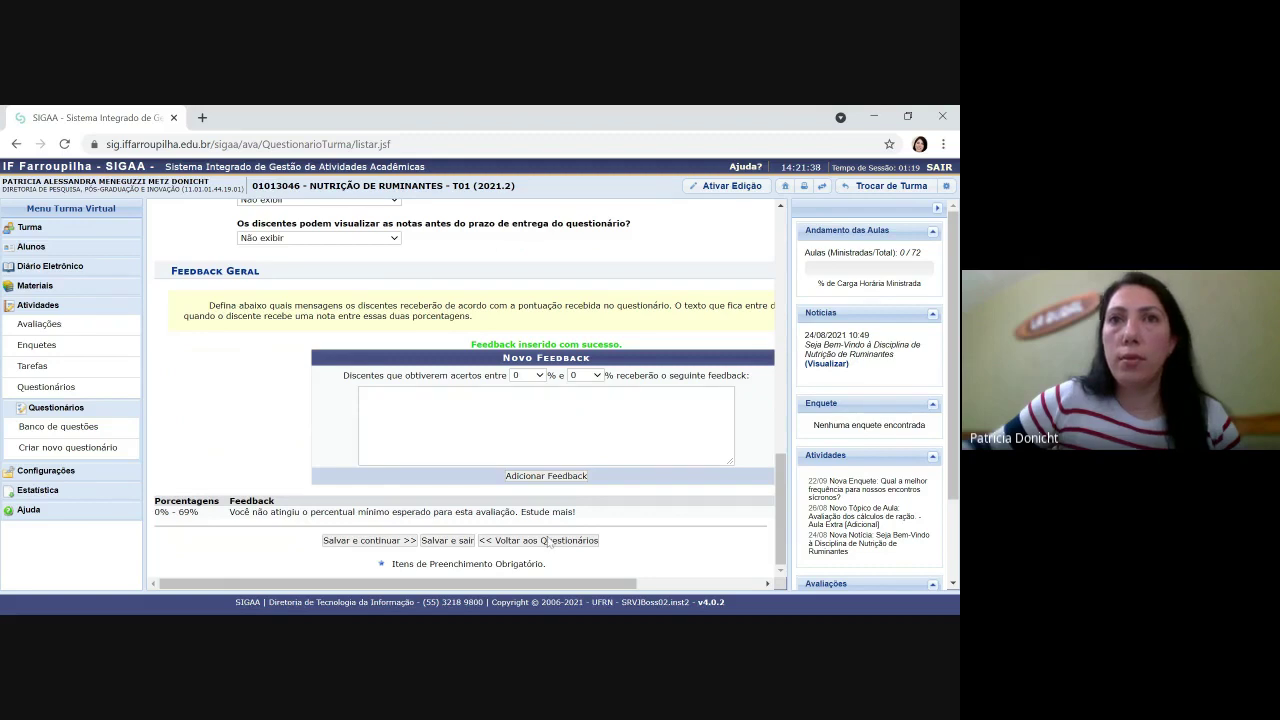
Add a second general feedback for scores from 70% to 100% with the message "Parabéns! Você foi muito bem!".
click(528, 375)
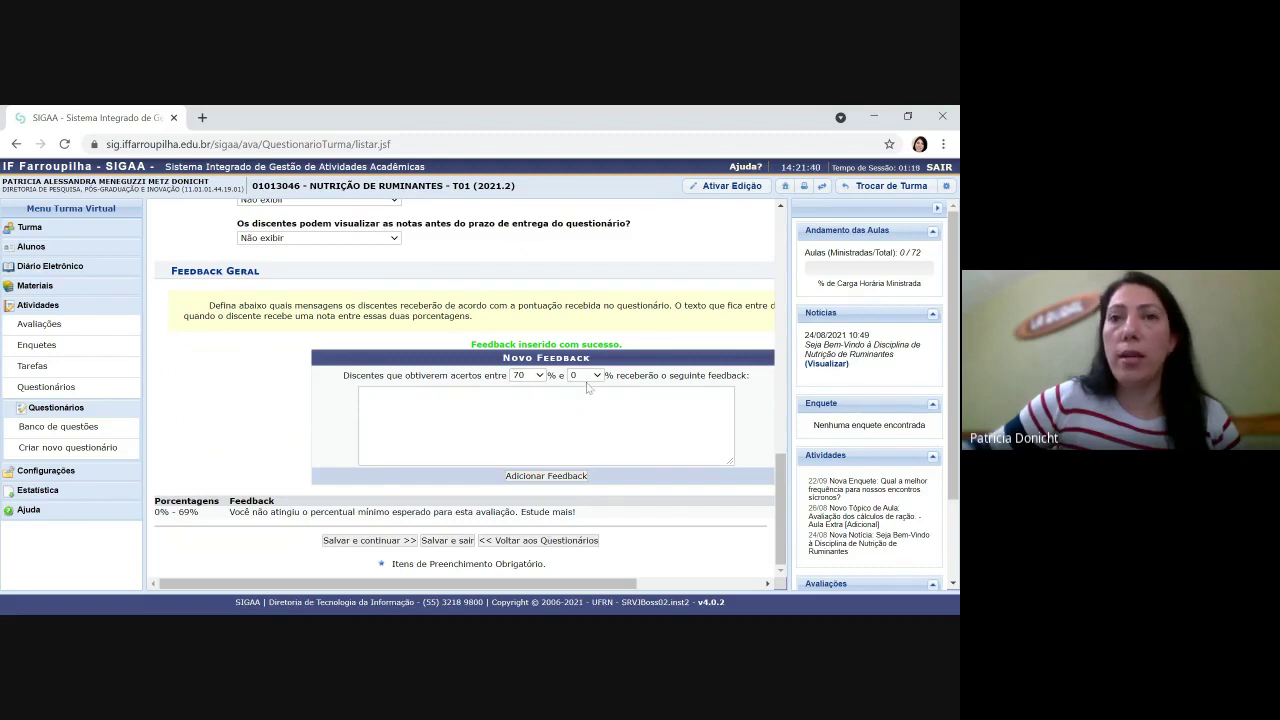
click(584, 375)
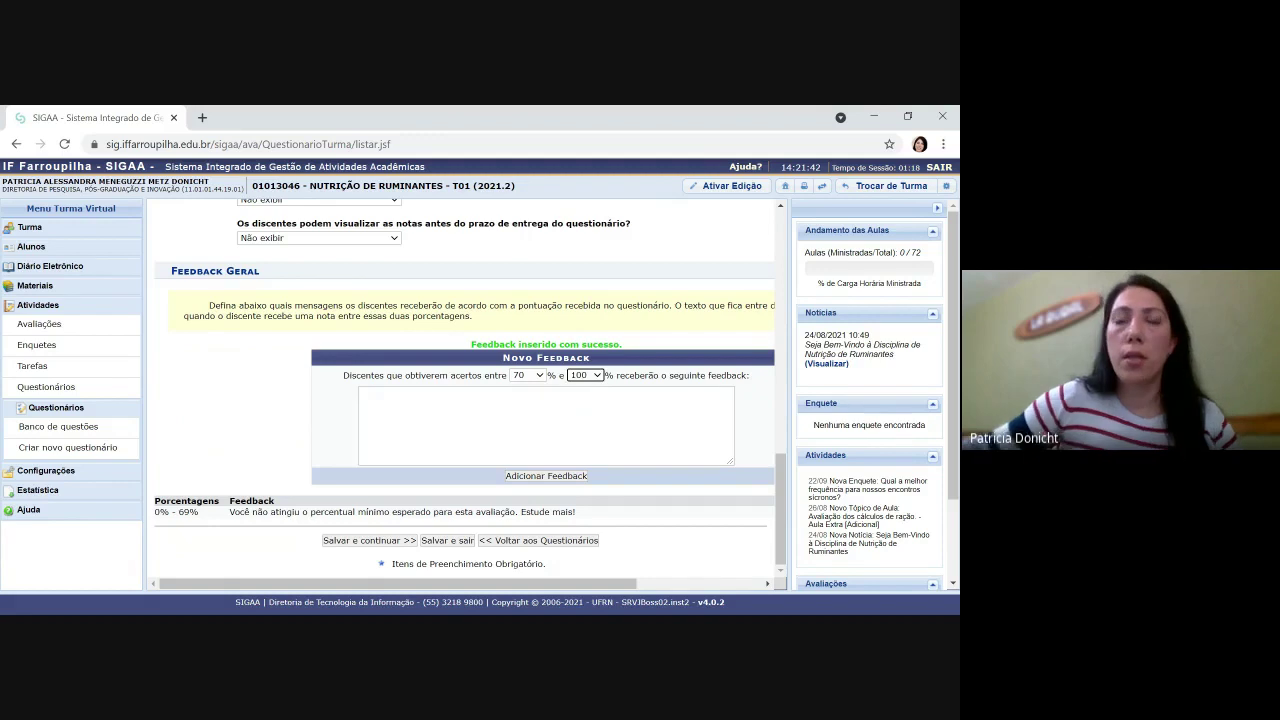
click(362, 393)
text(Parabéns! )
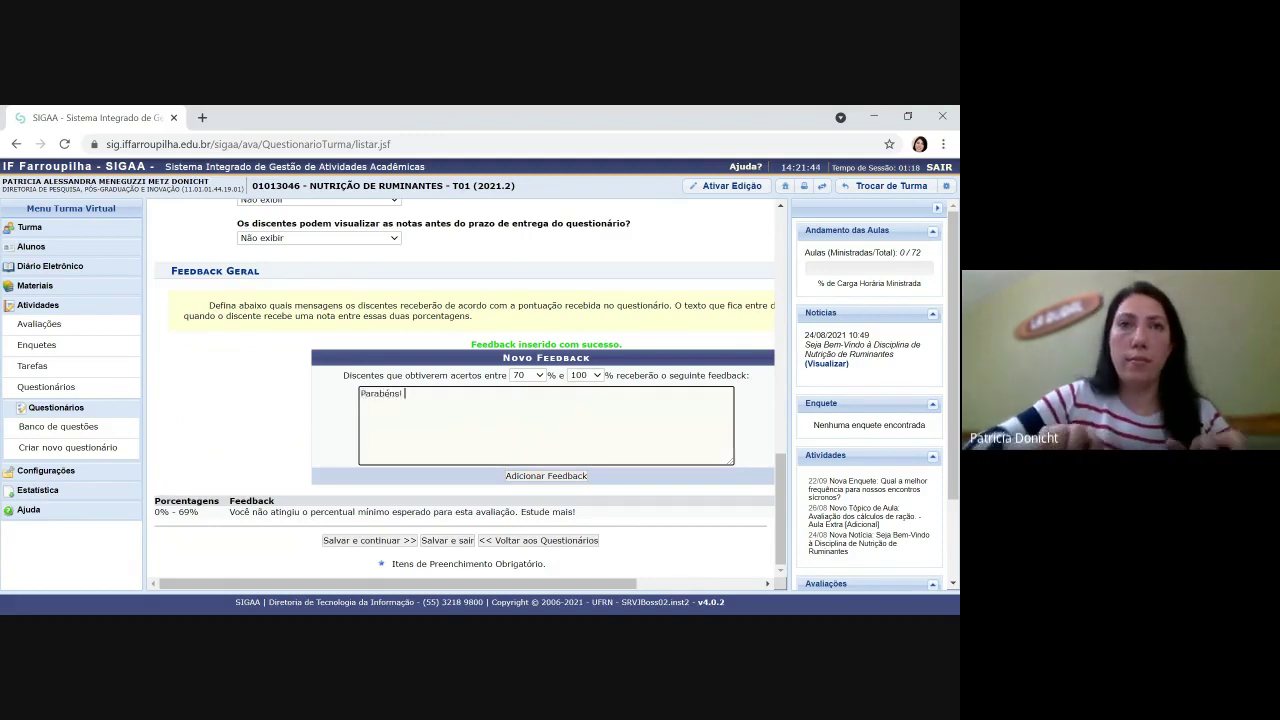
text(Você )
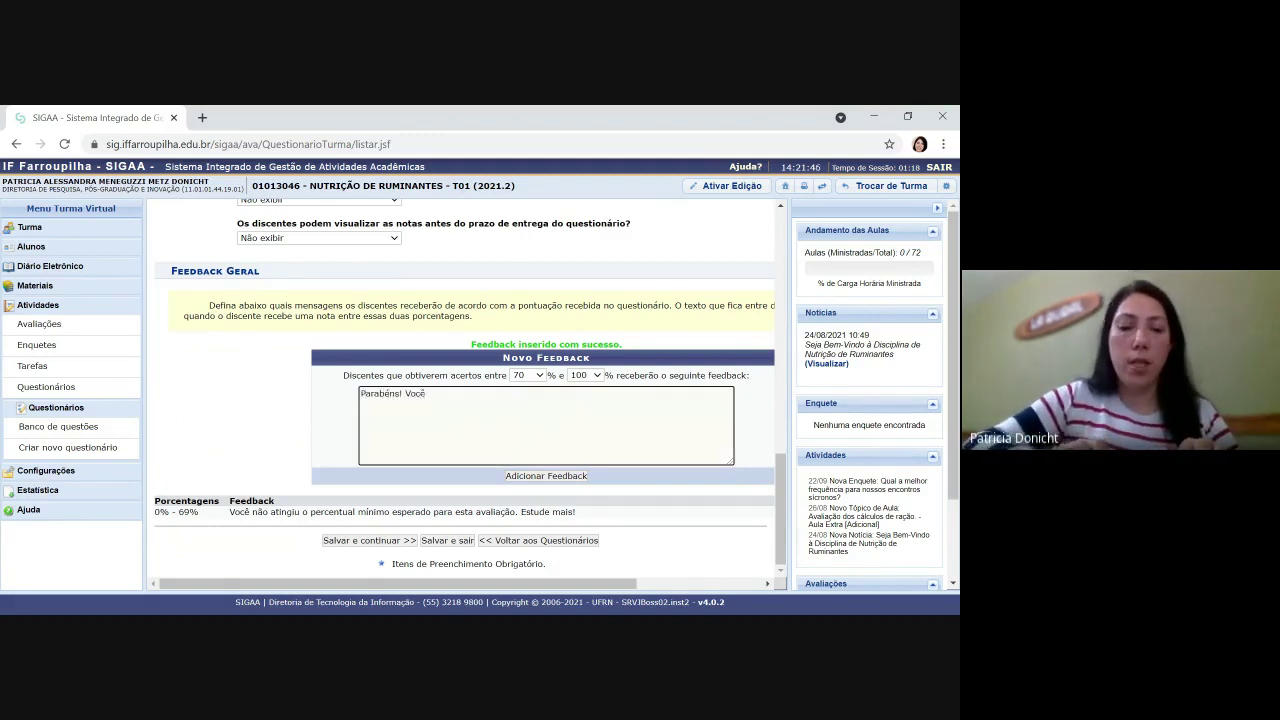
text(foi muito bem)
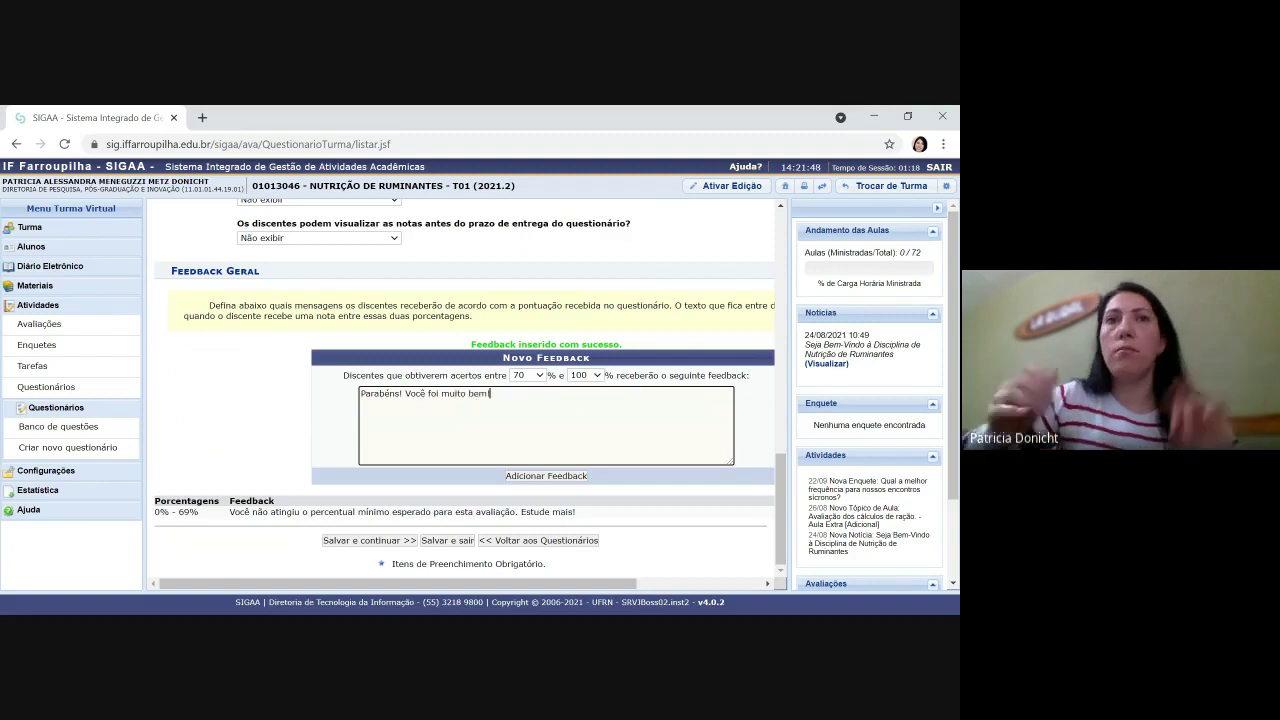
text(!)
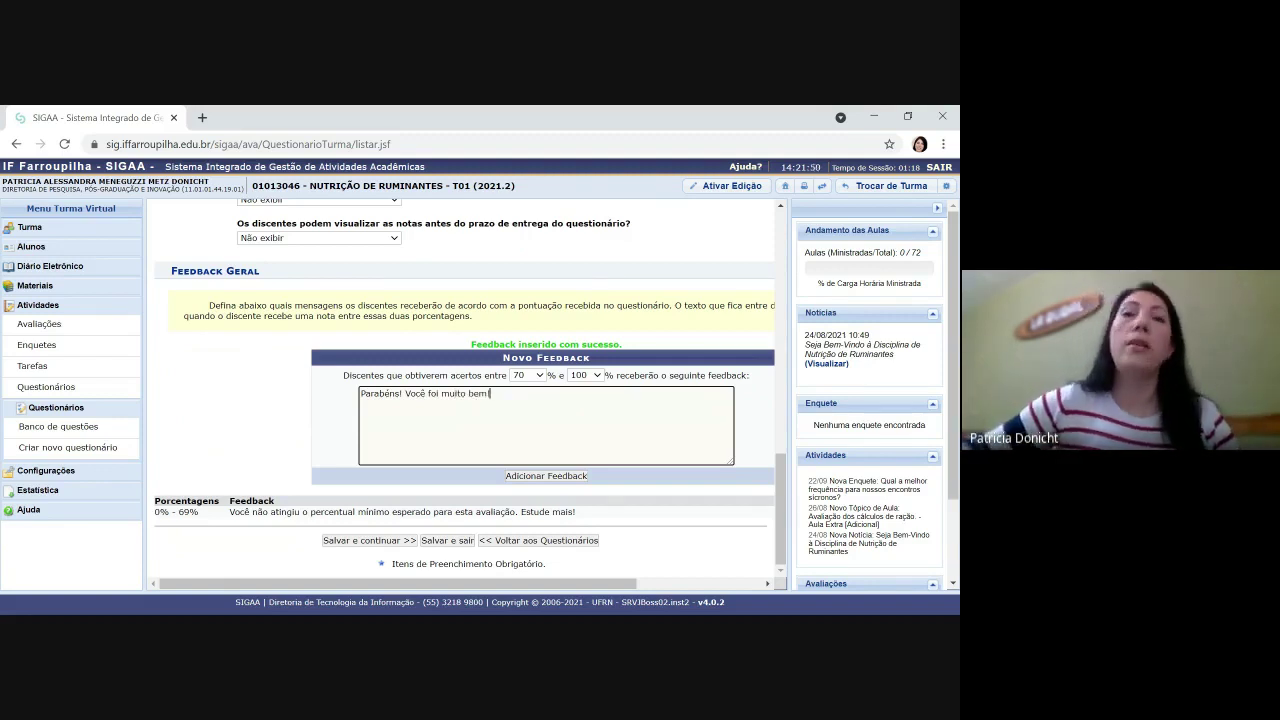
click(547, 483)
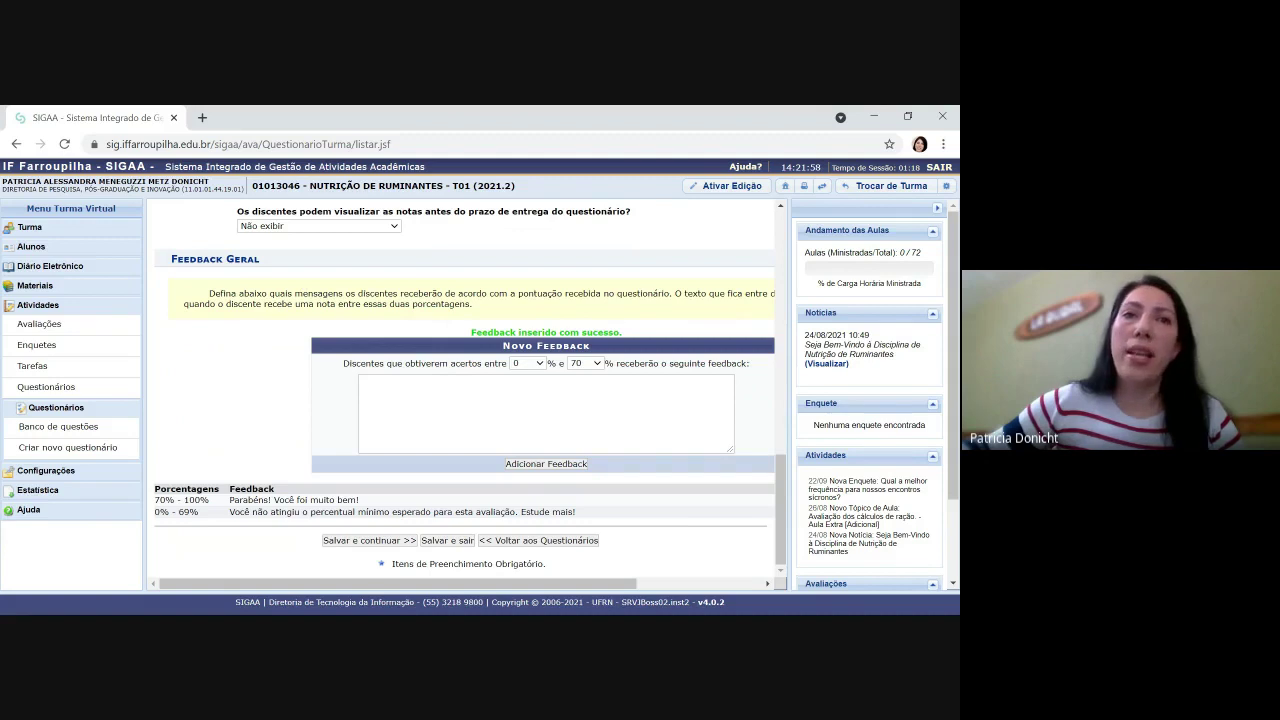
drag(370, 584, 562, 598)
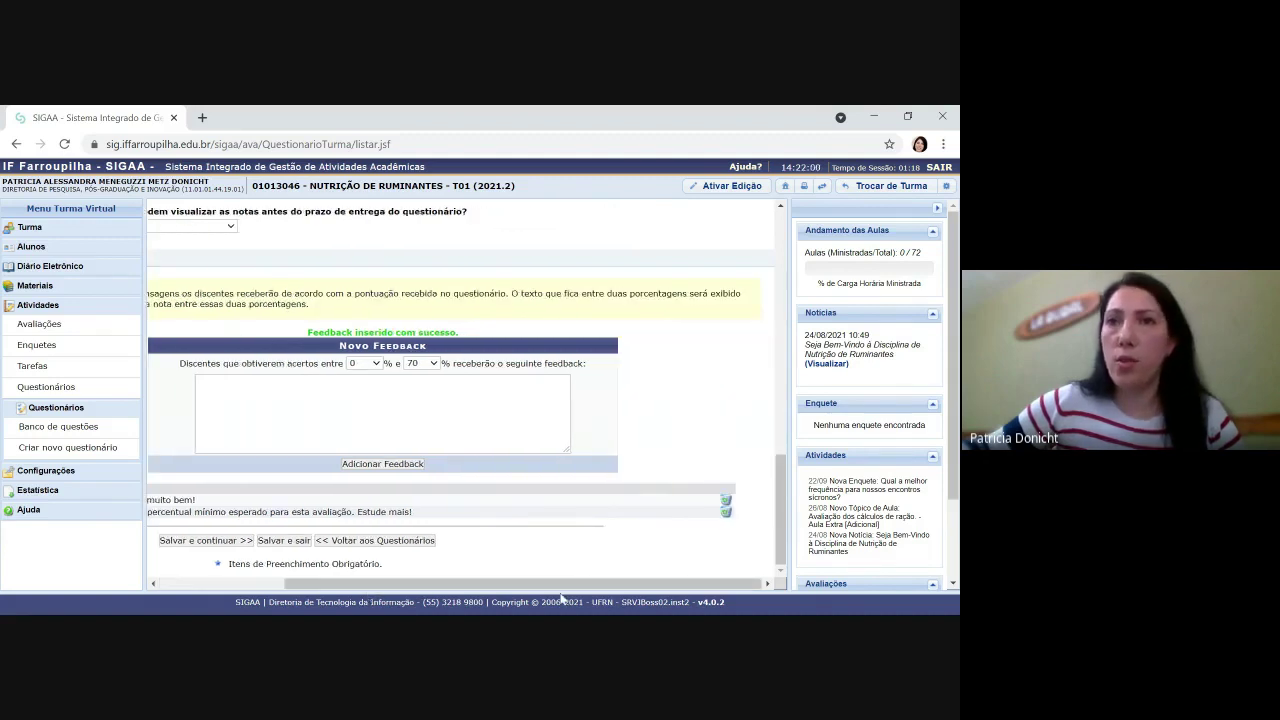
Delete both general feedback messages and save the questionnaire's general data to continue to its questions.
click(727, 508)
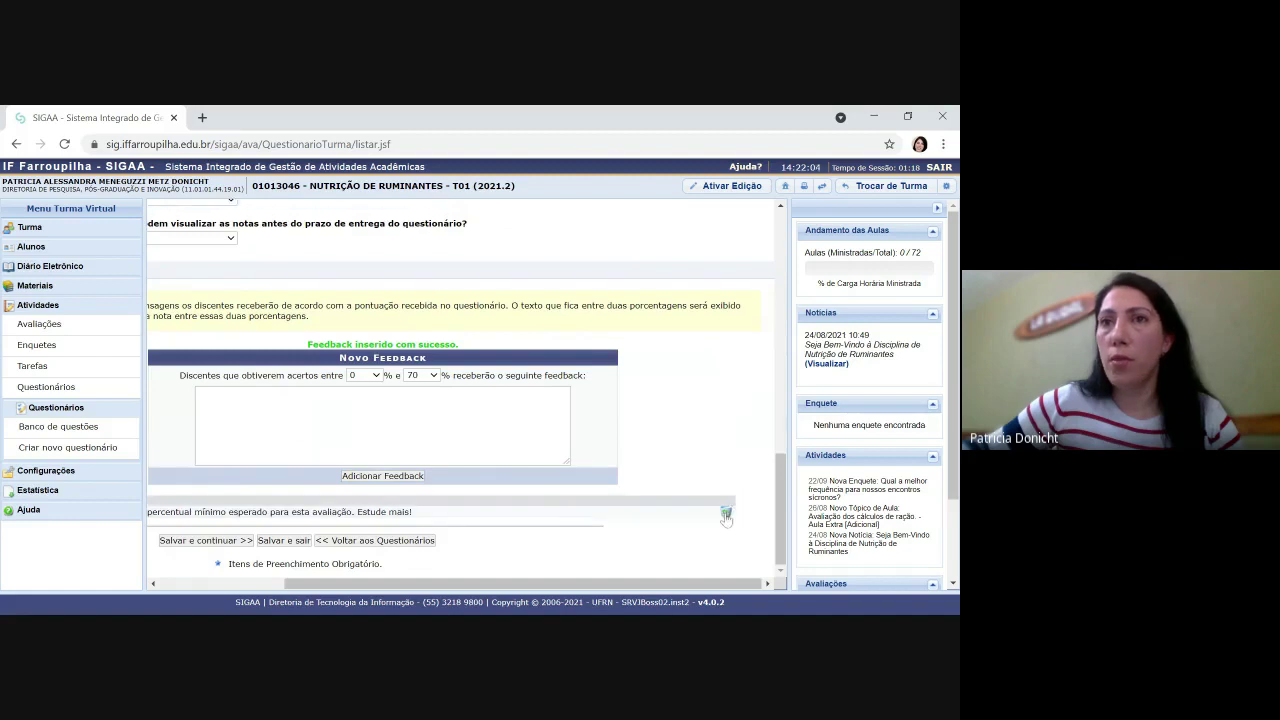
drag(694, 581, 547, 593)
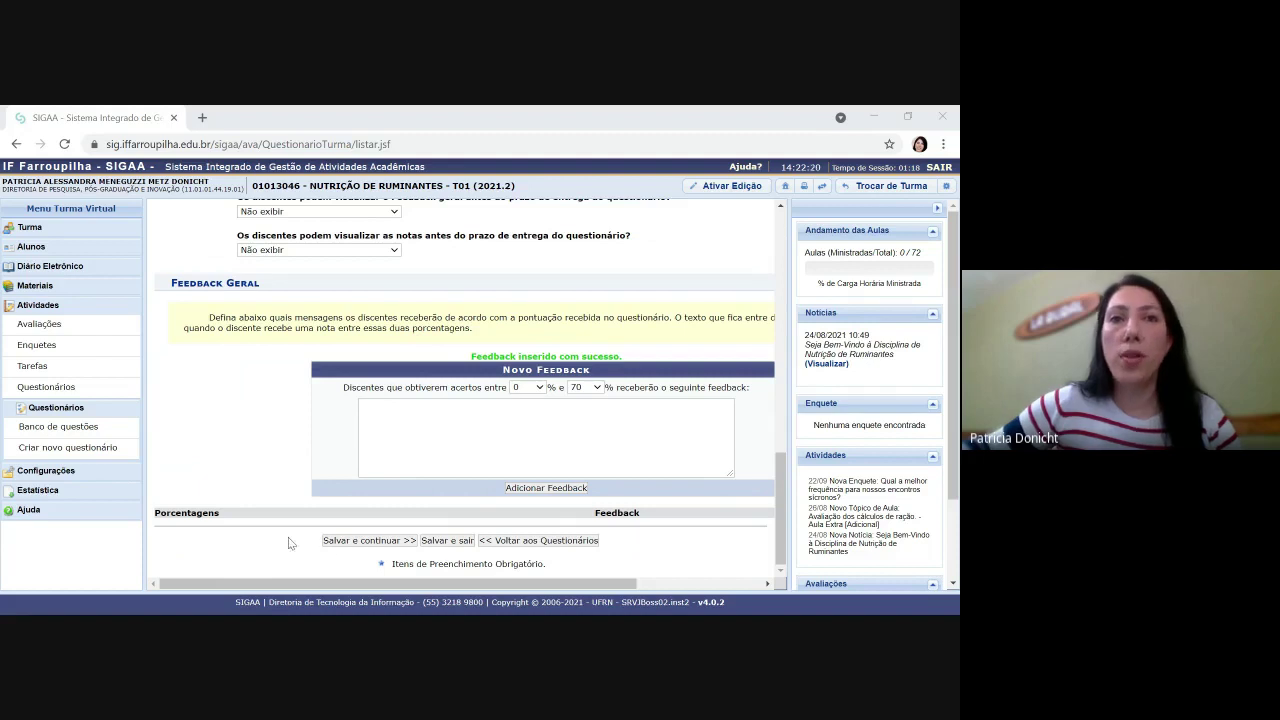
click(348, 541)
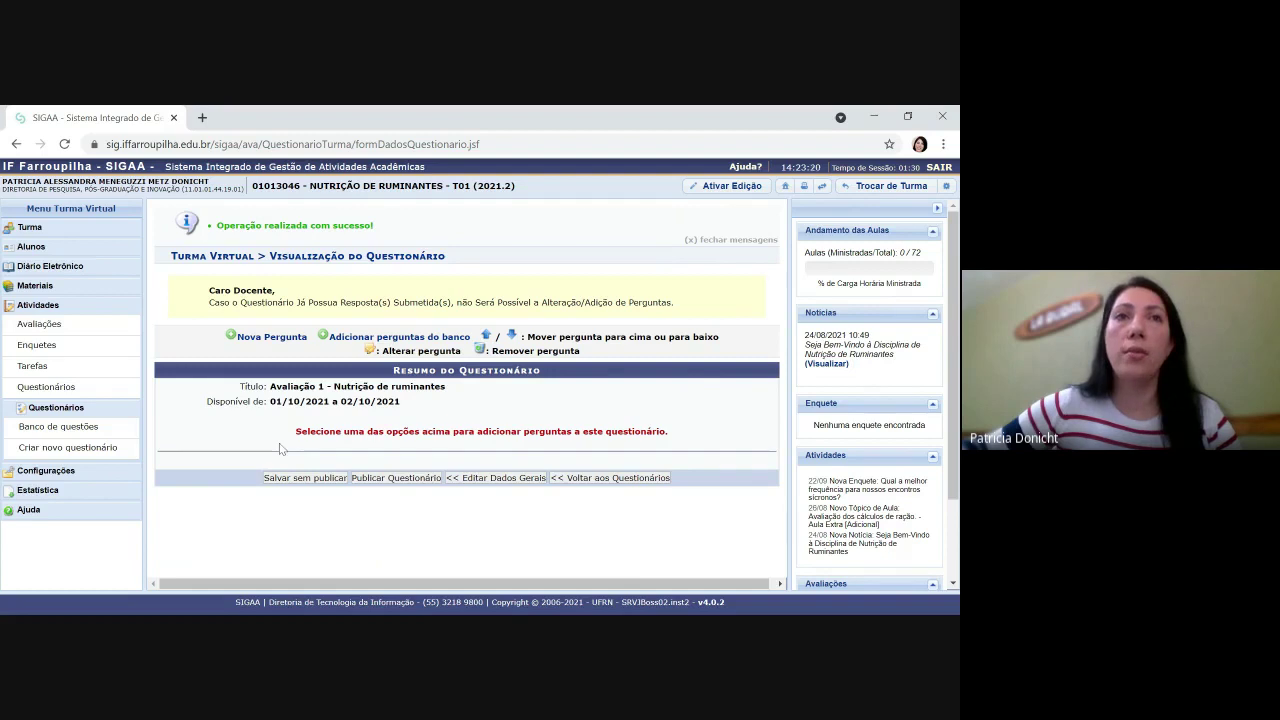
Start a new question of type "ÚNICA ESCOLHA" and paste the statement about the microrganismos presentes no rúmen as its text.
click(272, 338)
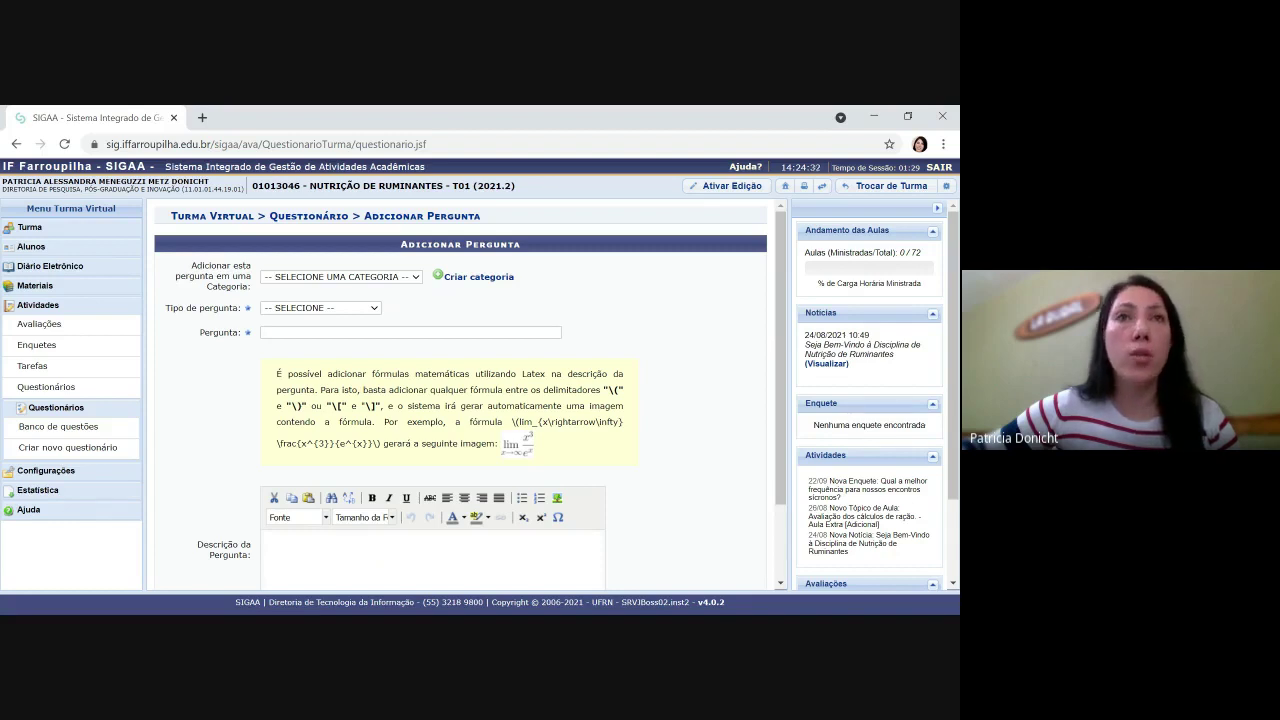
click(302, 334)
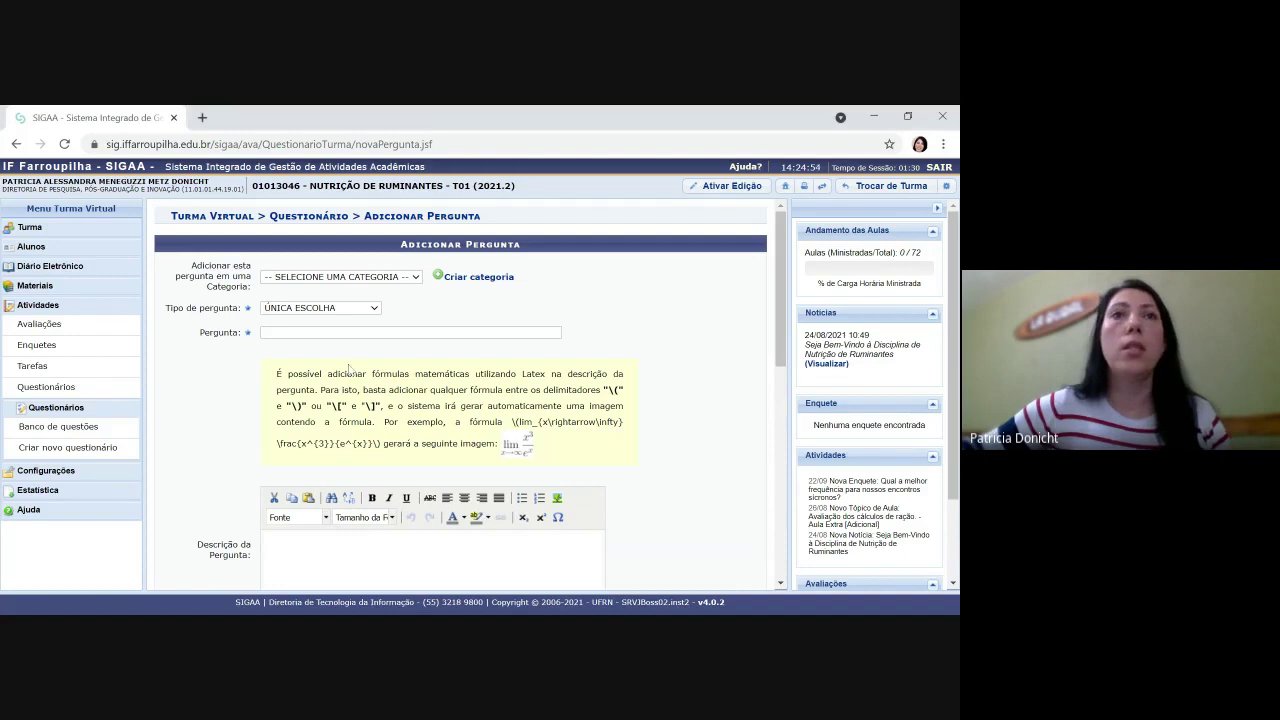
click(410, 332)
key(ctrl+v)
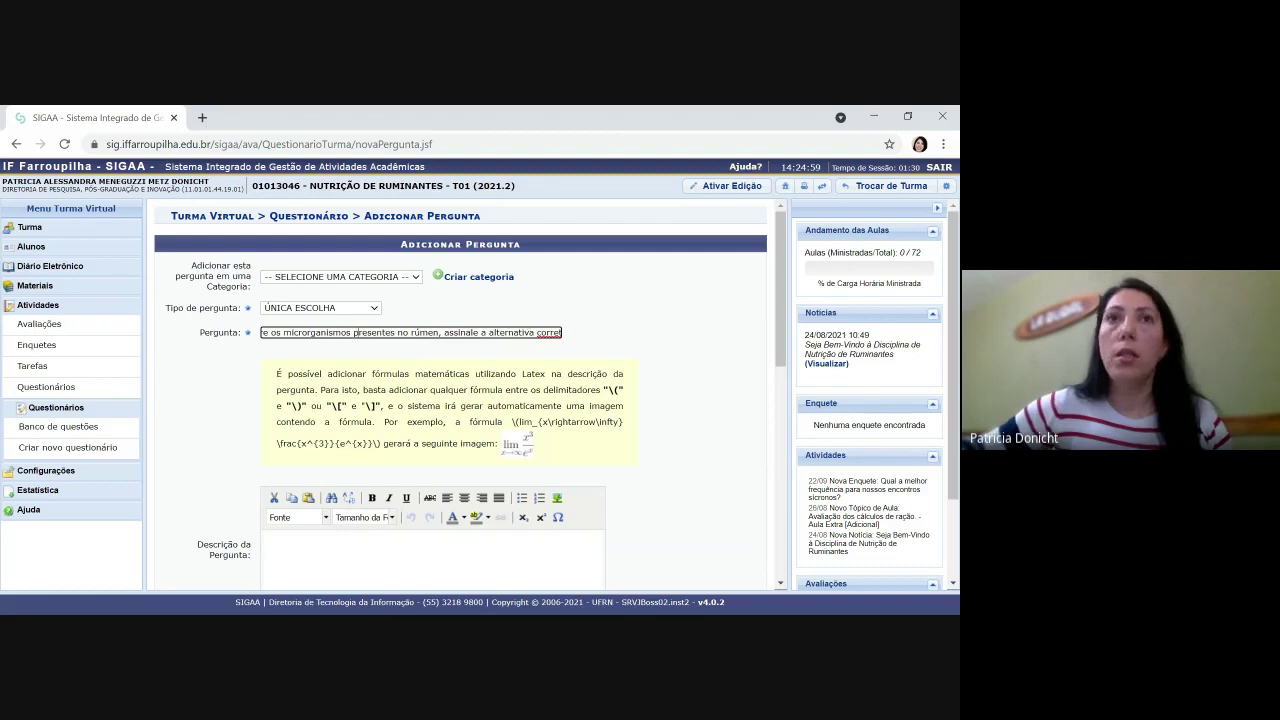
Edit the ending of the question text to read "assinale alternativa correta".
click(481, 332)
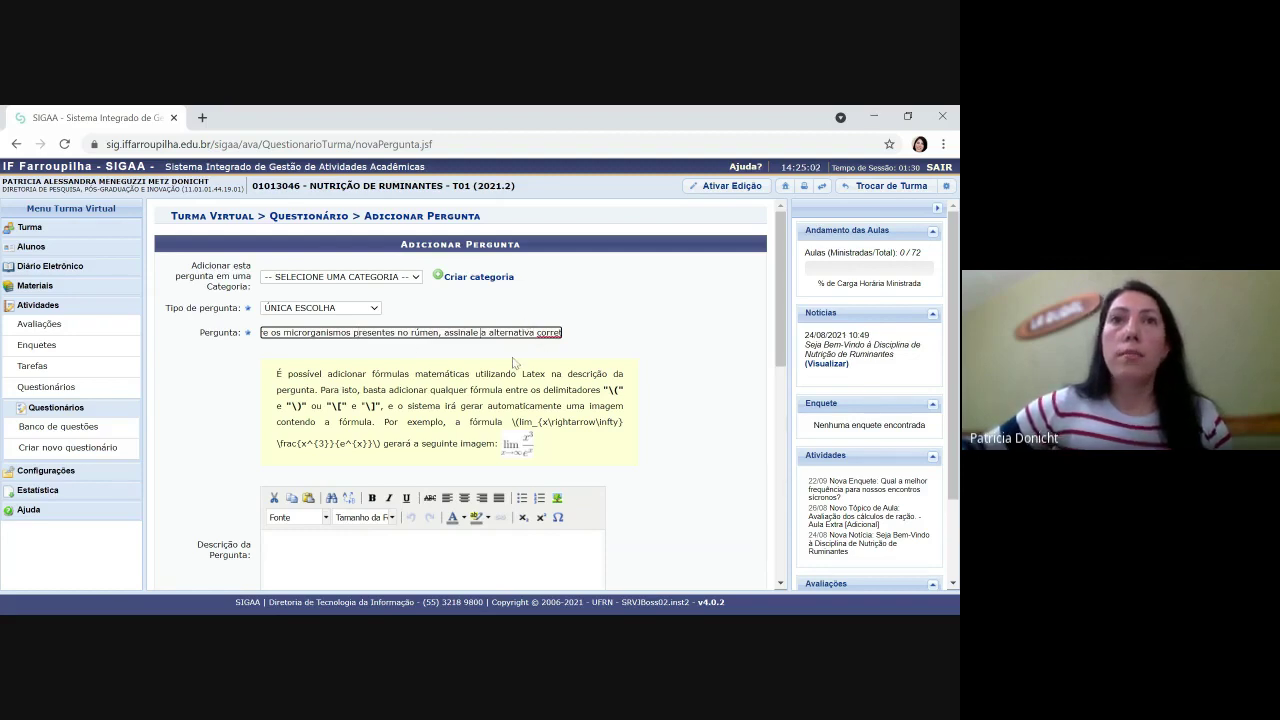
key(Delete)
key(Delete)
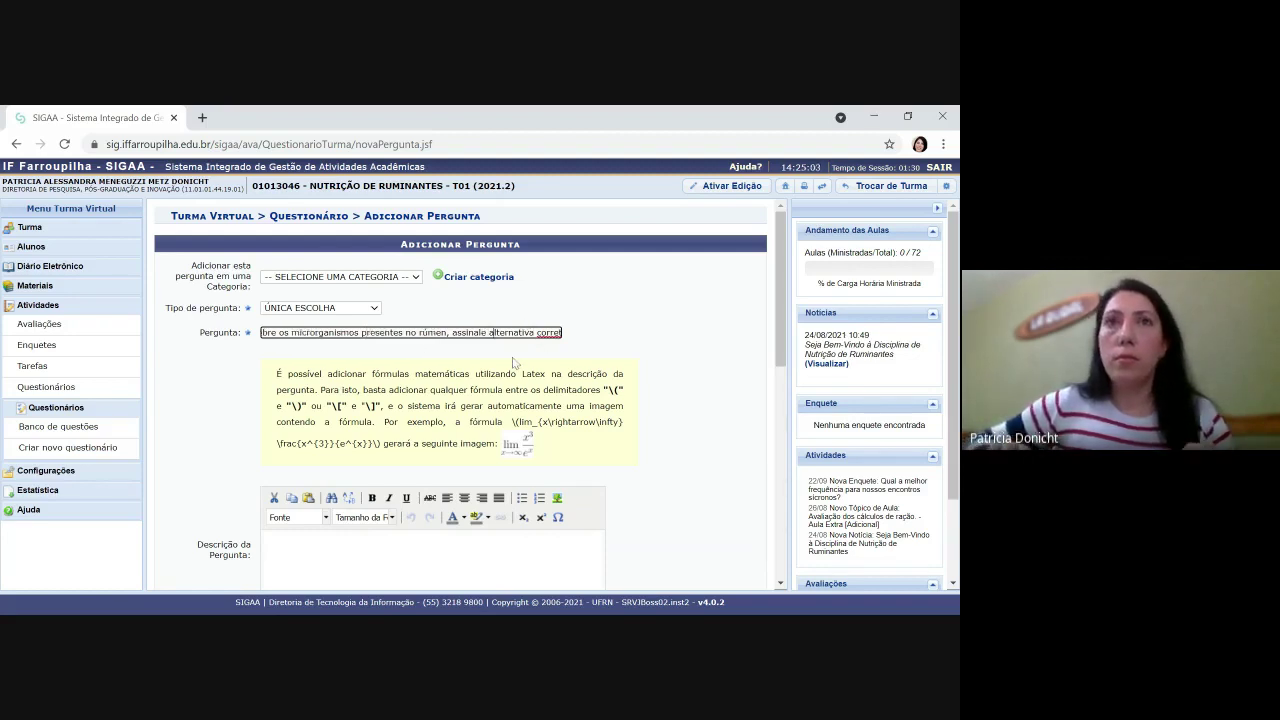
key(End)
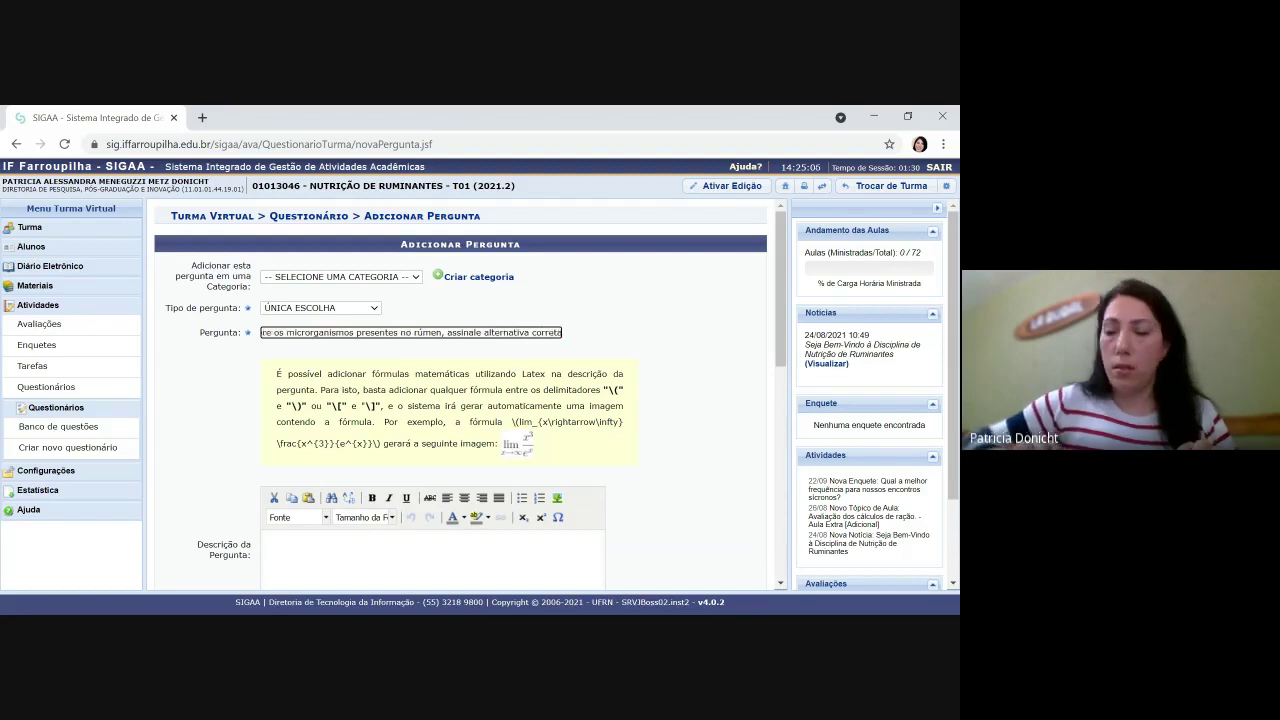
scroll(643, 338, down, 2)
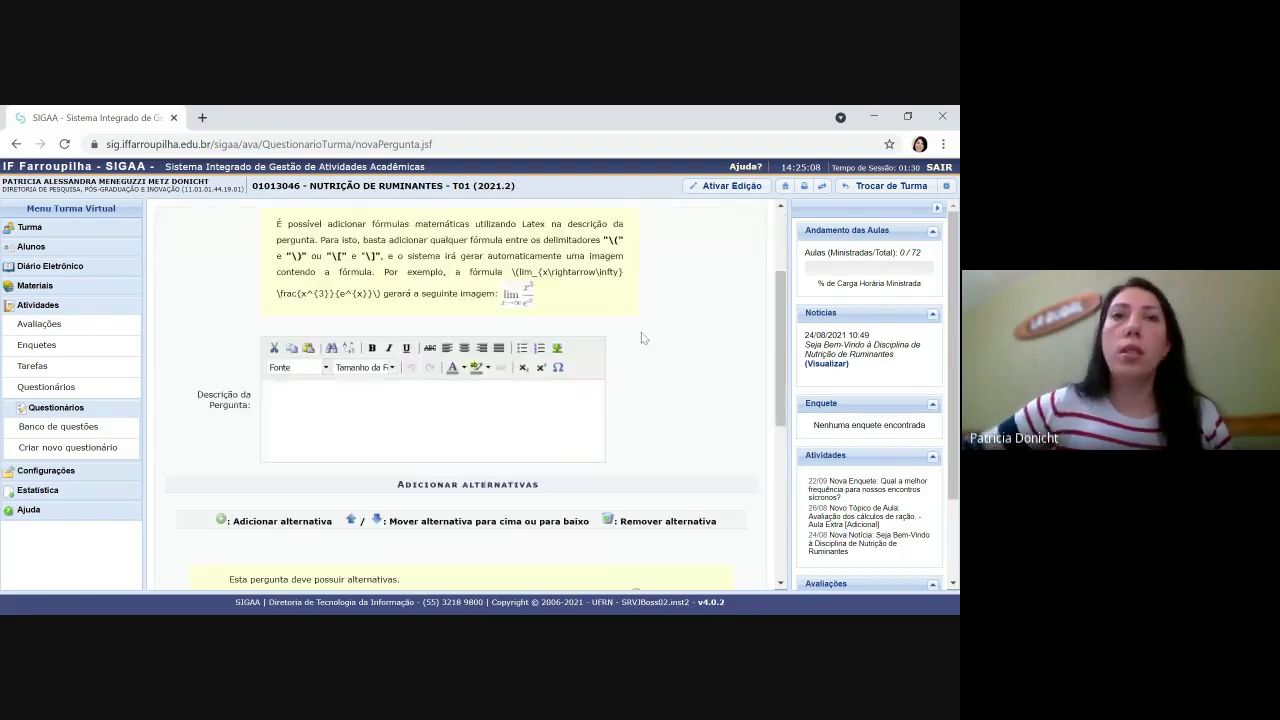
scroll(643, 338, down, 1)
scroll(535, 362, up, 3)
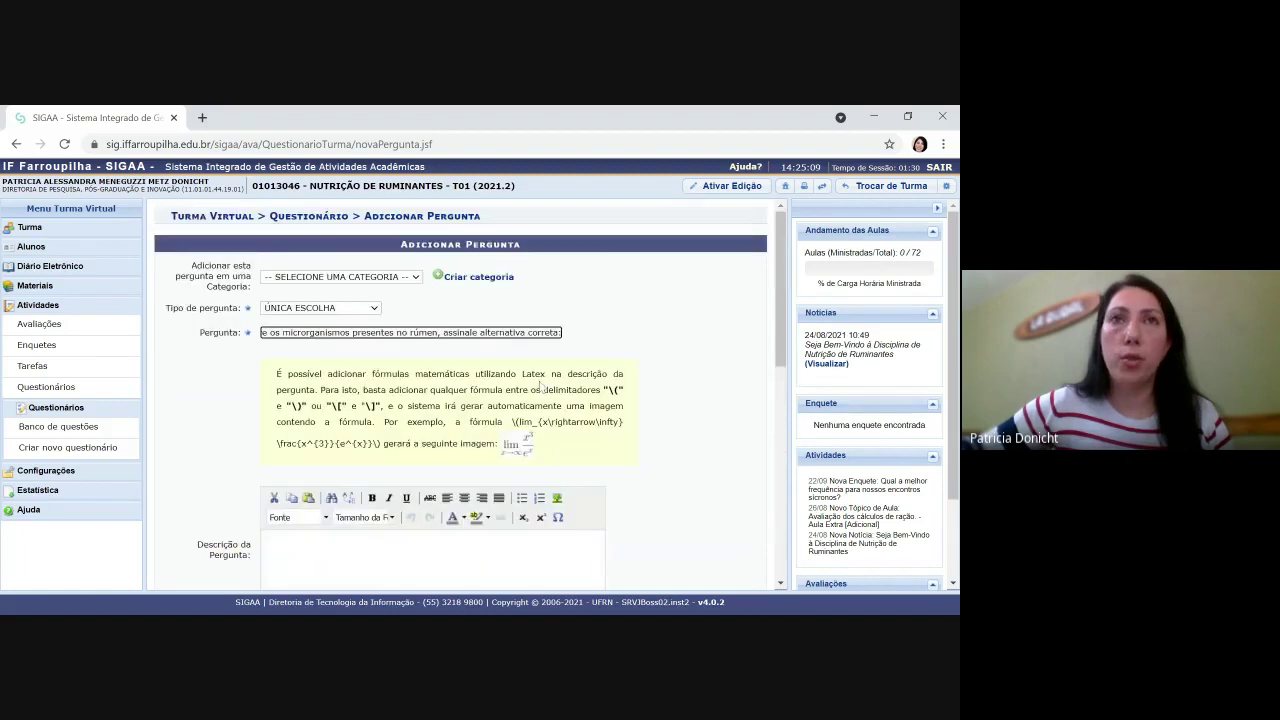
Add the first alternative, the copied text beginning "A bactérias são microrganismos móveis mais diversa no ambiente ruminal".
scroll(535, 362, down, 5)
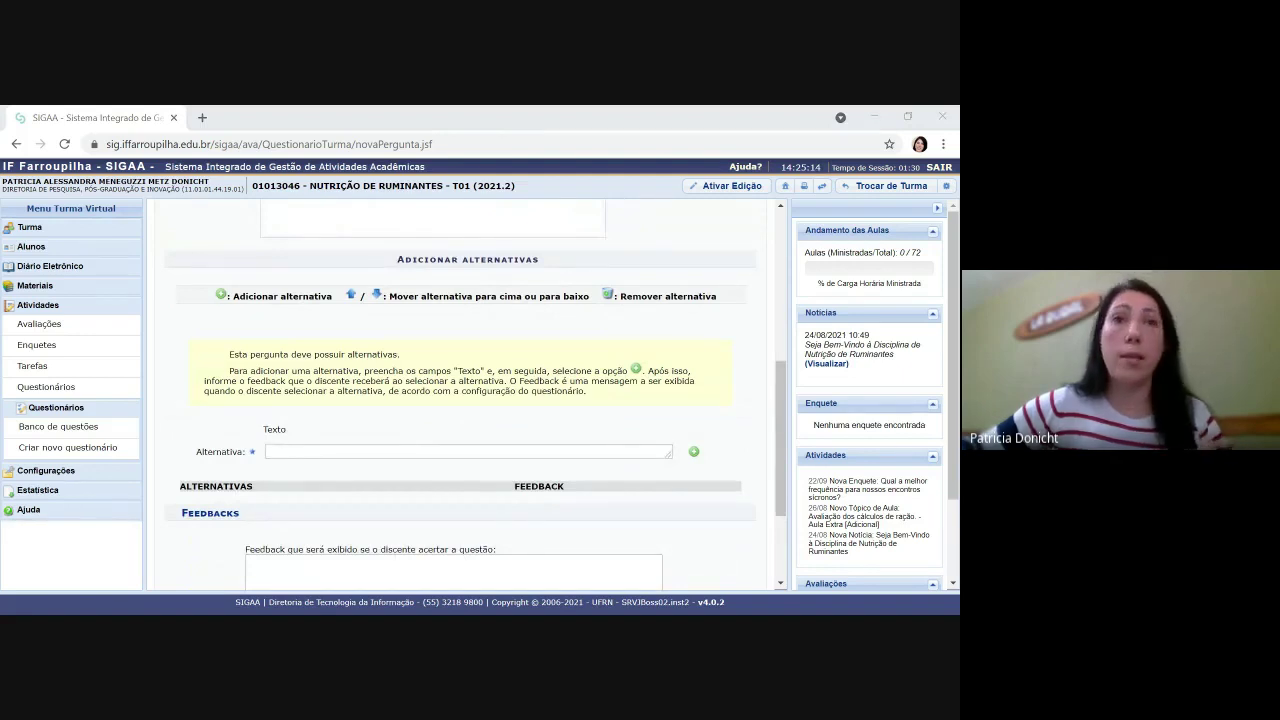
click(468, 451)
key(ctrl+v)
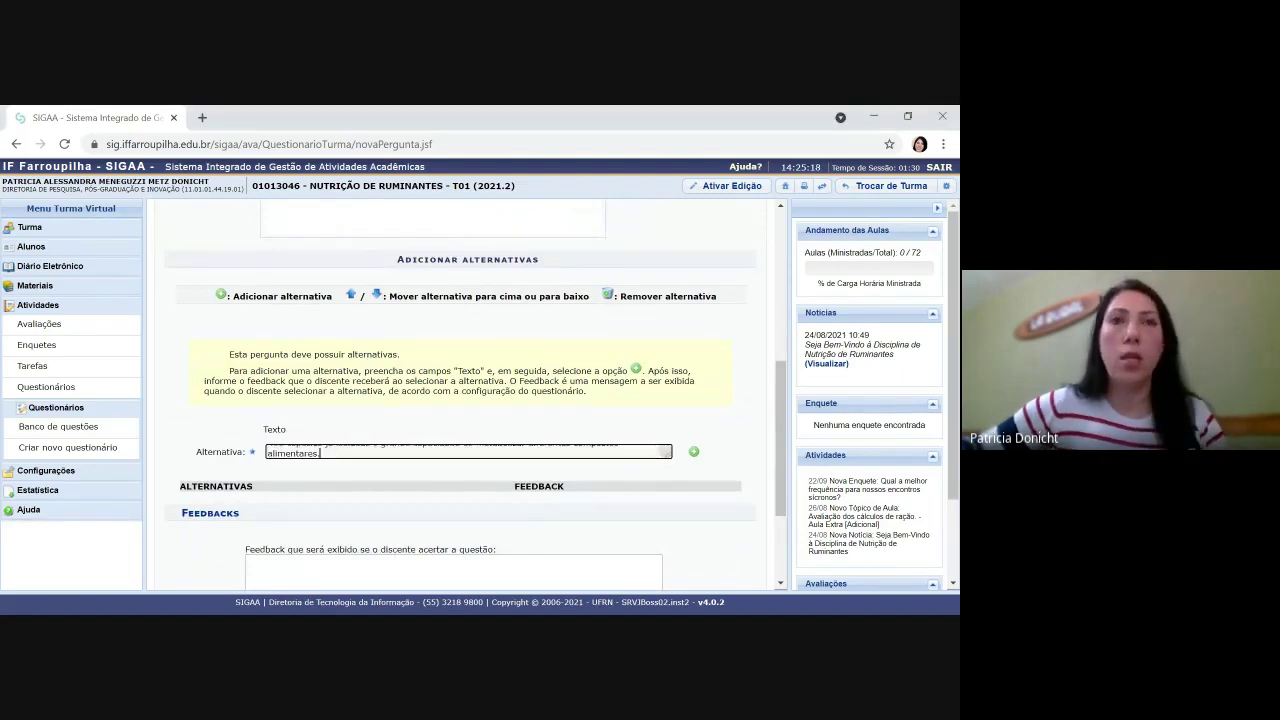
click(692, 454)
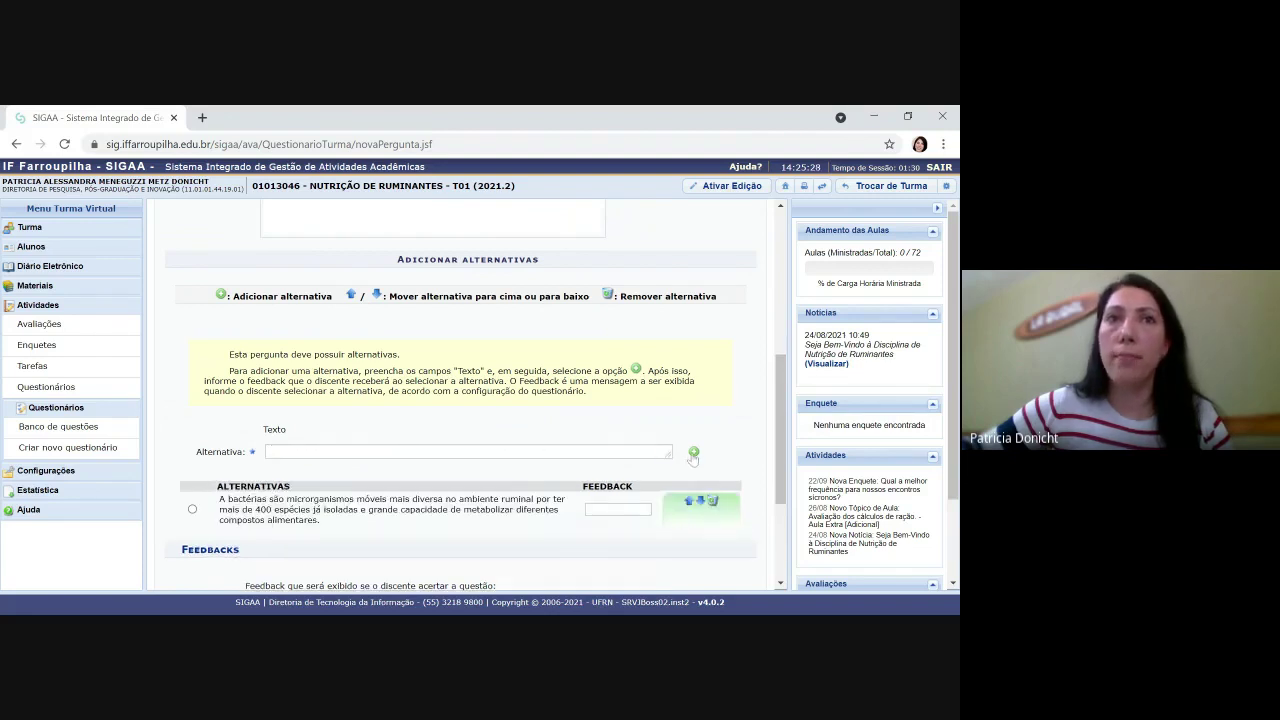
scroll(443, 472, up, 3)
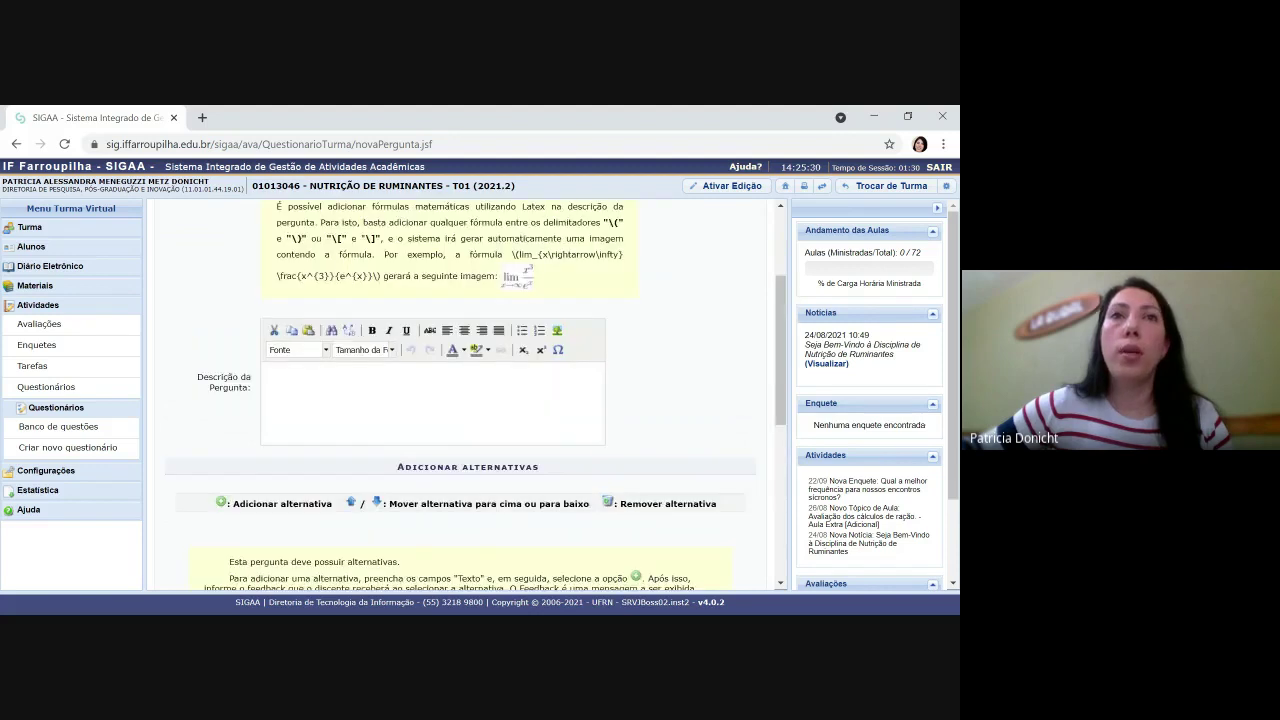
scroll(309, 345, up, 3)
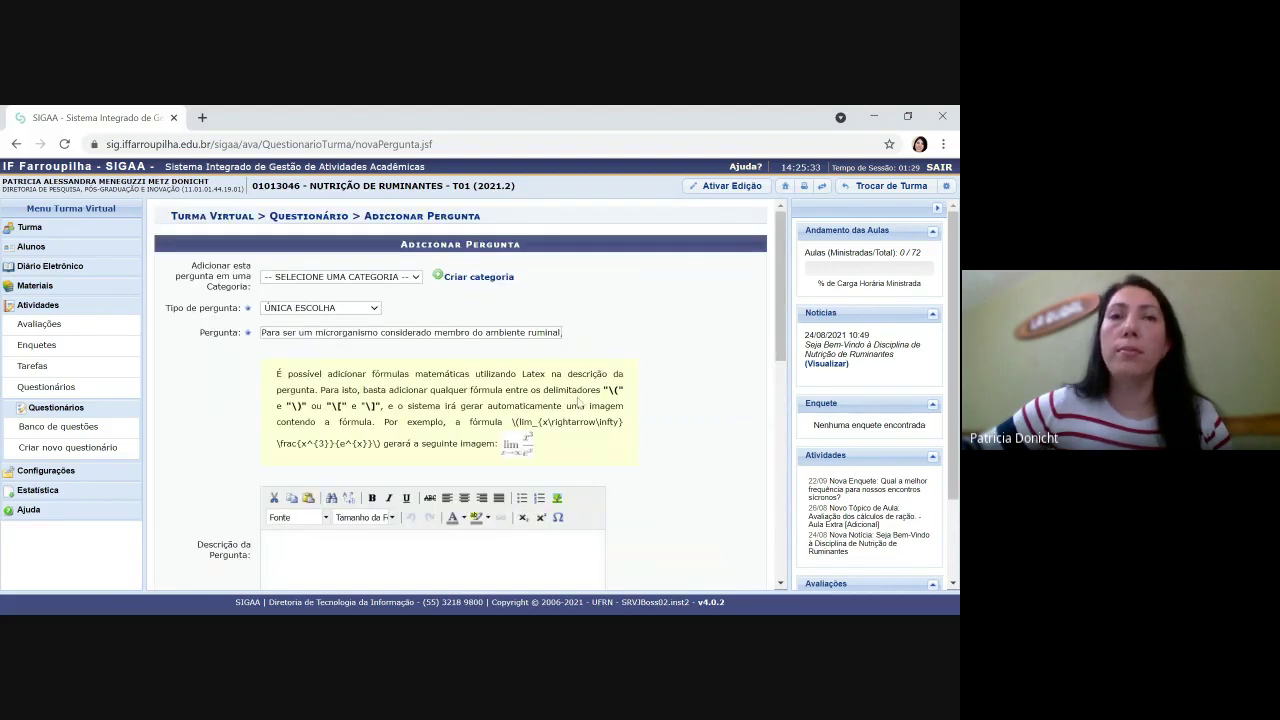
scroll(581, 402, down, 3)
scroll(570, 405, down, 3)
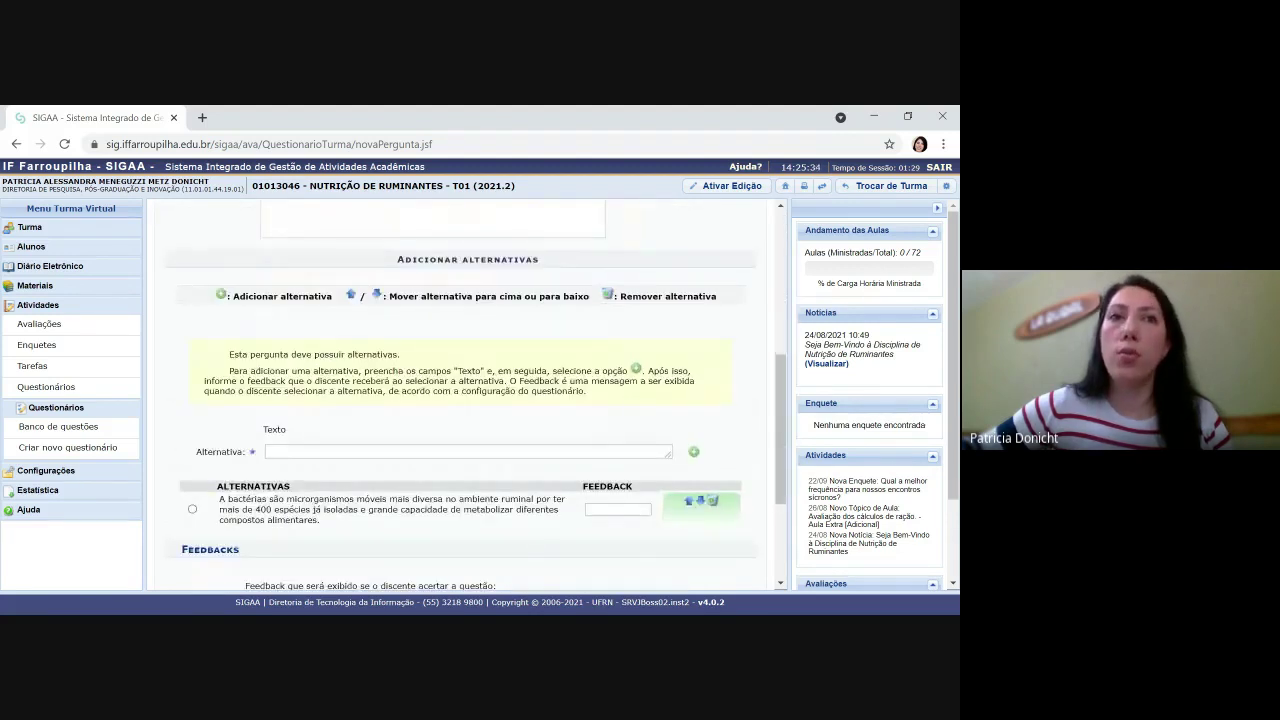
scroll(357, 465, up, 4)
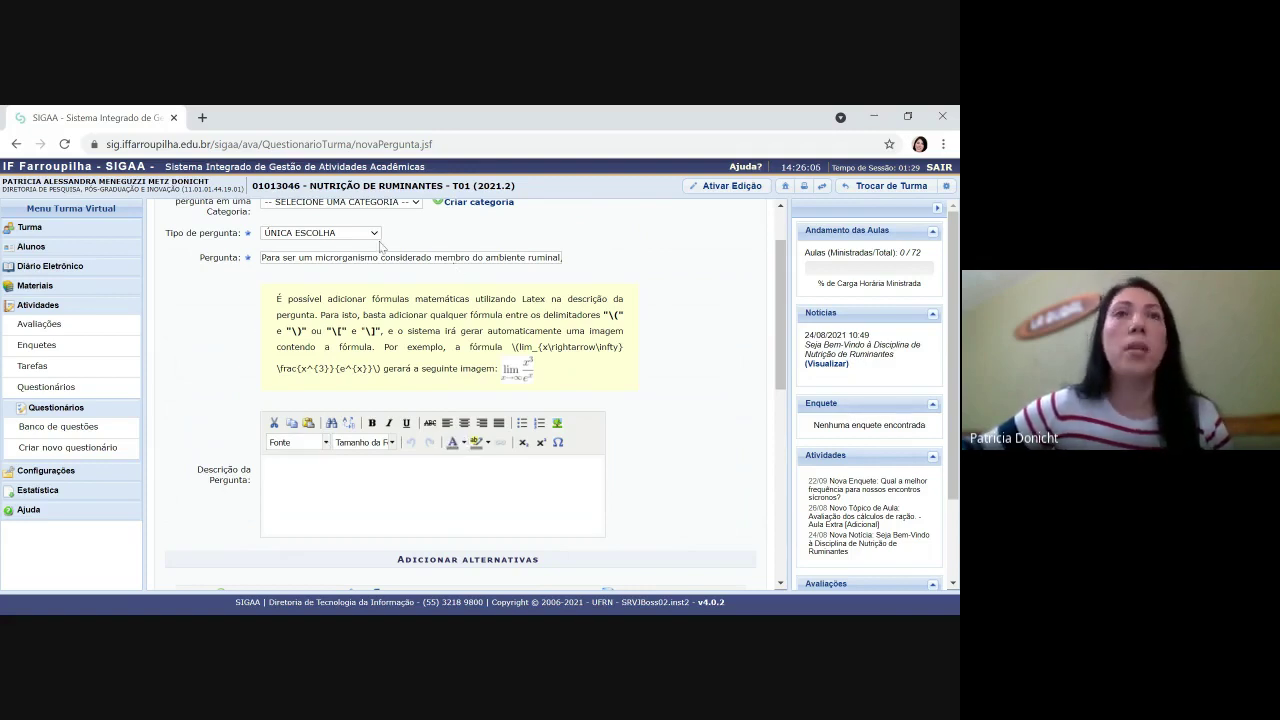
scroll(466, 390, down, 3)
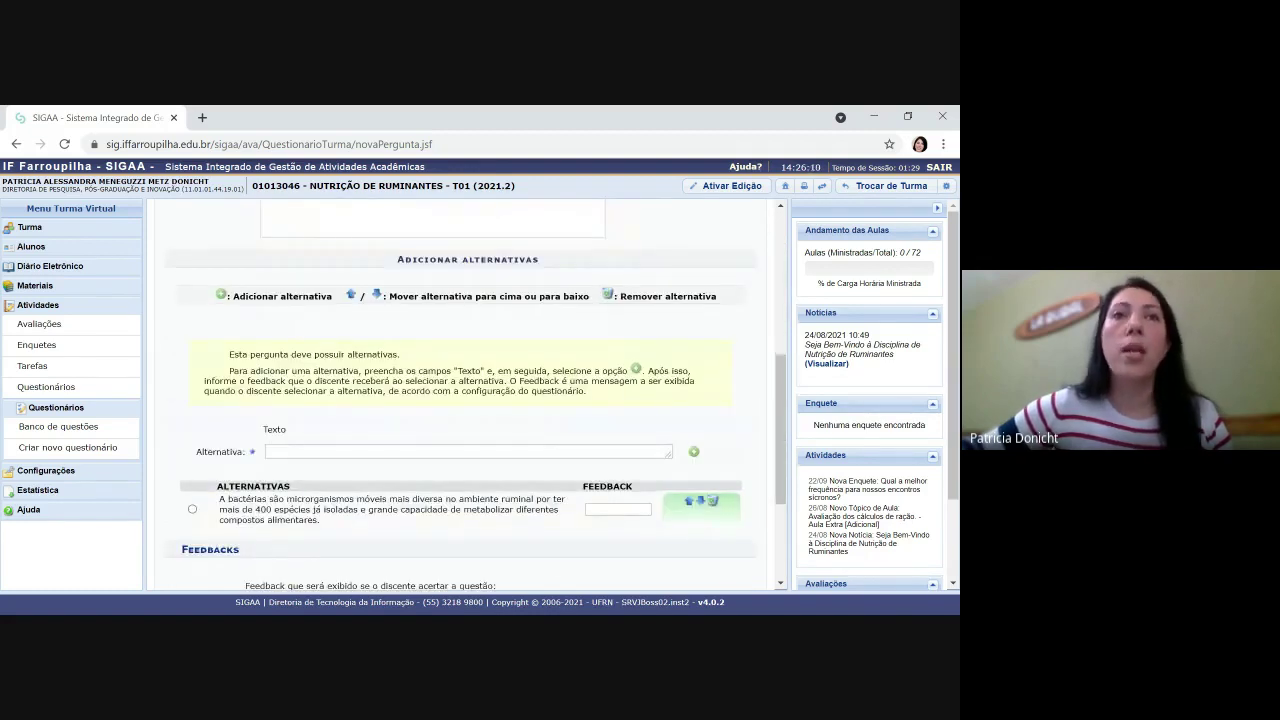
Add a second alternative from the copied text beginning "As bactérias metanogênicas são importantes para a saúde ruminal", removing the extra characters before it.
key(alt+Tab)
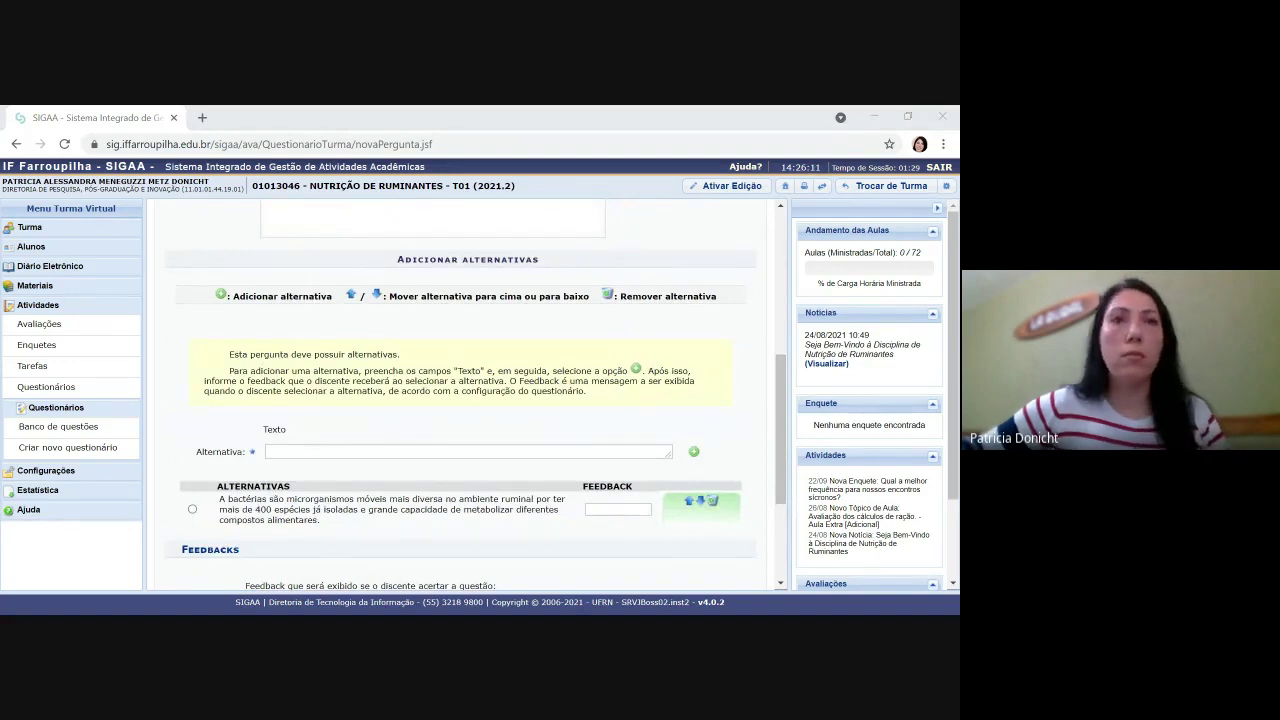
click(310, 452)
key(ctrl+v)
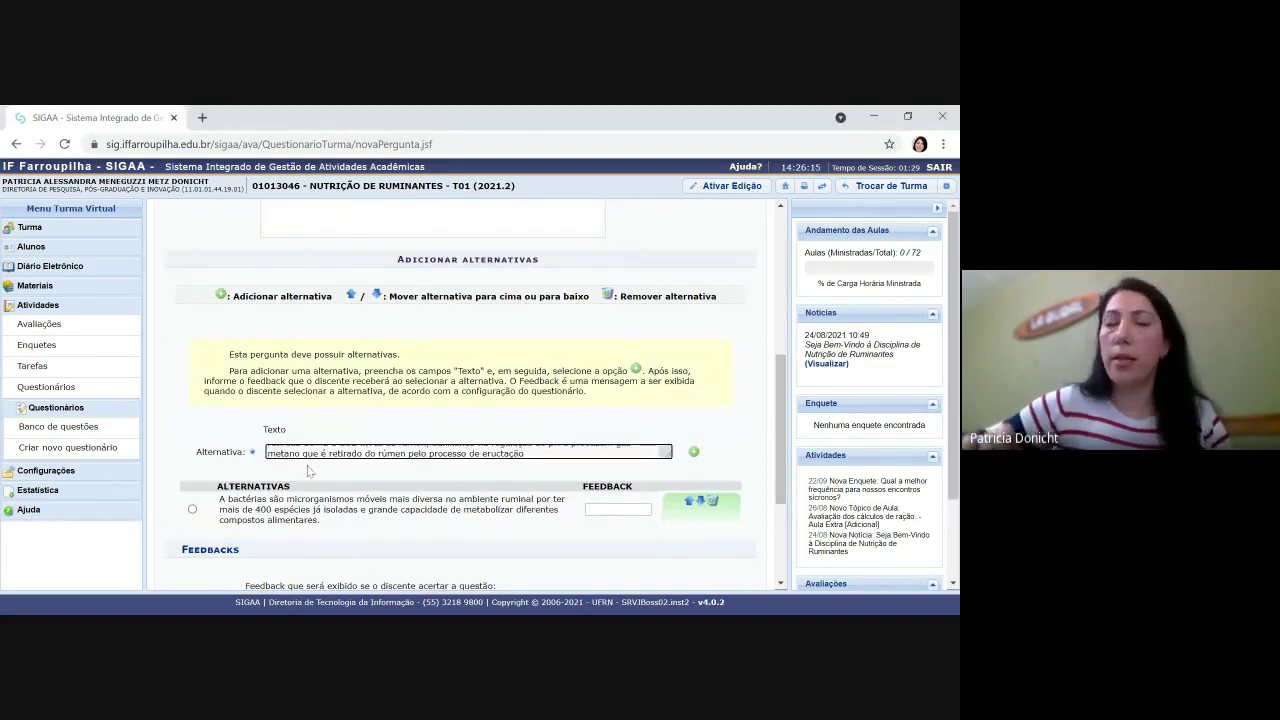
key(Up)
key(Up)
key(Delete)
key(Delete)
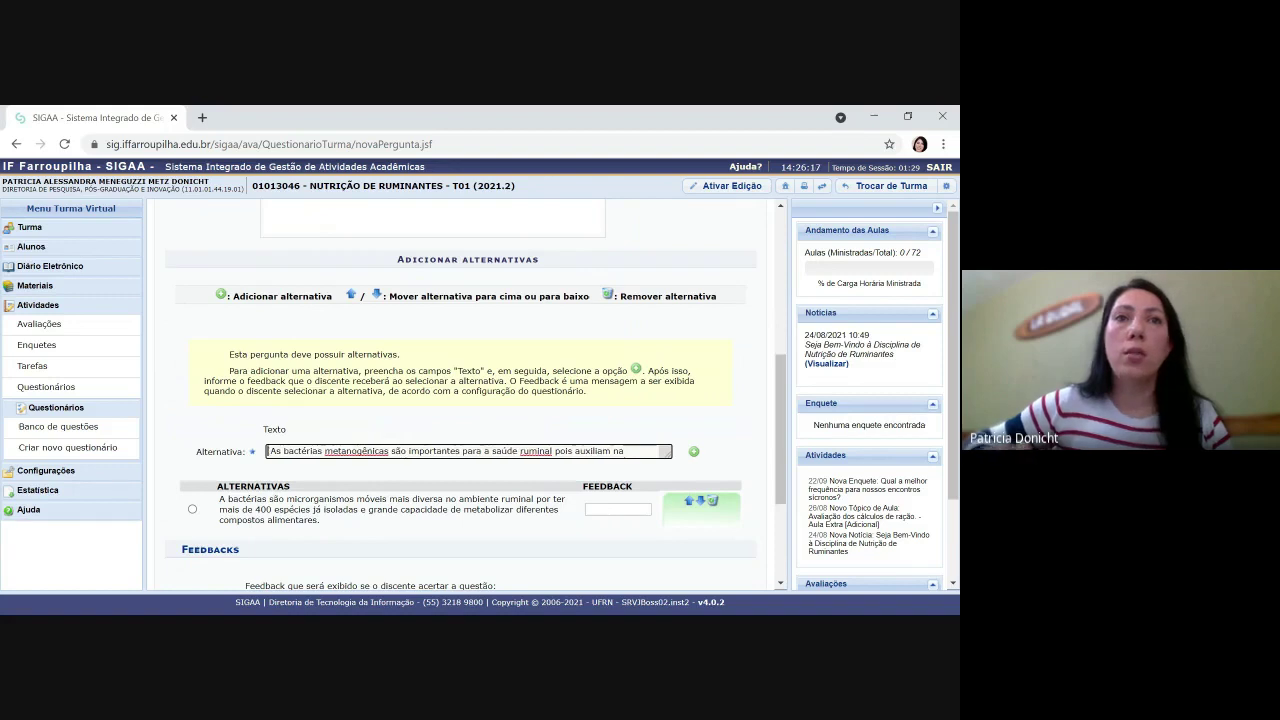
click(692, 452)
Add a third alternative from the copied text beginning "Os protozoários são microrganismos móveis que possuem quimiotactismo".
scroll(645, 432, down, 3)
scroll(640, 425, down, 1)
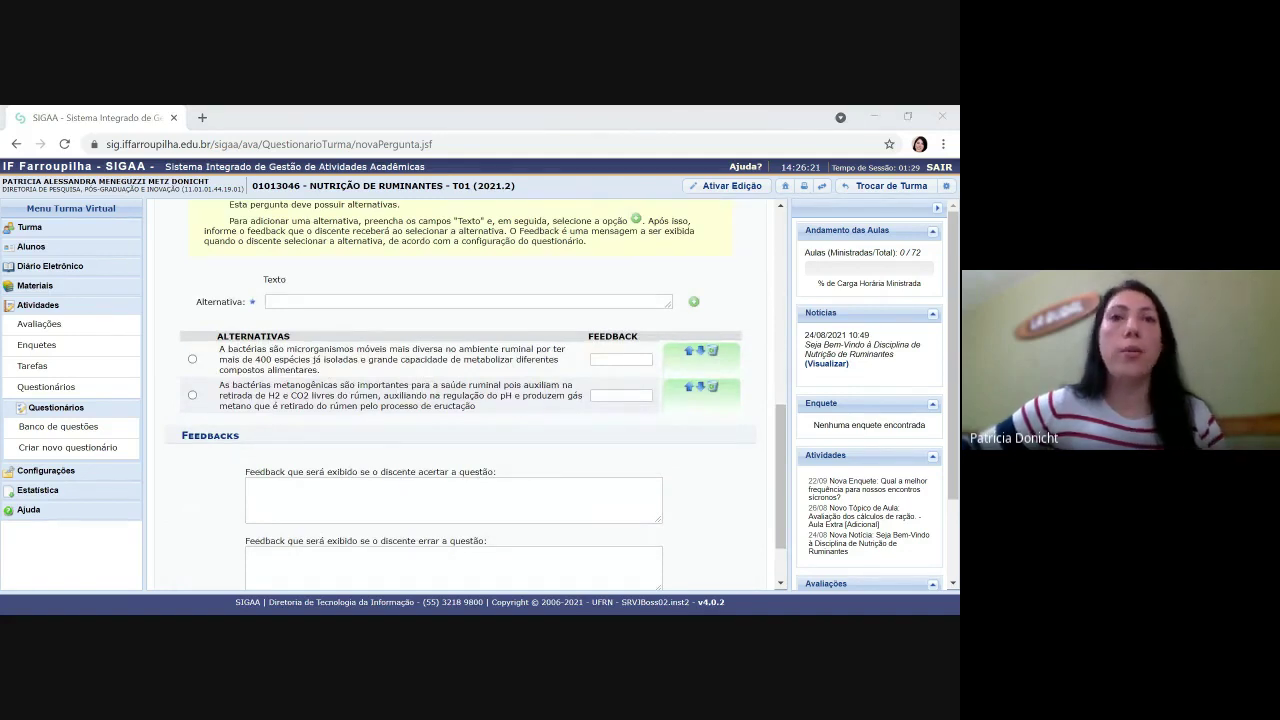
click(340, 500)
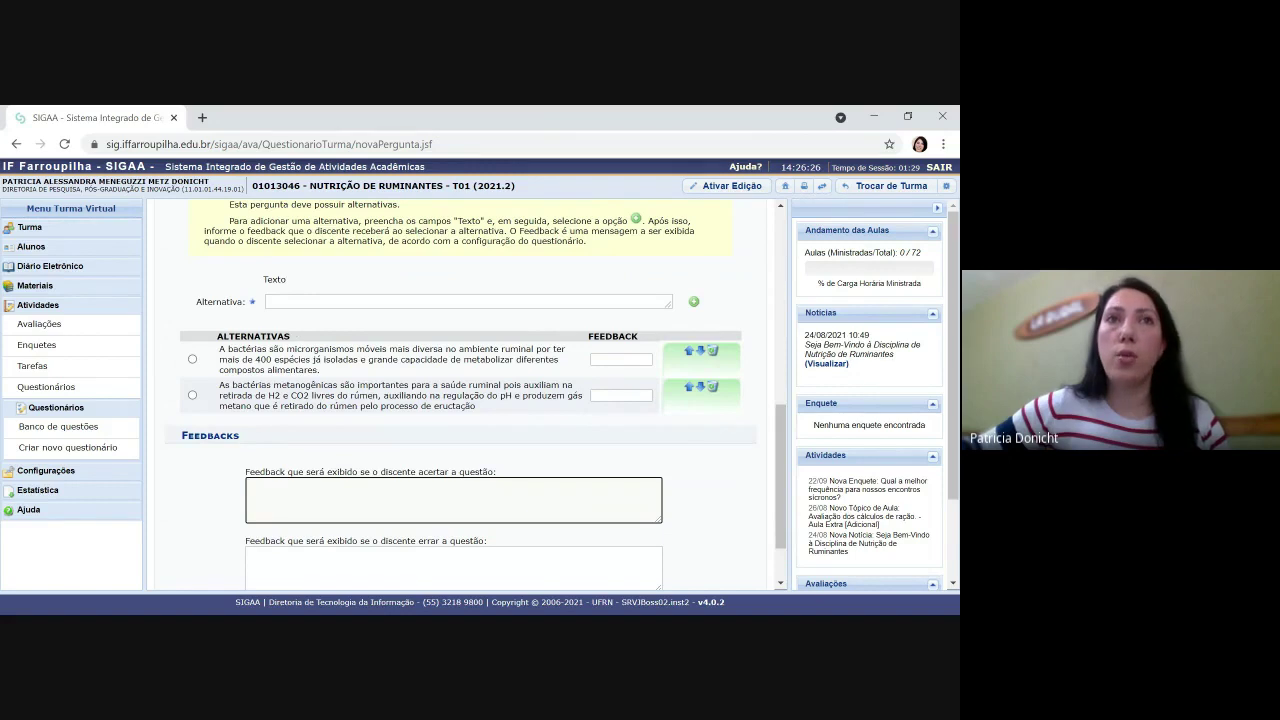
click(310, 302)
key(ctrl+v)
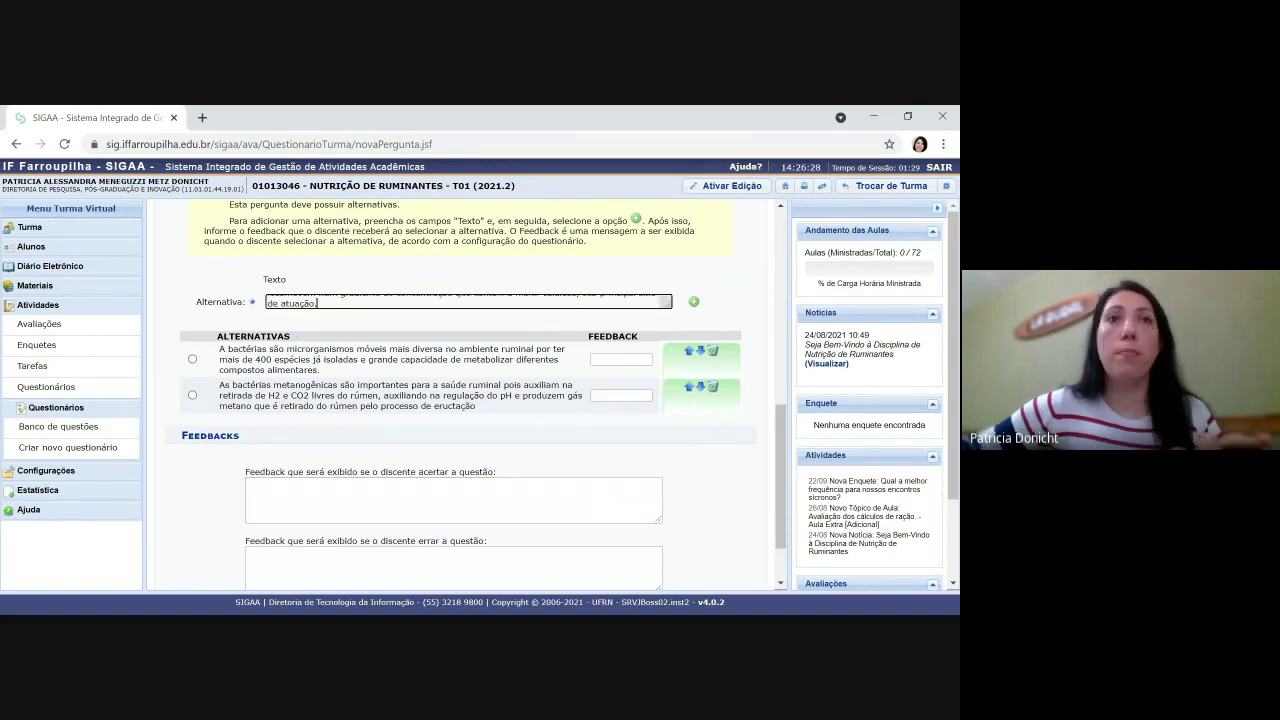
click(693, 303)
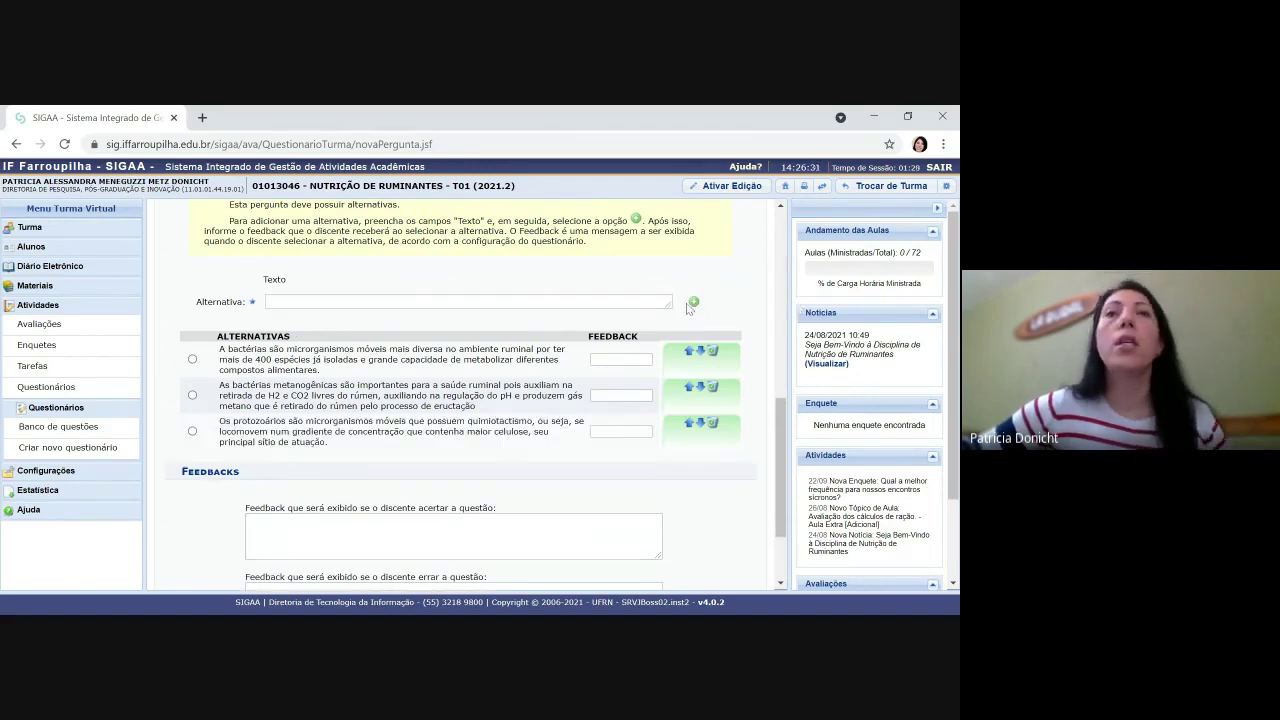
Mark the second alternative, about the bactérias metanogênicas, as the question's correct answer.
click(192, 396)
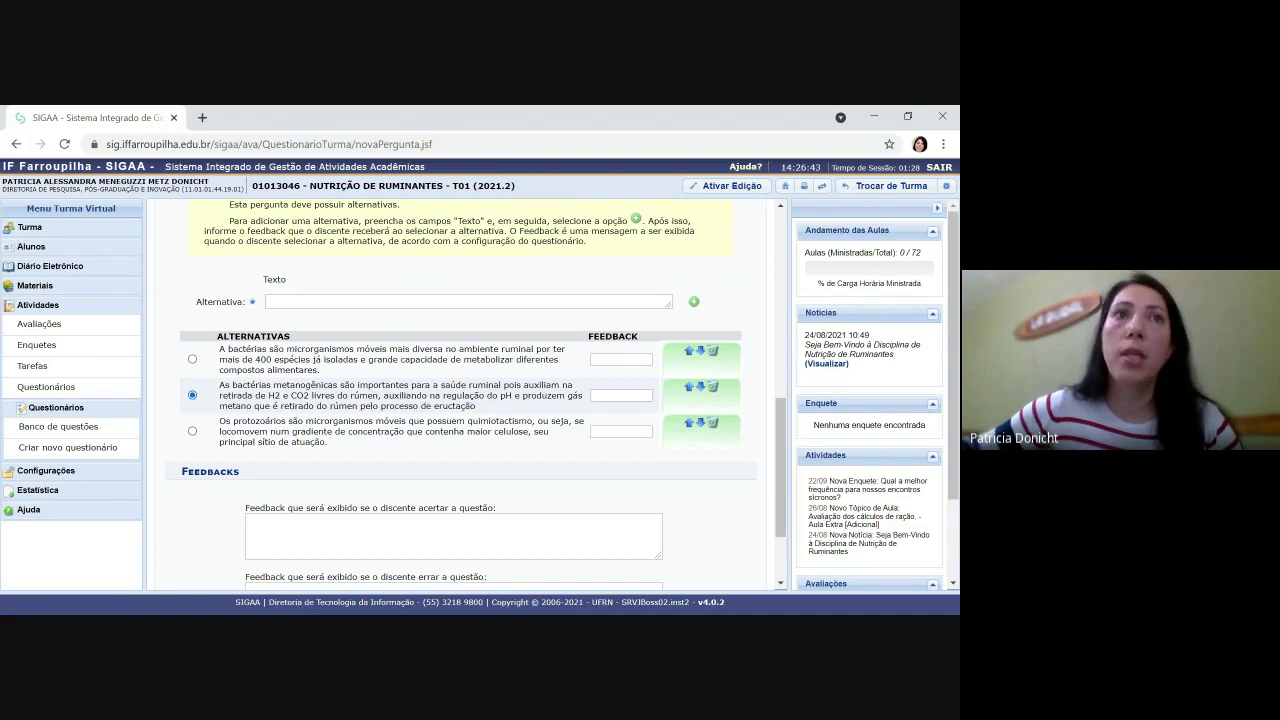
scroll(460, 400, up, 7)
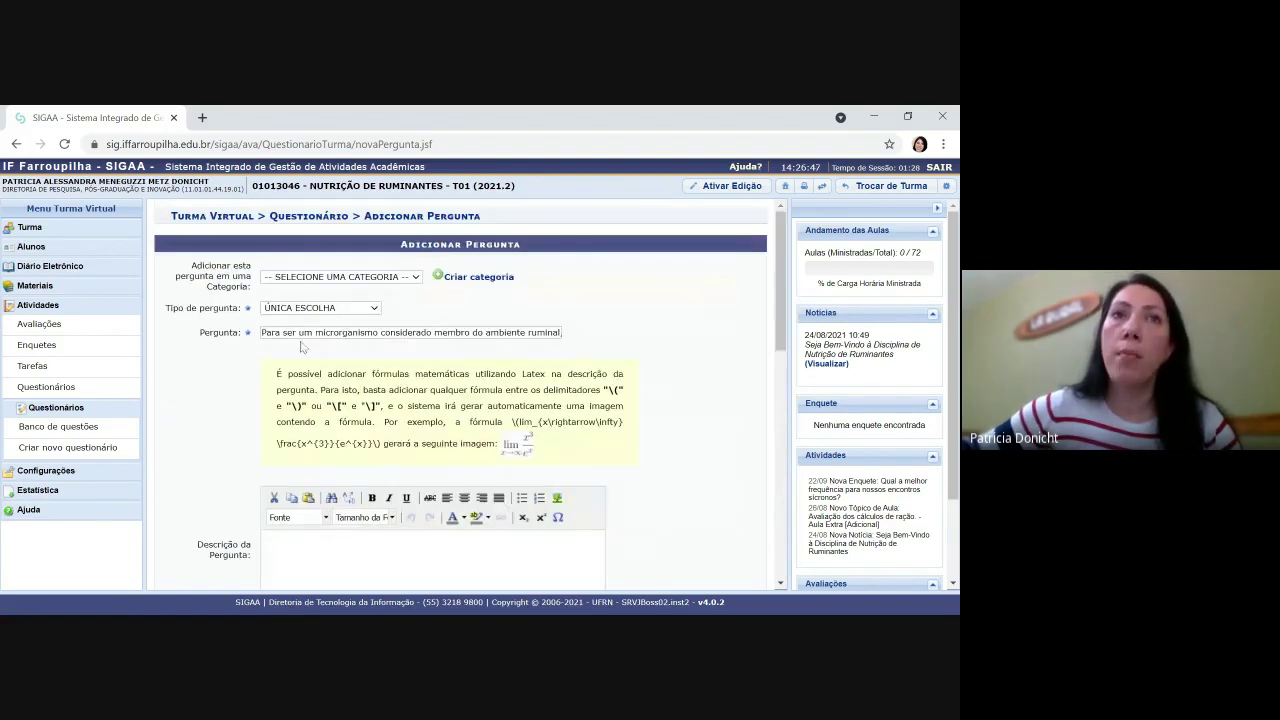
scroll(345, 325, down, 7)
scroll(193, 360, down, 3)
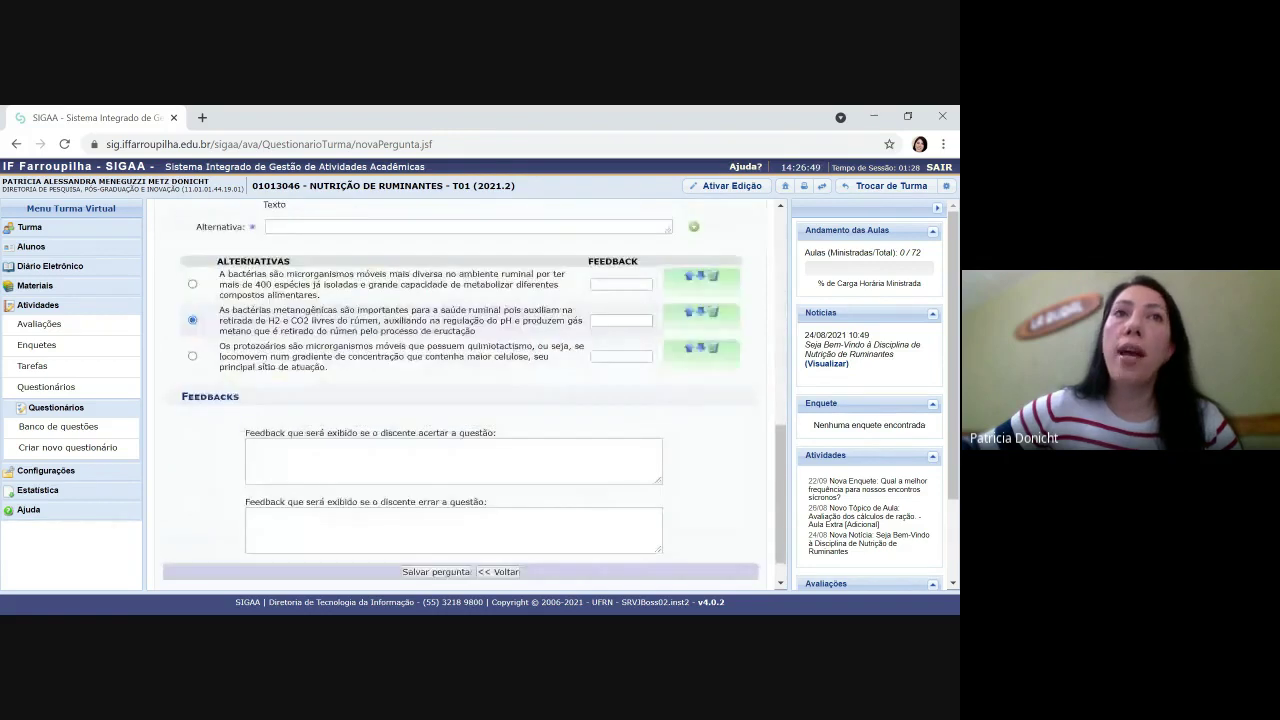
click(192, 357)
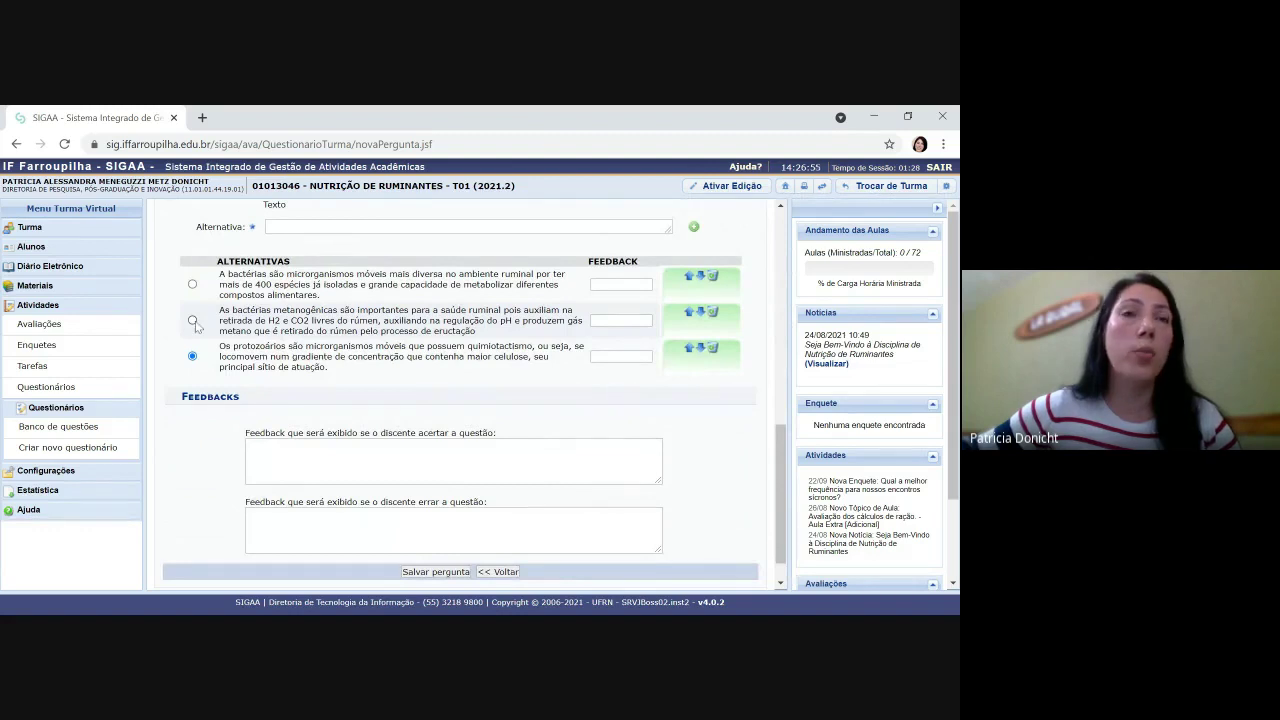
click(192, 320)
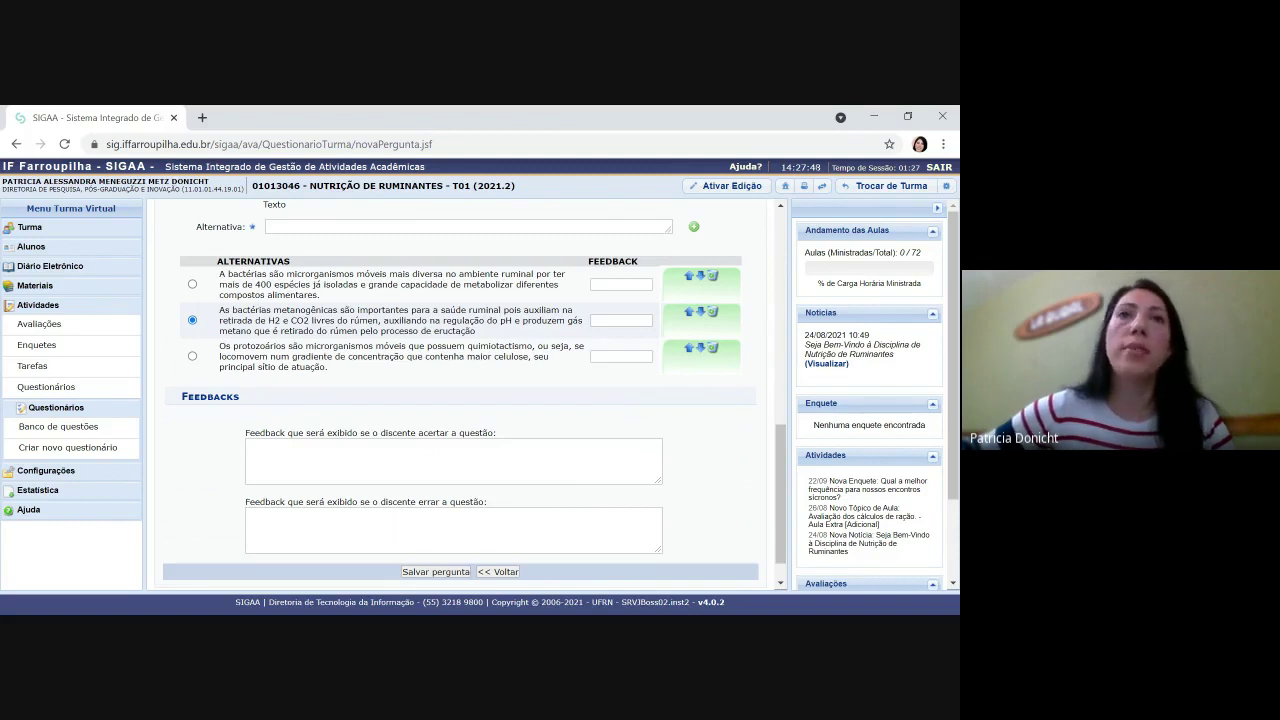
scroll(470, 400, up, 3)
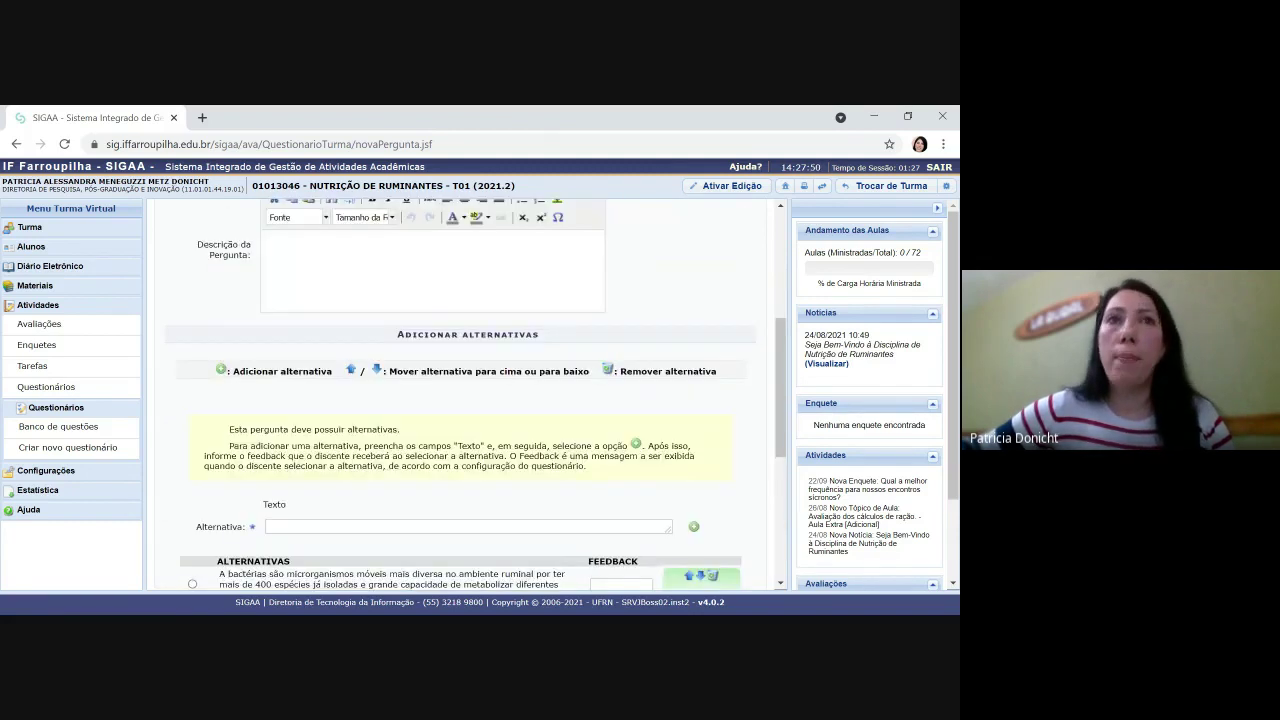
scroll(305, 342, up, 3)
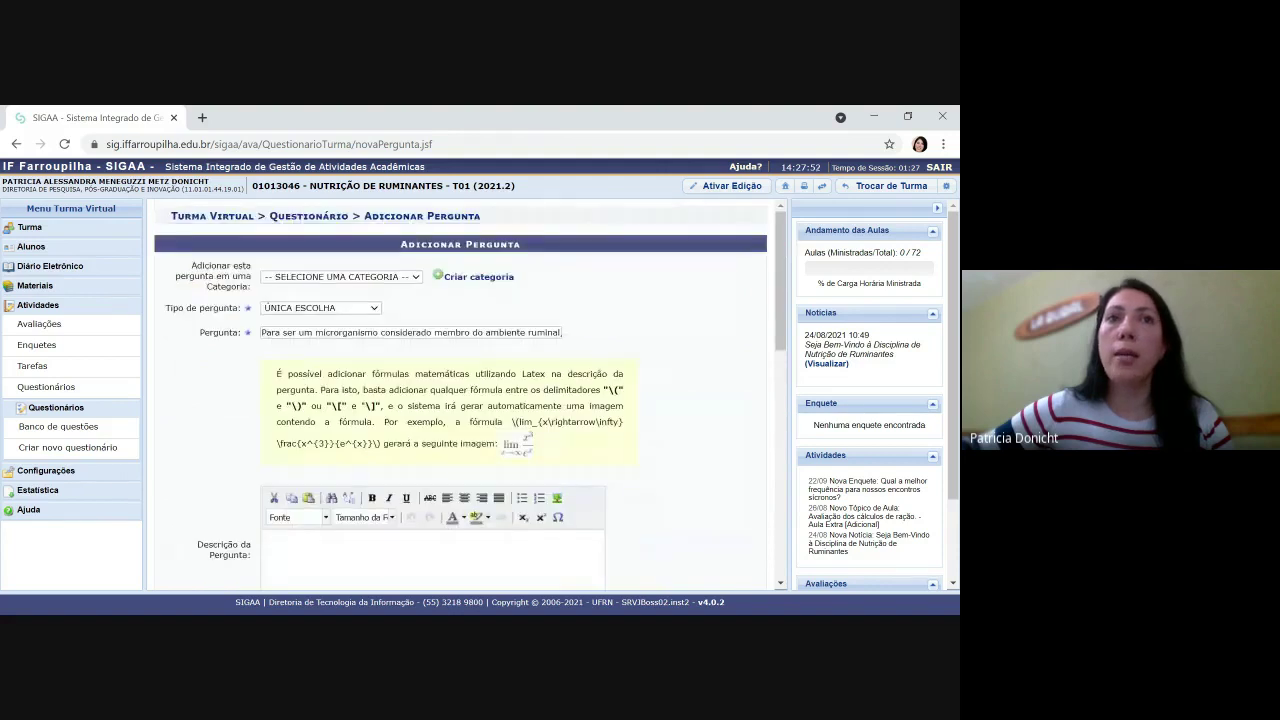
scroll(305, 342, down, 3)
scroll(305, 342, down, 2)
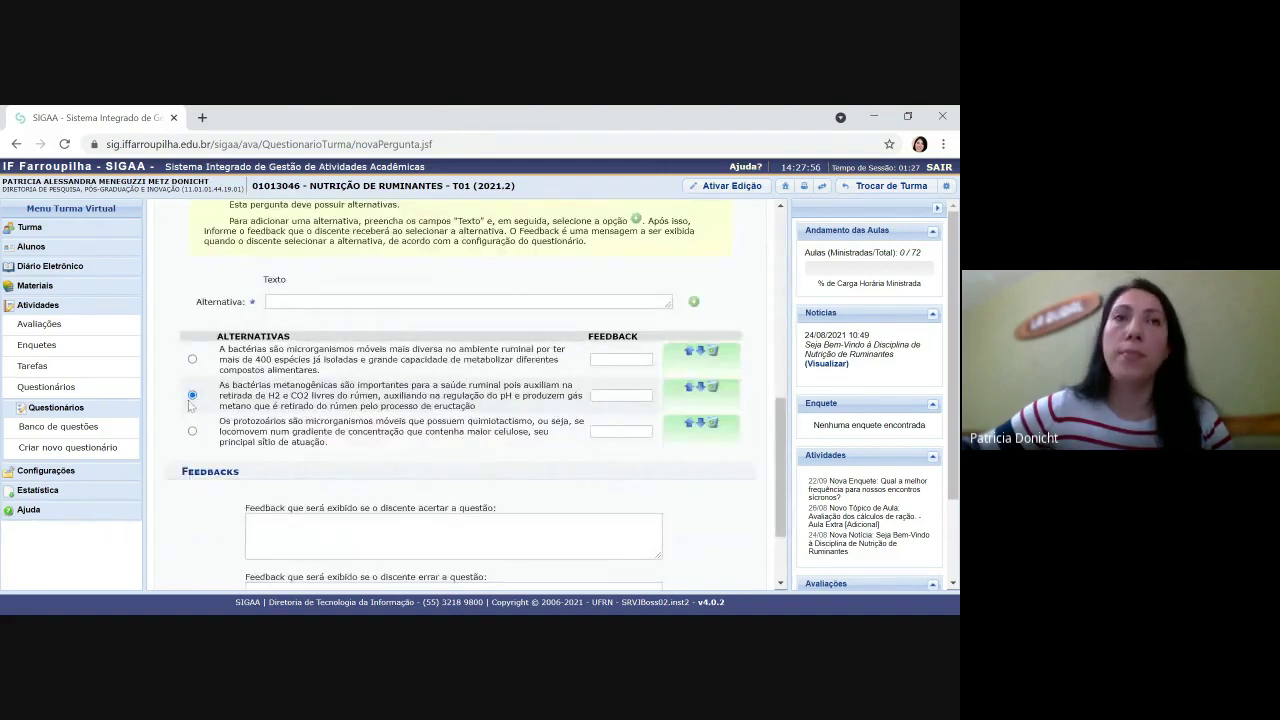
scroll(481, 455, down, 1)
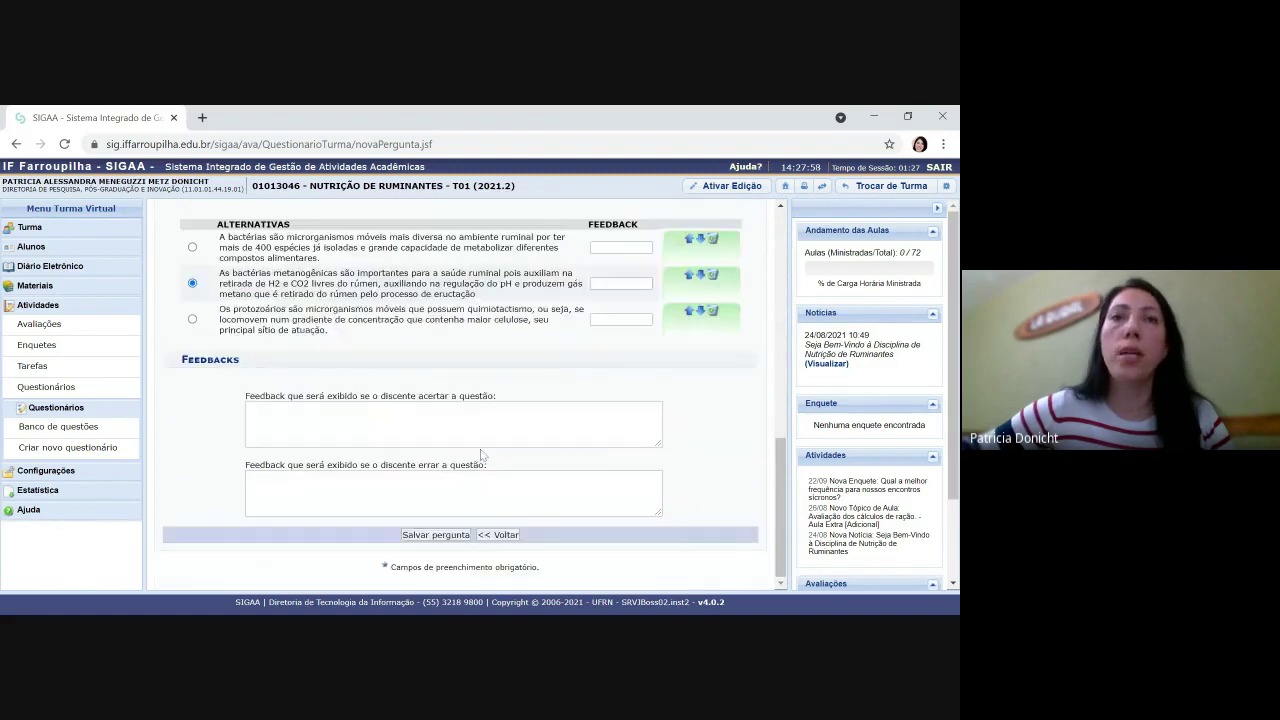
Save the single-choice question about ruminal microorganisms to the questionnaire.
click(435, 535)
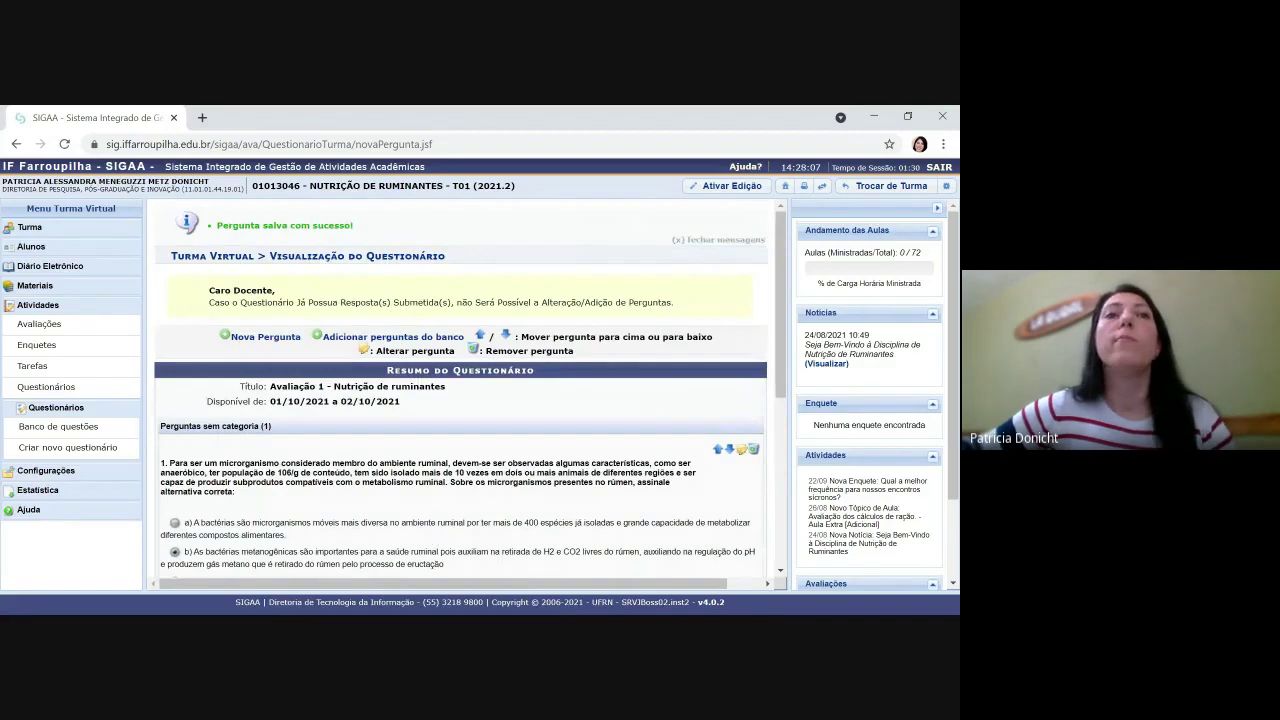
scroll(470, 389, down, 1)
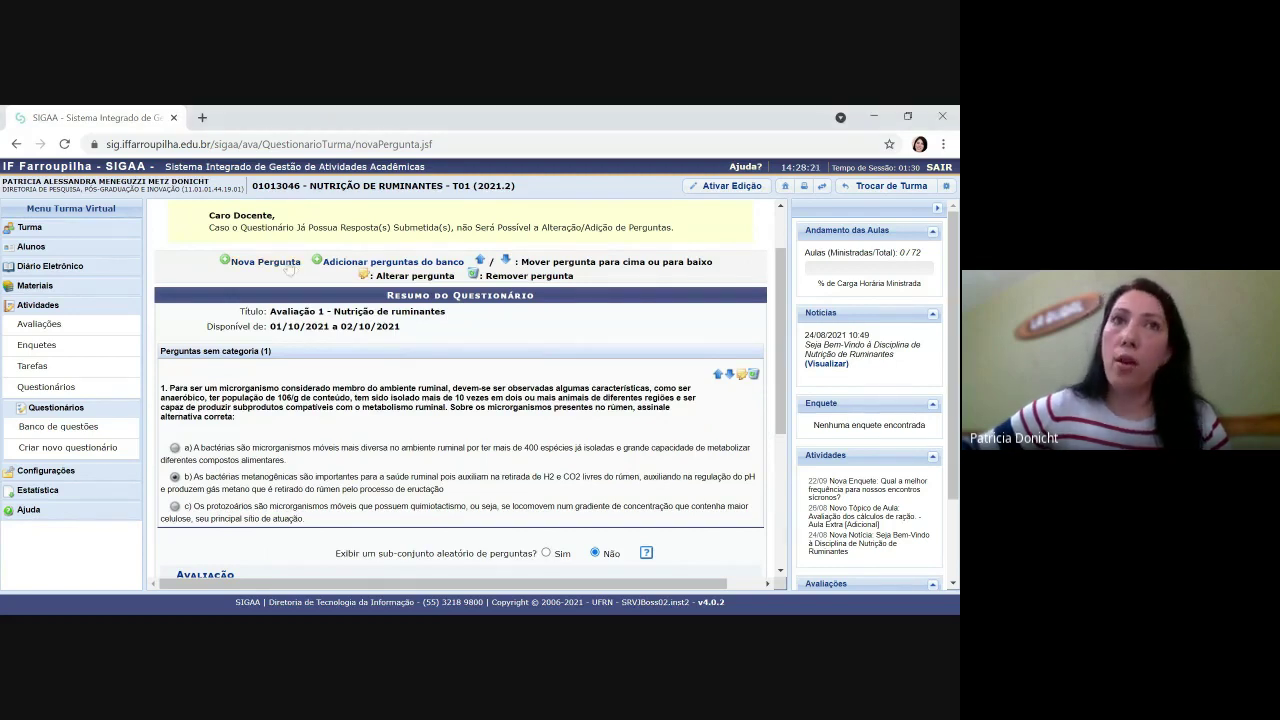
Add a new question of type ÚNICA ESCOLHA with the text "Sobre o processo de fermentação ruminal, analise as afirmativas abaixo:".
click(286, 266)
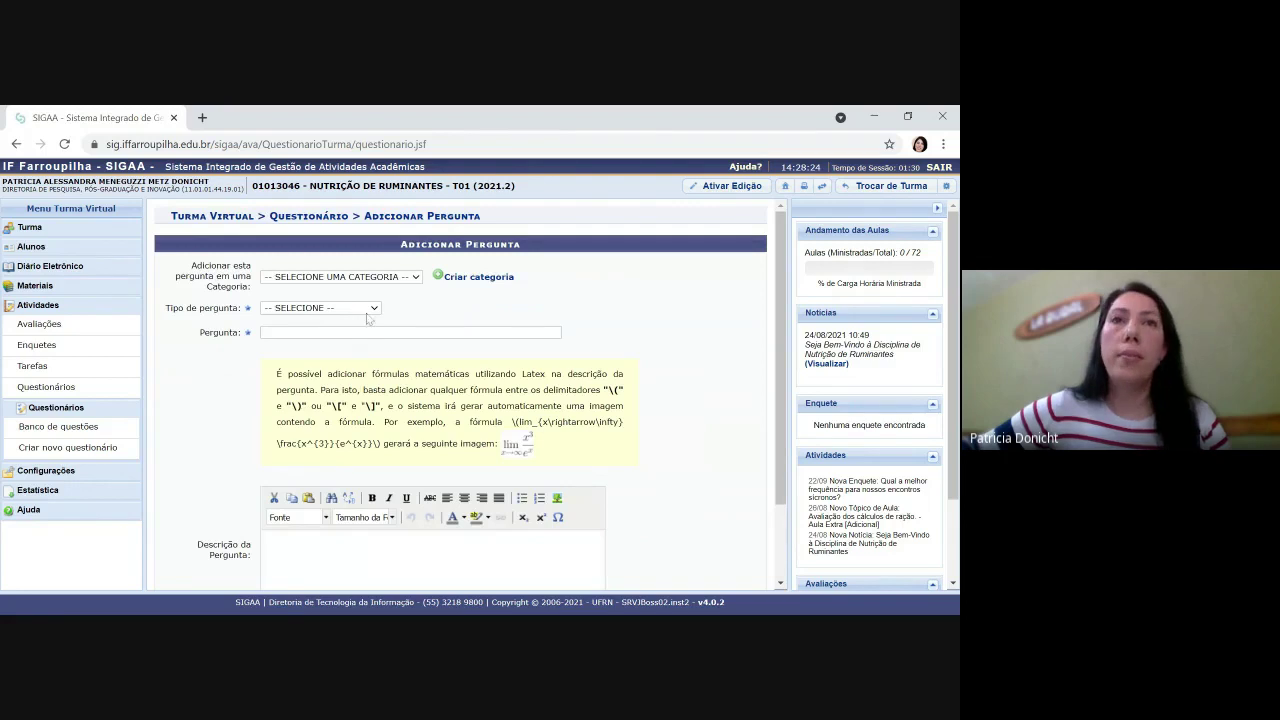
click(368, 311)
click(401, 325)
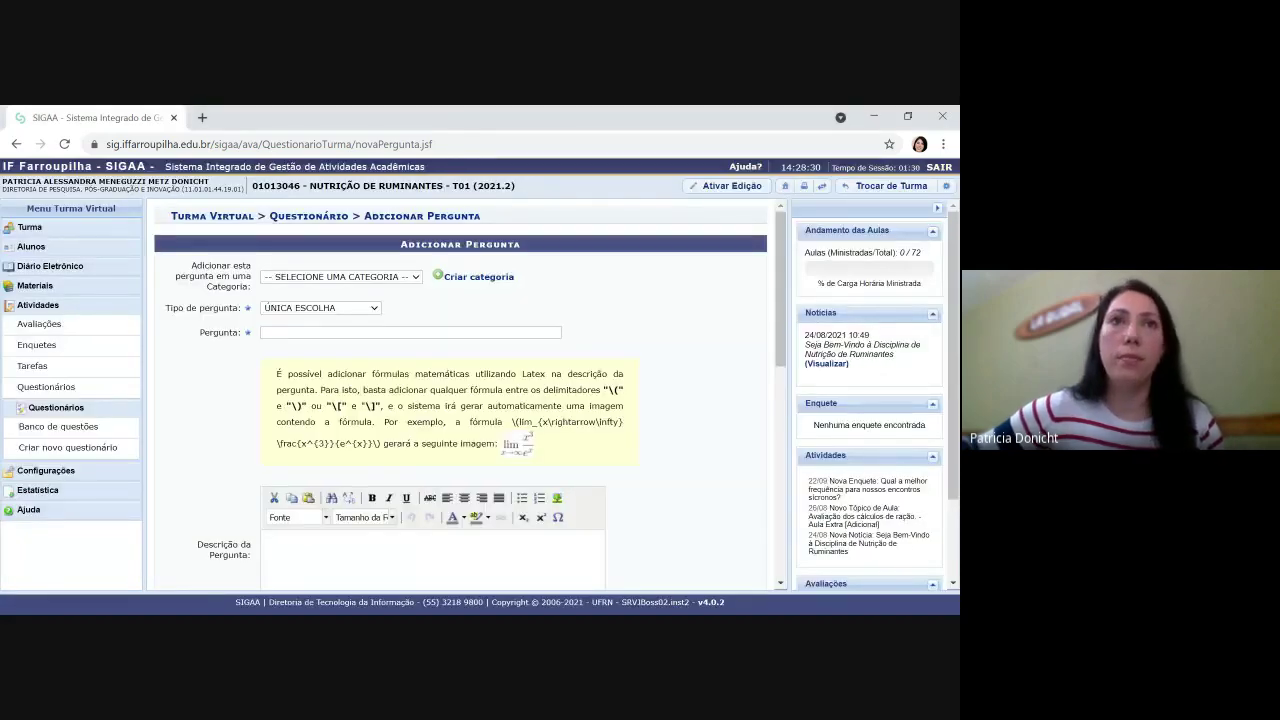
text(Sobre o processo de fermentação ruminal, analise as afirmativas abaixo:)
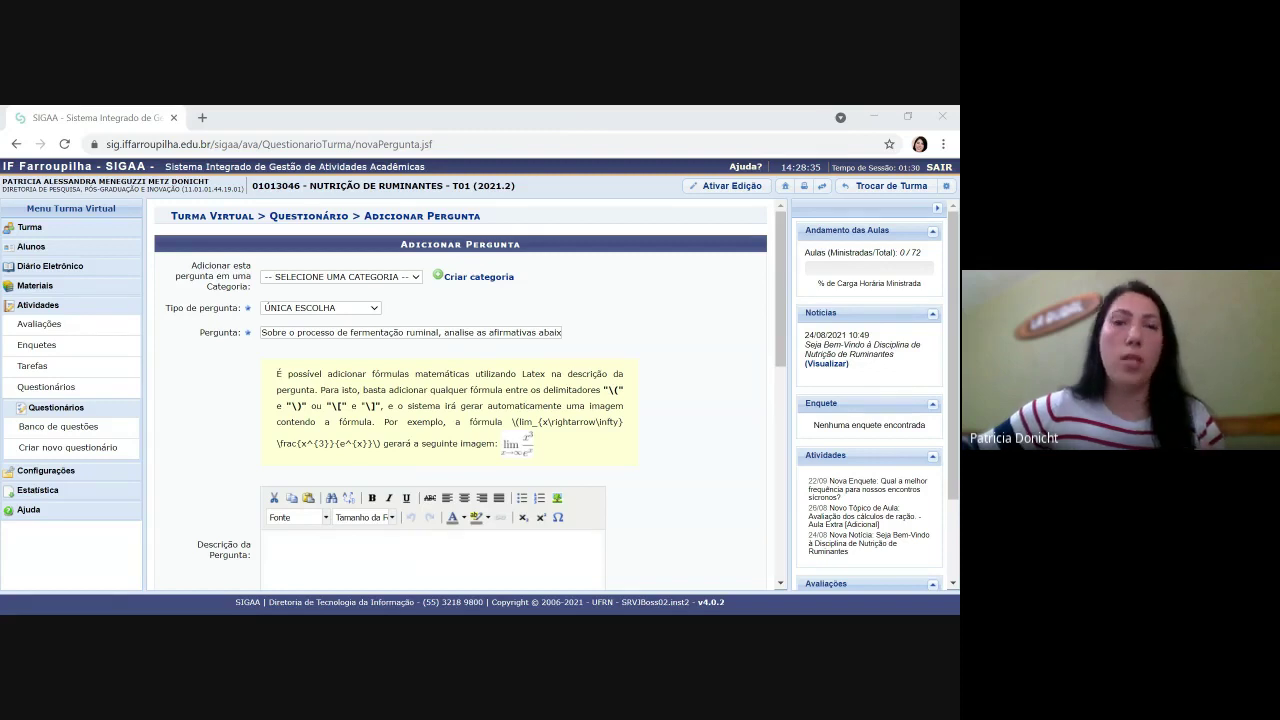
Fill the question's description with the copied statements I to IV, ending "Sobre as afirmativas acima, assinale a alternativa correta:", and check the question text's ending.
click(400, 538)
key(ctrl+v)
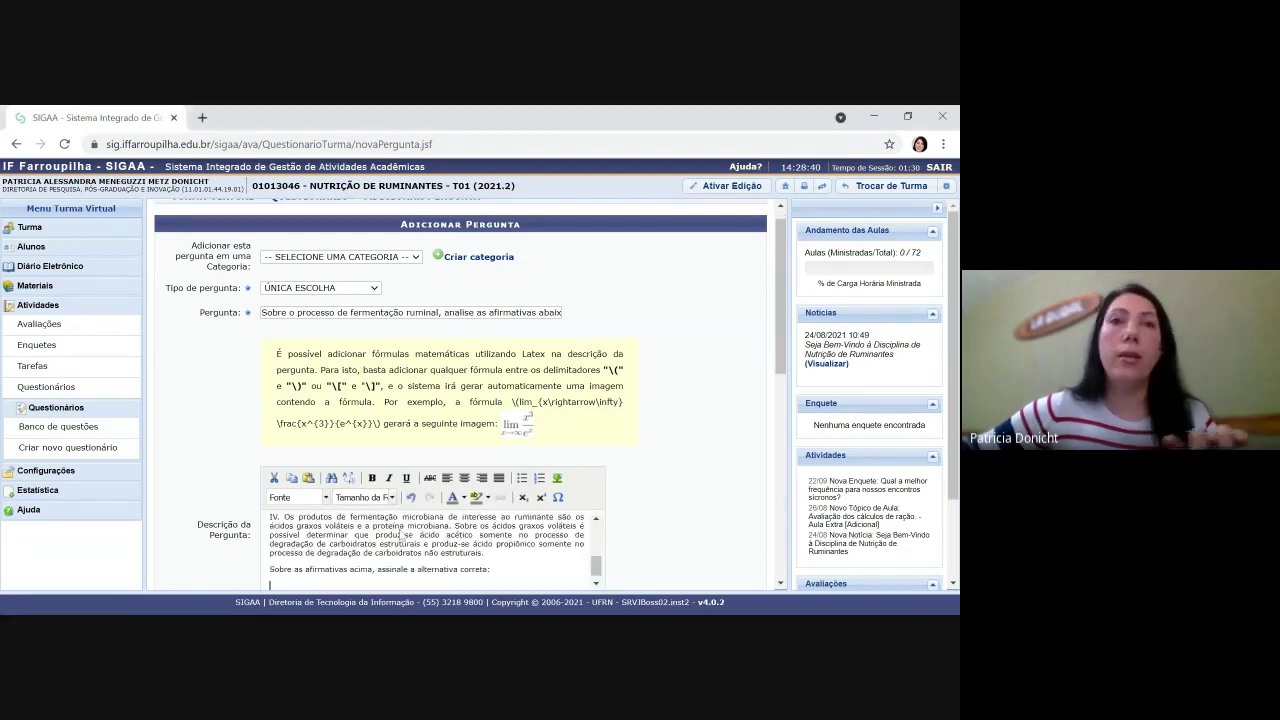
scroll(400, 538, up, 10)
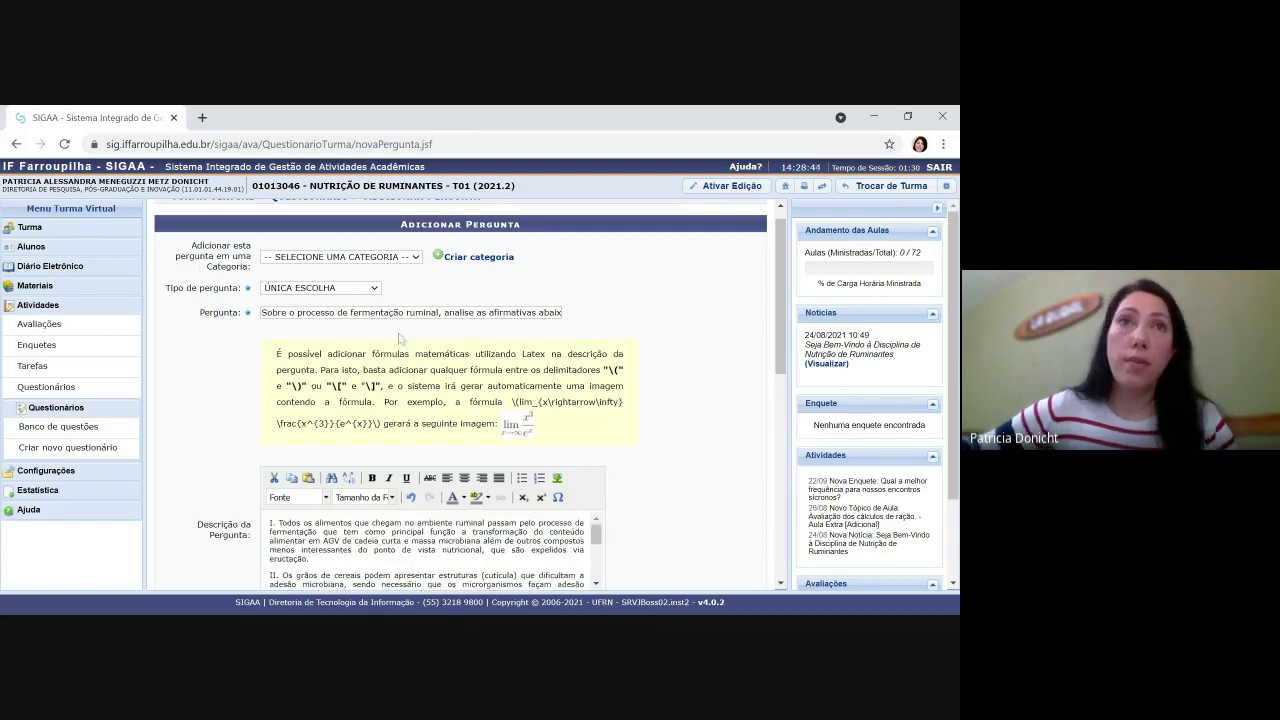
click(403, 312)
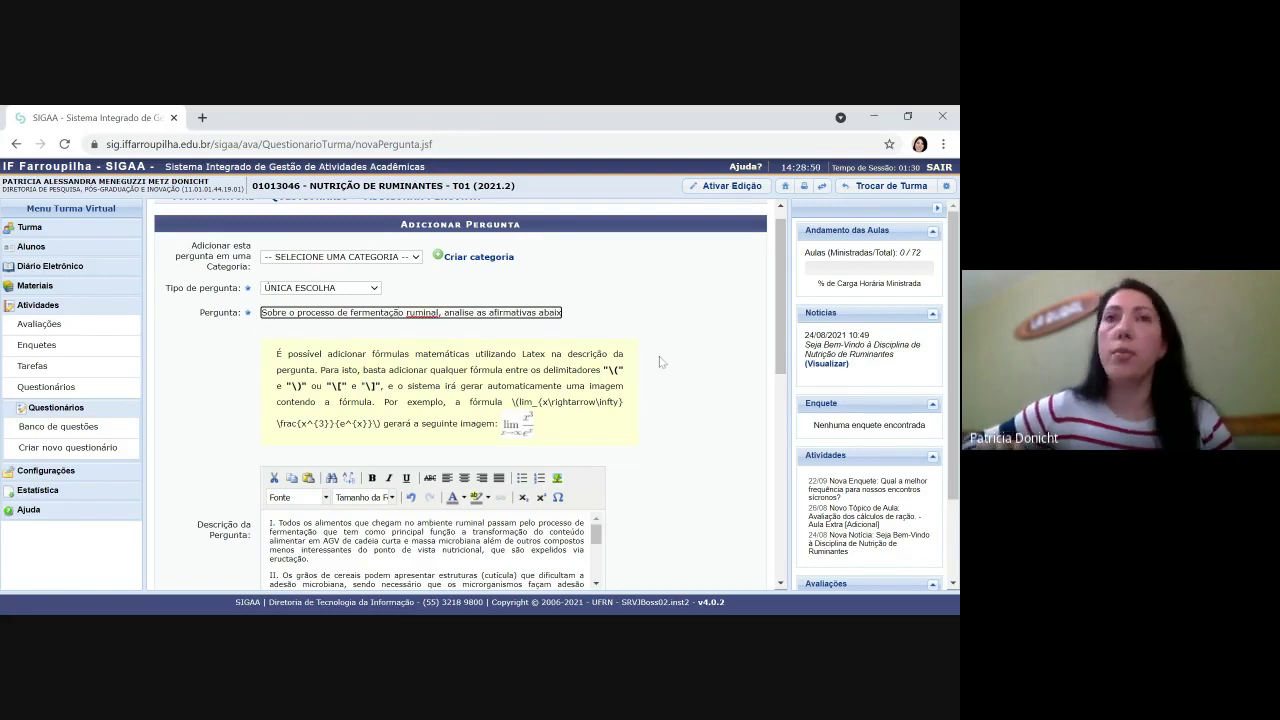
text(o:)
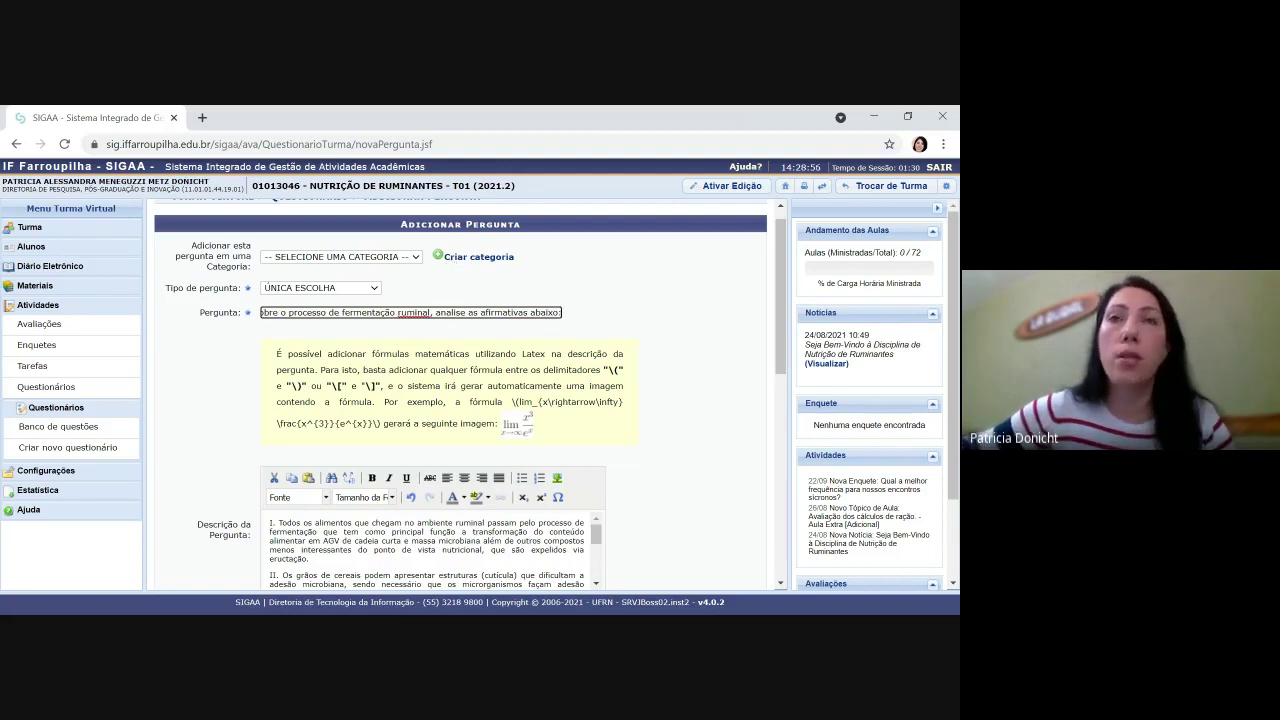
scroll(658, 321, down, 1)
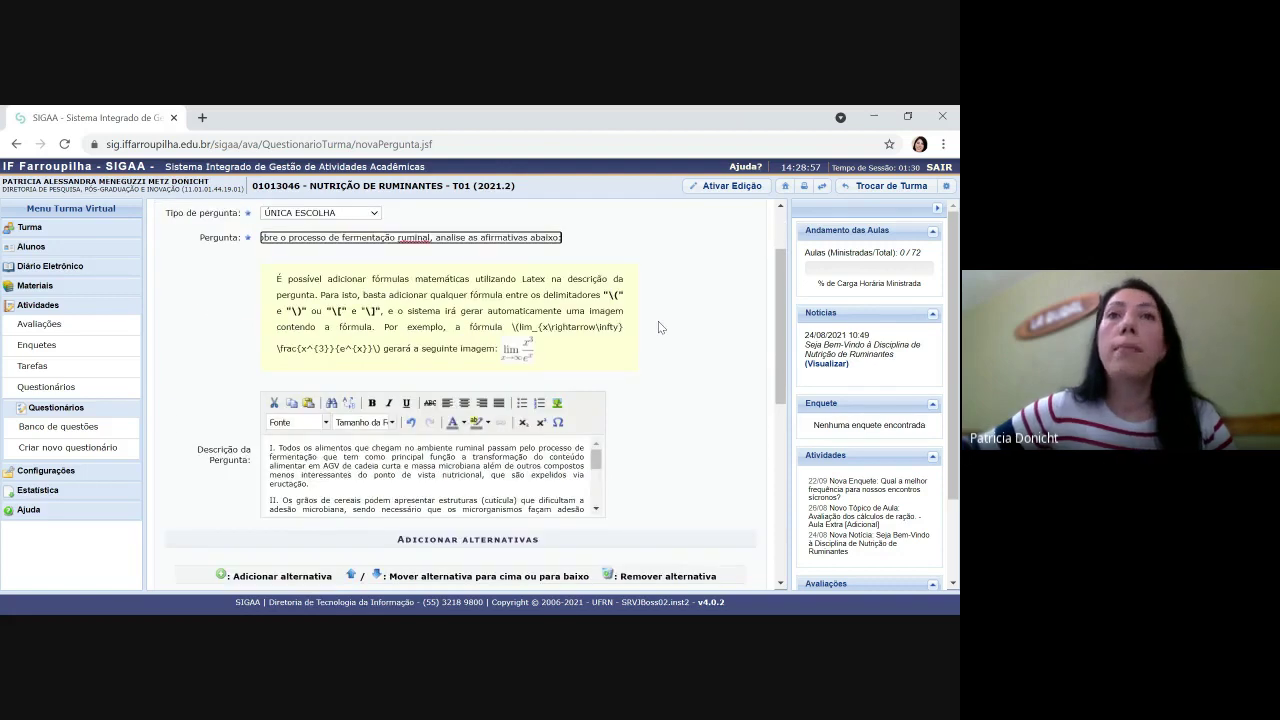
scroll(658, 327, down, 2)
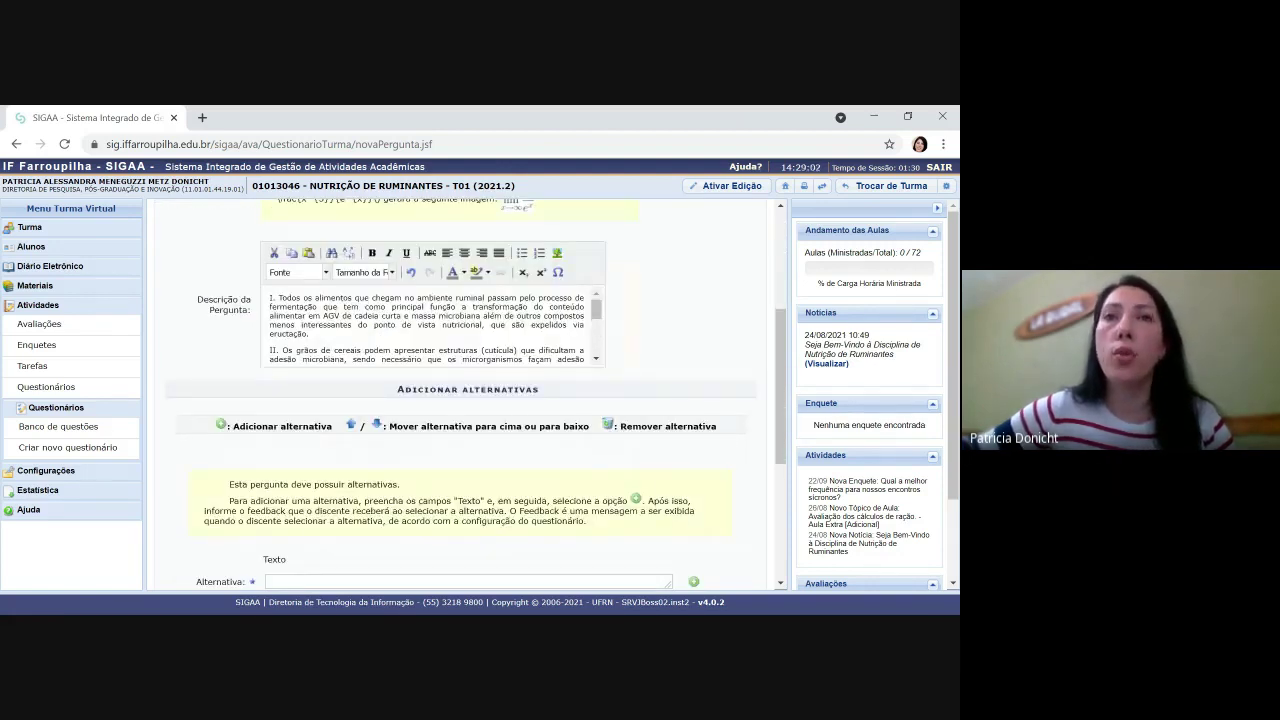
drag(596, 309, 596, 343)
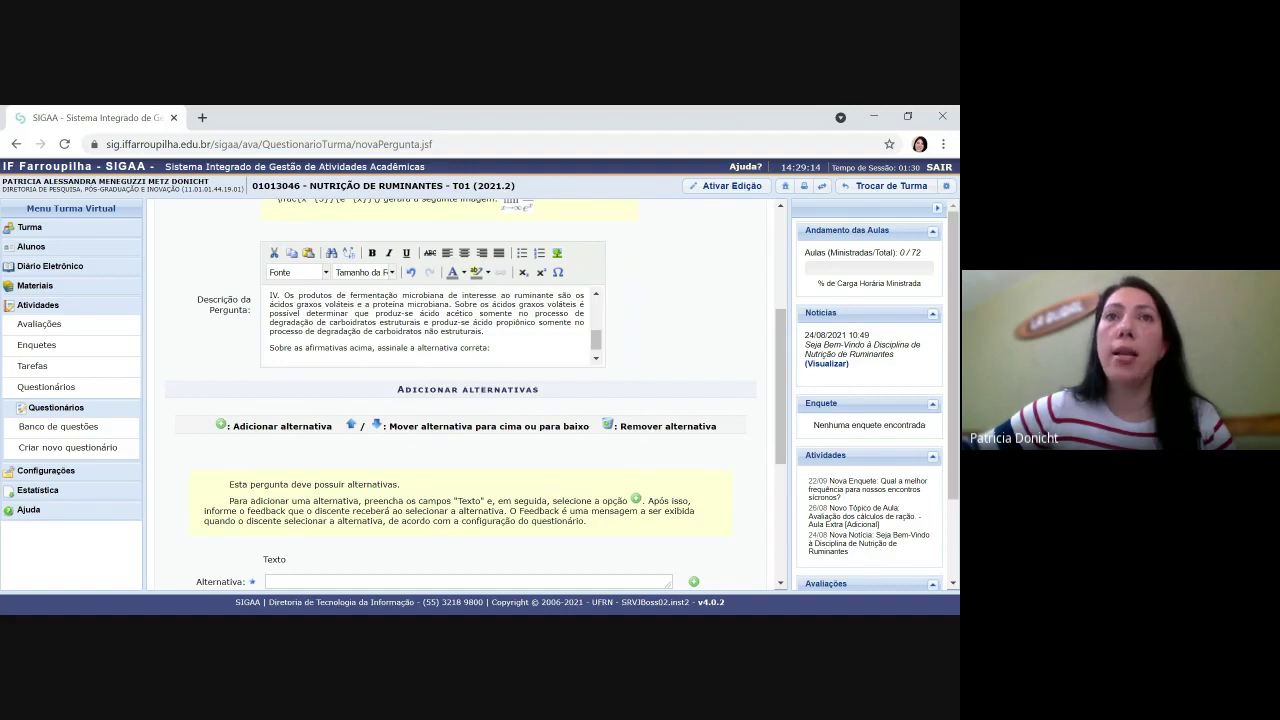
Add the first alternative "I, III e IV estão corretas.", removing the extra characters before the copied text.
scroll(468, 400, down, 3)
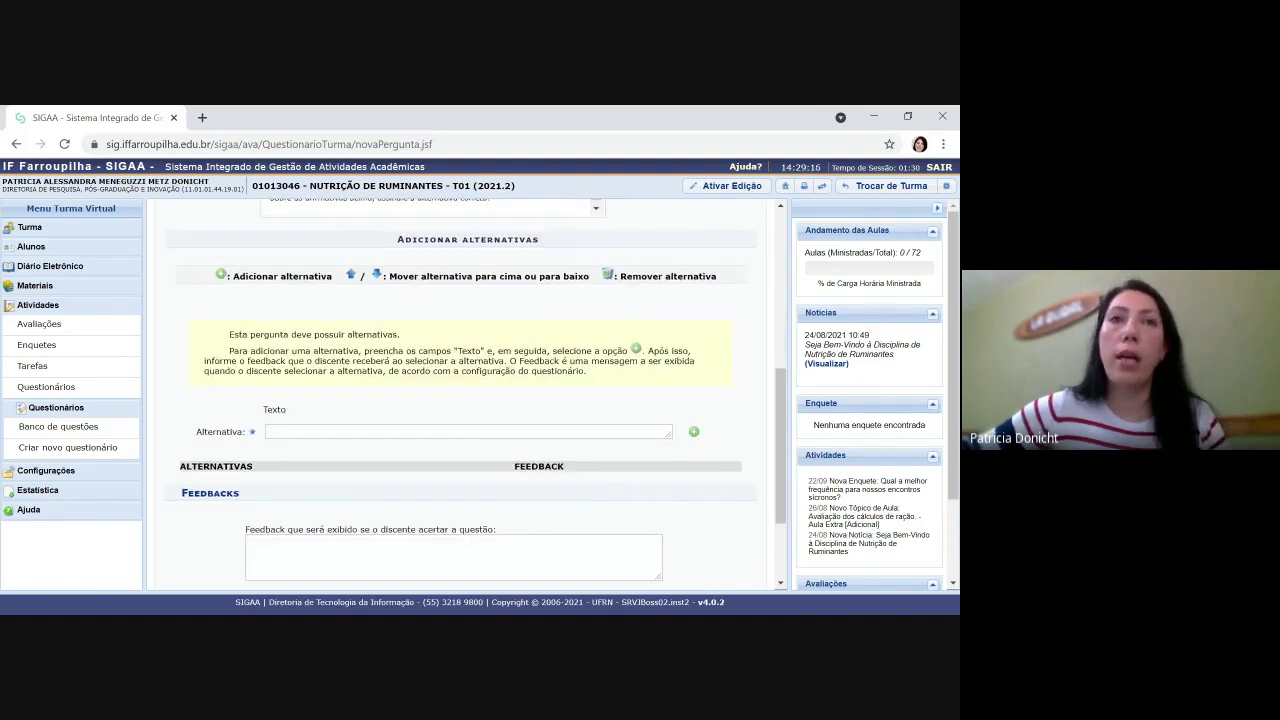
key(alt+Tab)
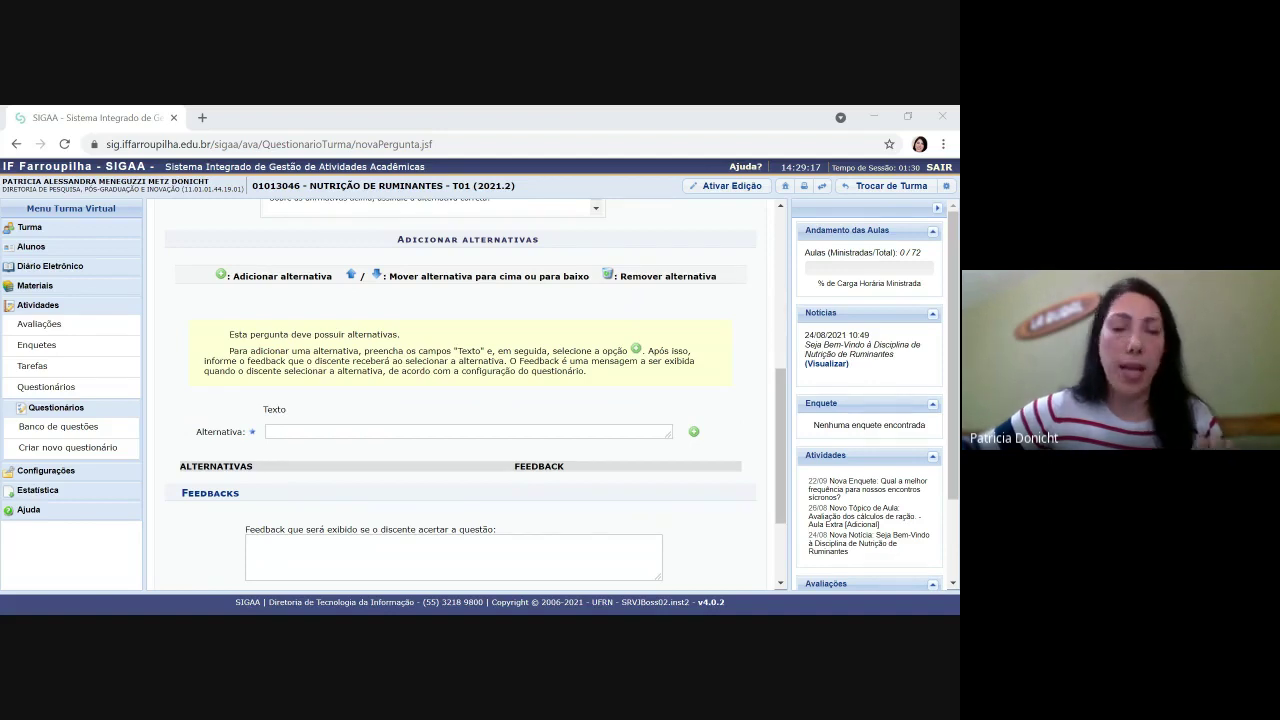
click(295, 431)
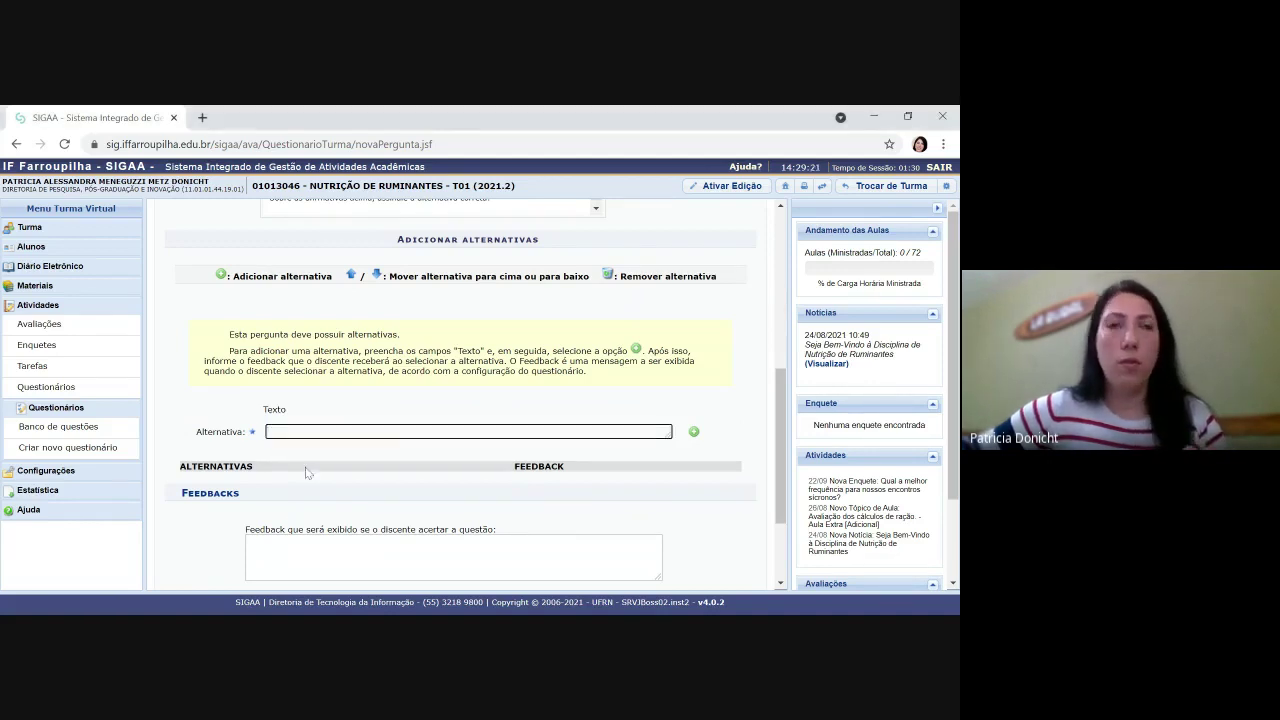
text(I, III e IV estão corretas.)
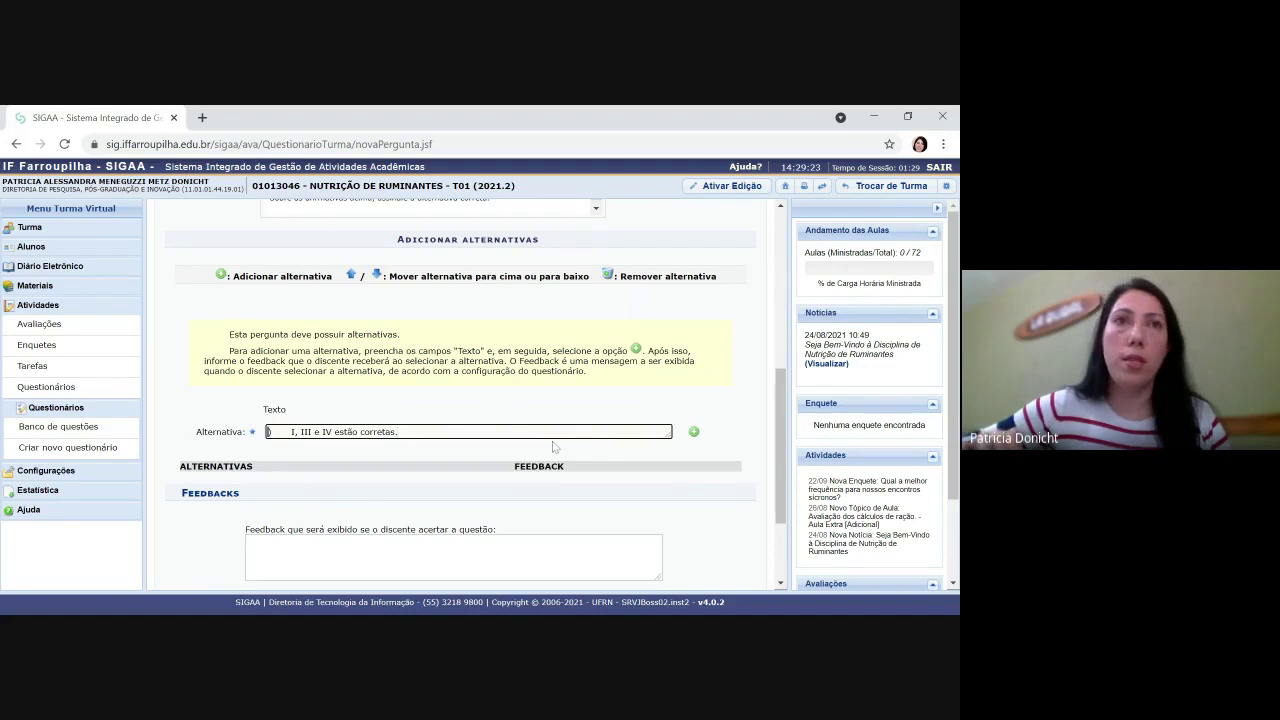
key(Delete)
click(693, 431)
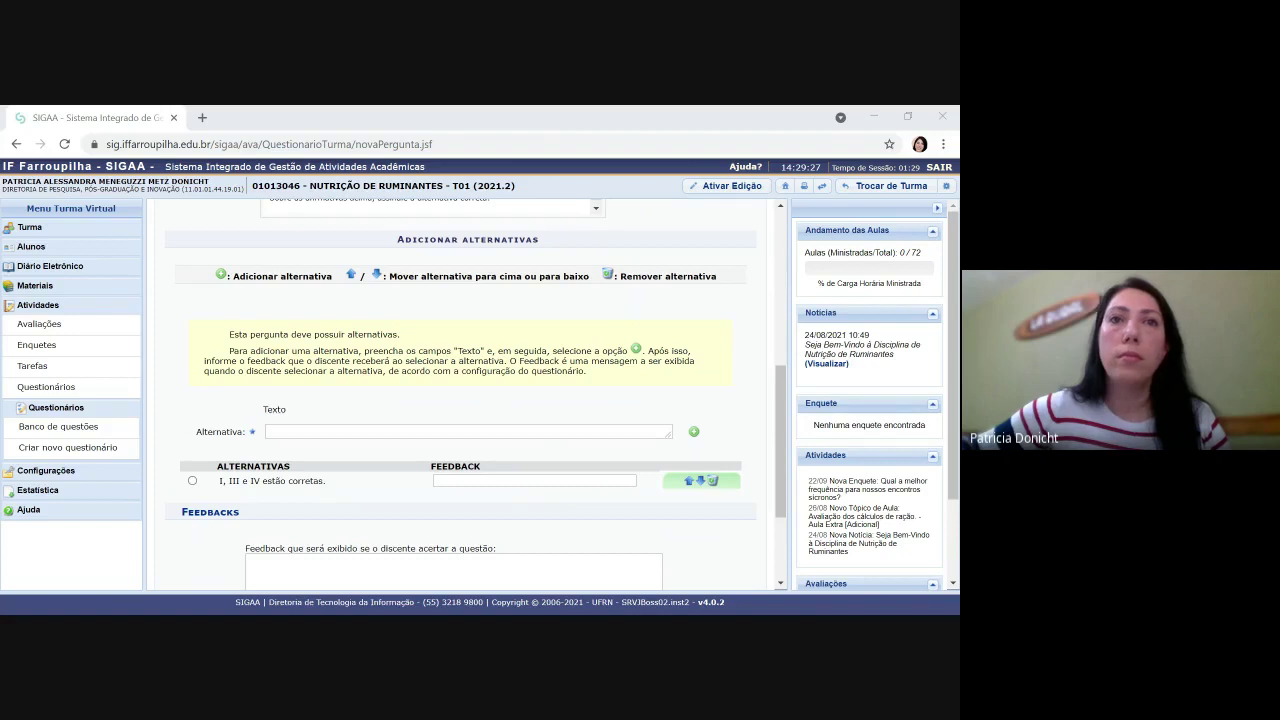
Add a second alternative "II, III e IV estão corretas.", removing the "b)" prefix from the copied text.
click(361, 437)
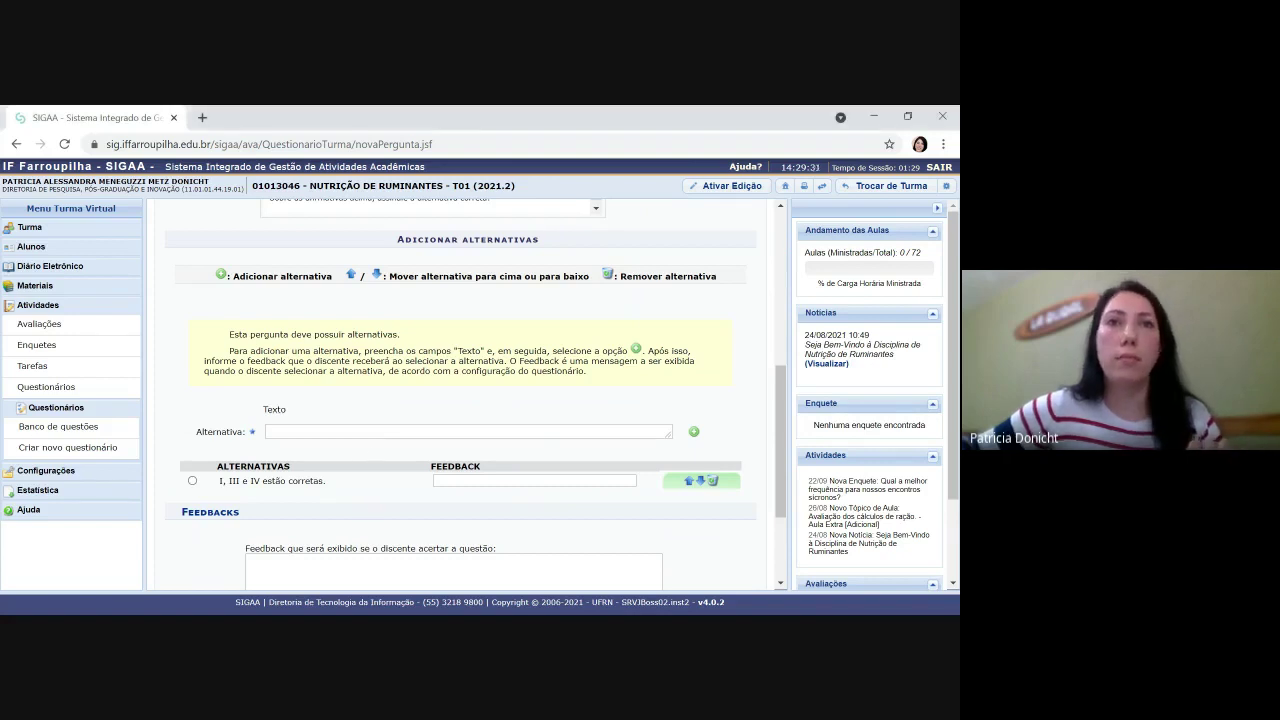
text(b)	II, III e IV estão corretas.)
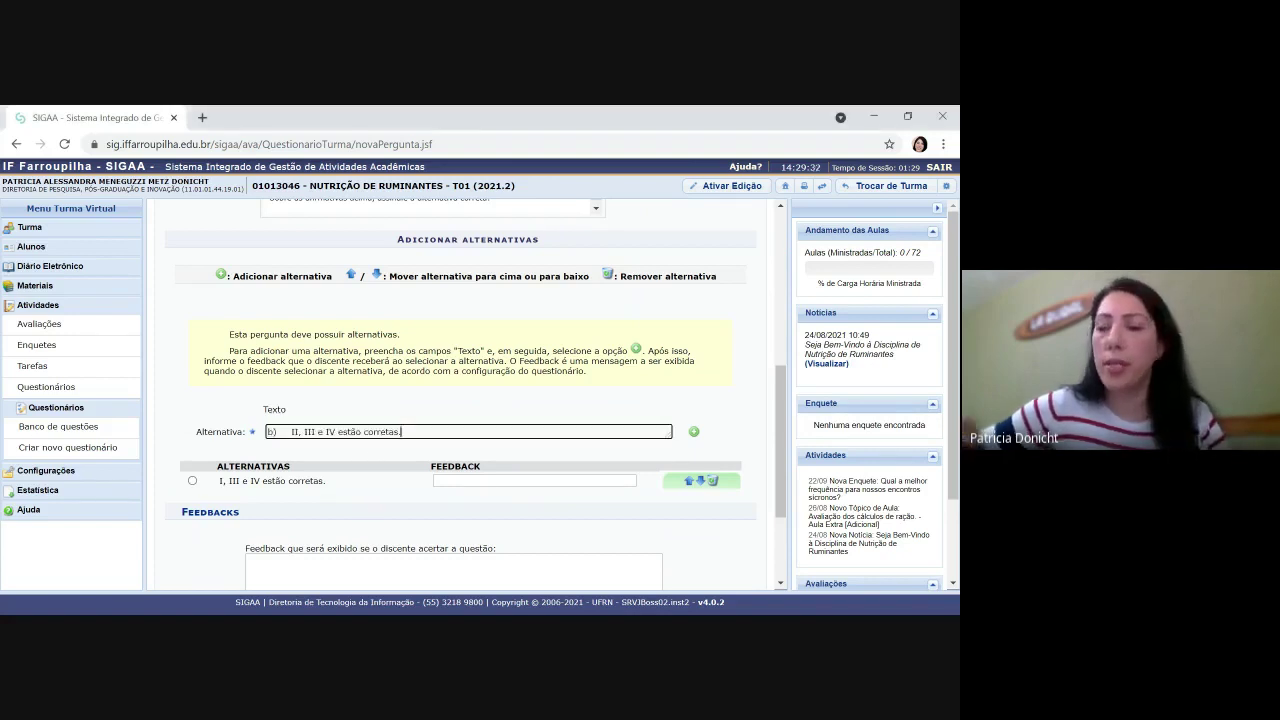
key(Home)
key(Delete)
key(Delete)
key(Delete)
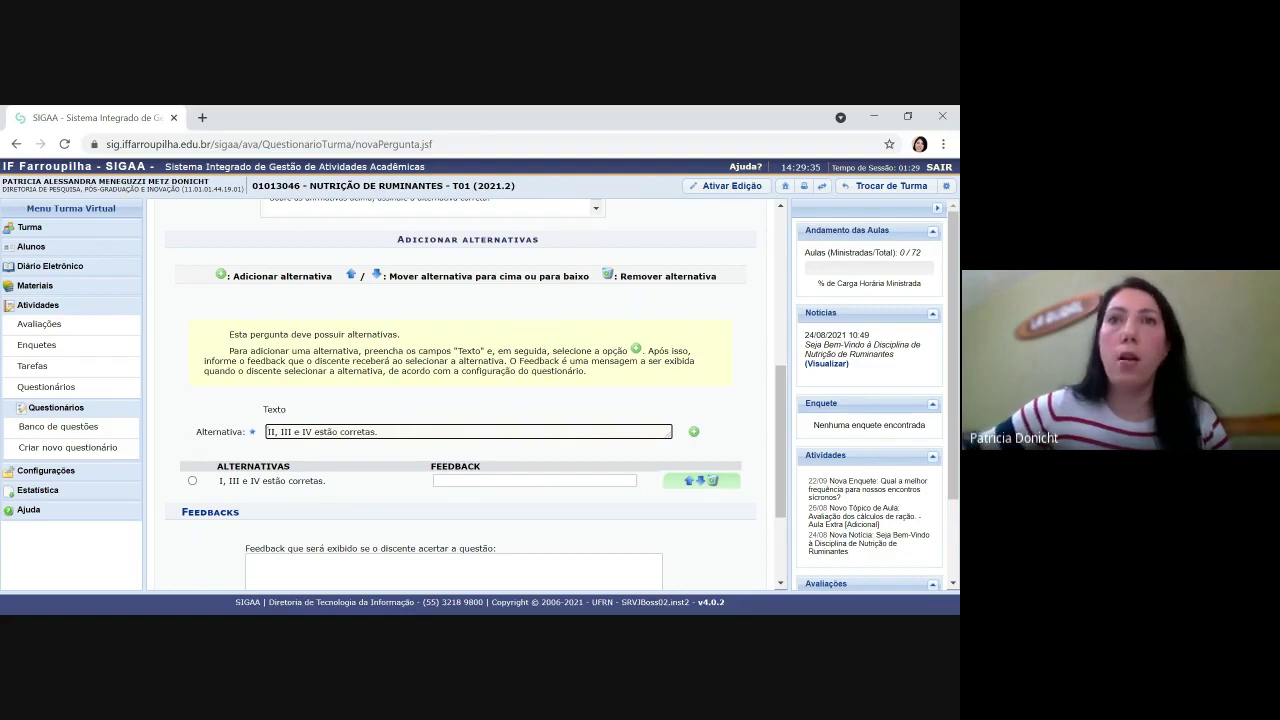
click(693, 432)
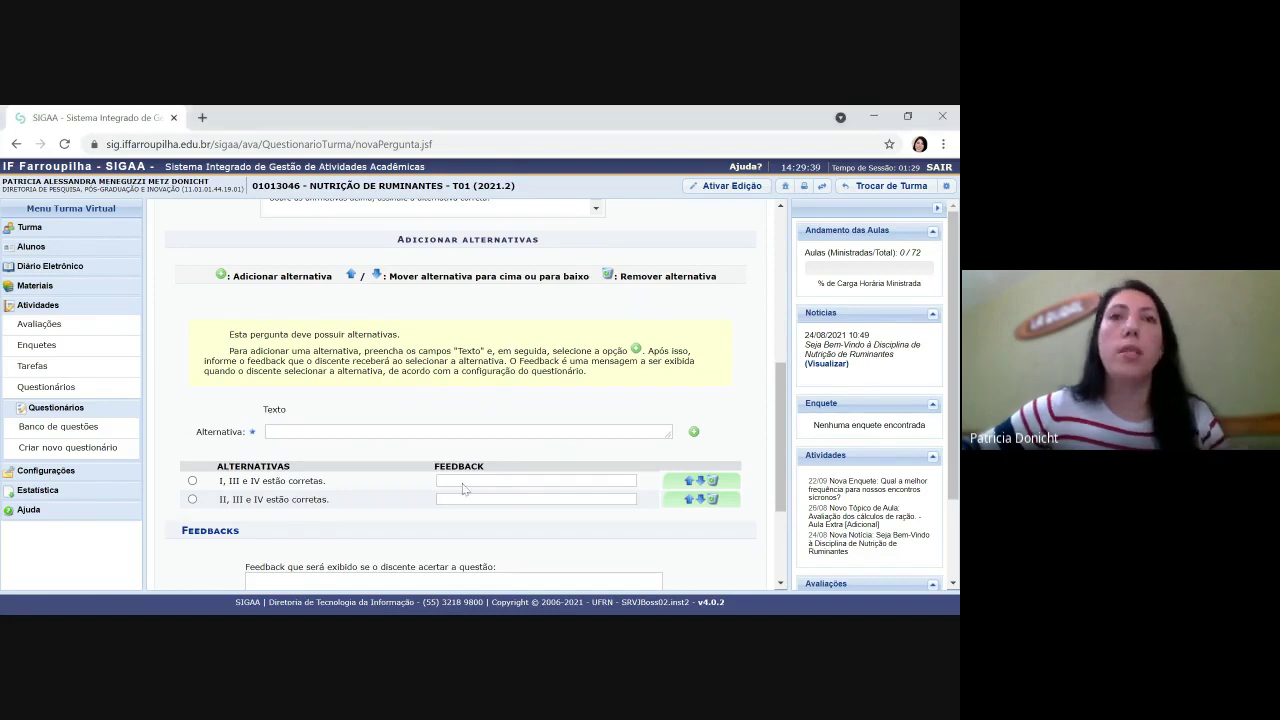
Add a third alternative "Somente II está correta.", removing the "d)" prefix from the copied text and adding the final period.
click(350, 432)
text(d)    Somente II está correta)
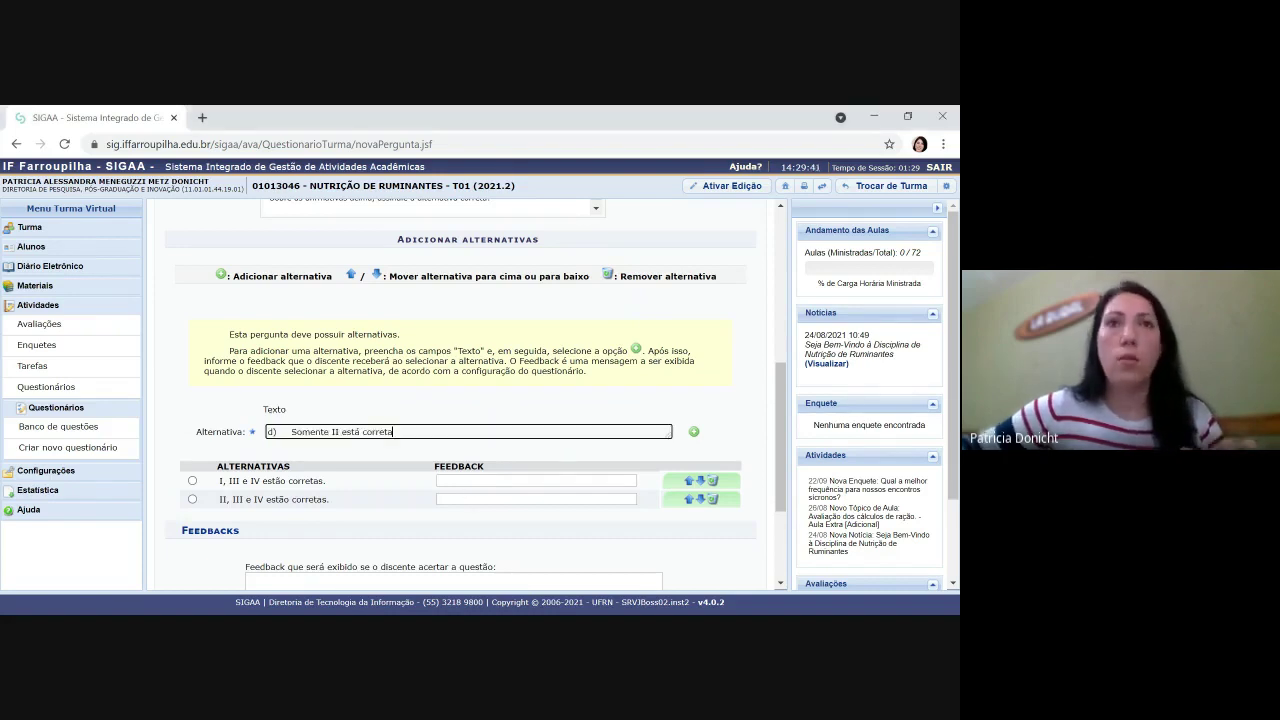
key(Delete)
key(Delete)
key(Delete)
key(Delete)
key(Delete)
key(Delete)
key(Delete)
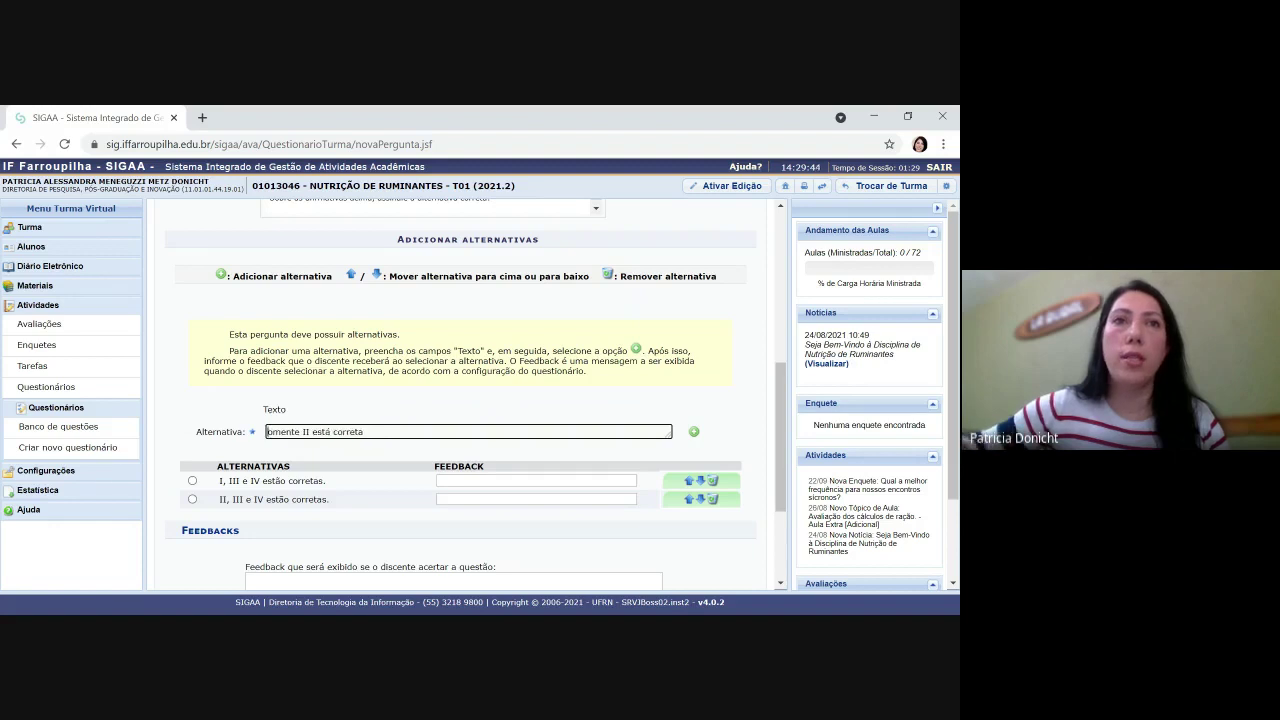
text(S)
key(End)
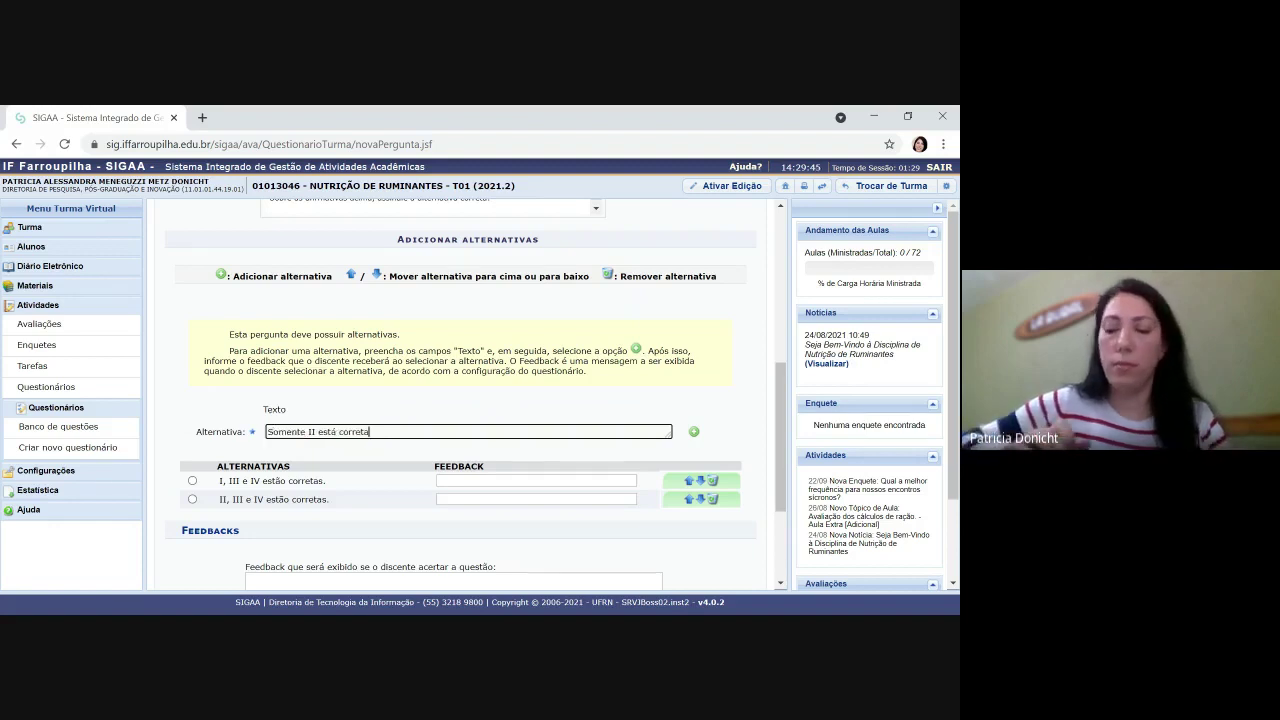
text(.)
click(693, 432)
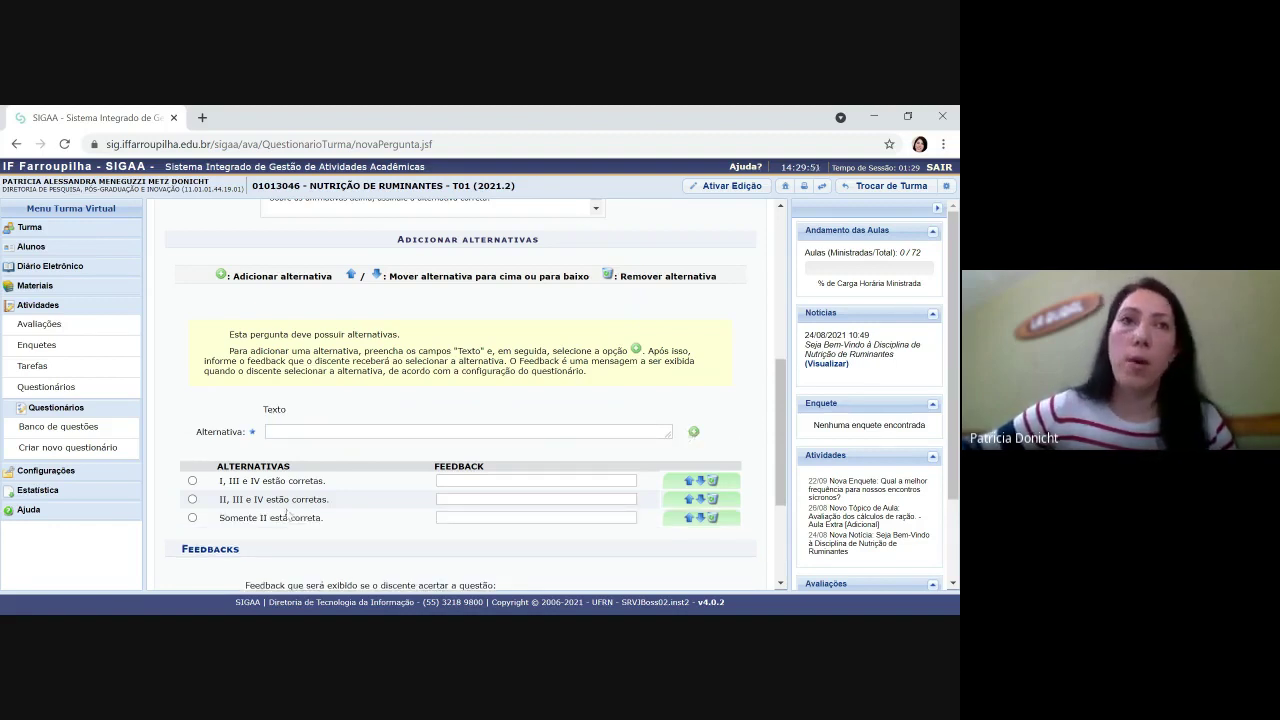
Mark "Somente II está correta." as the correct answer and save the question.
click(192, 518)
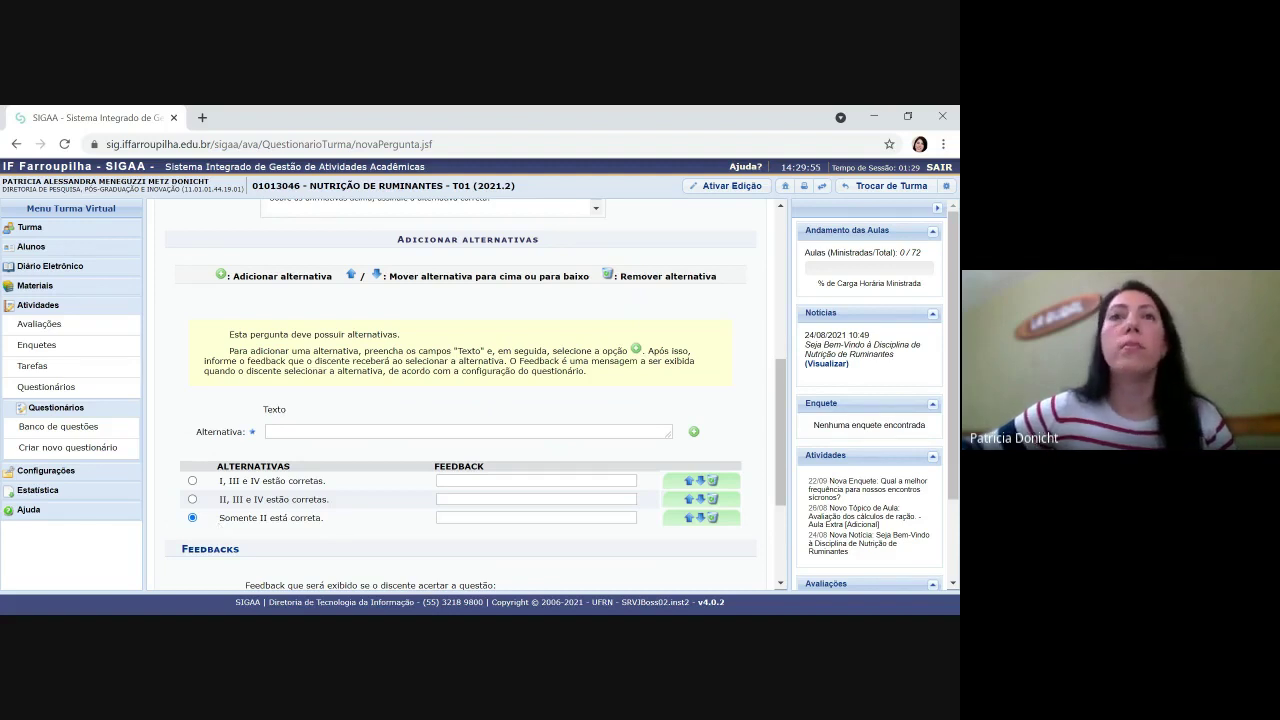
scroll(380, 495, down, 3)
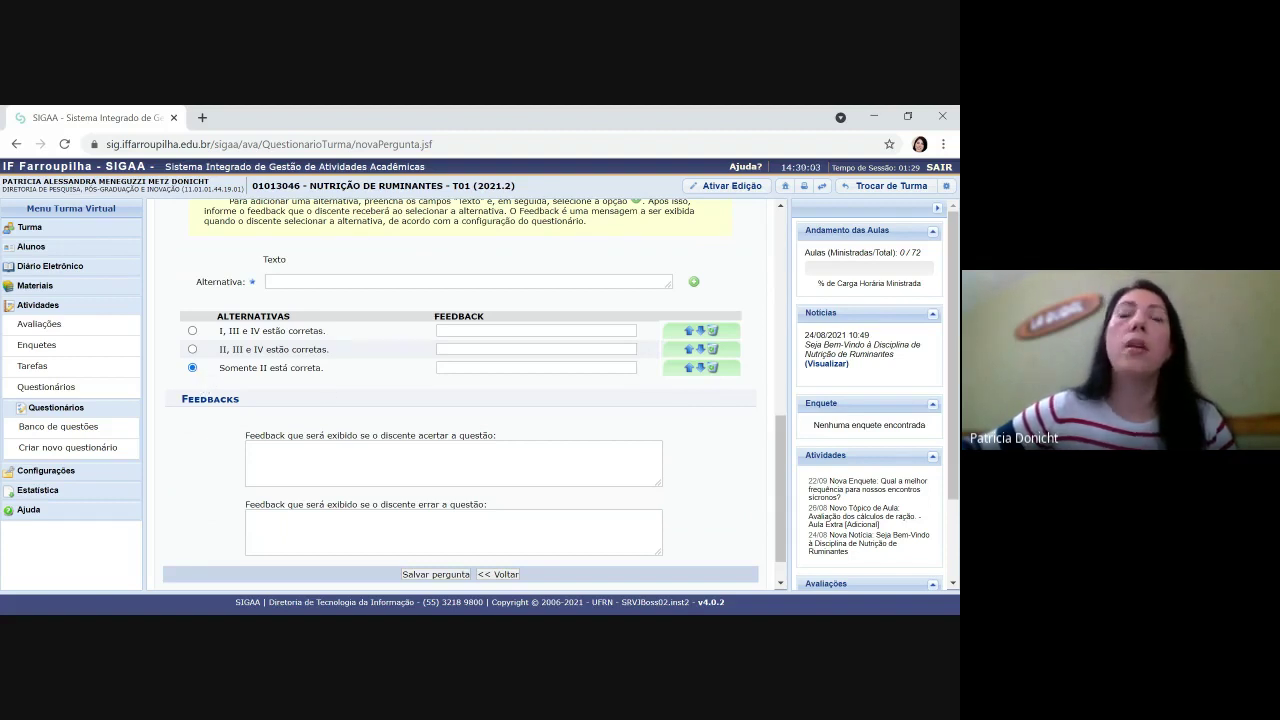
click(435, 575)
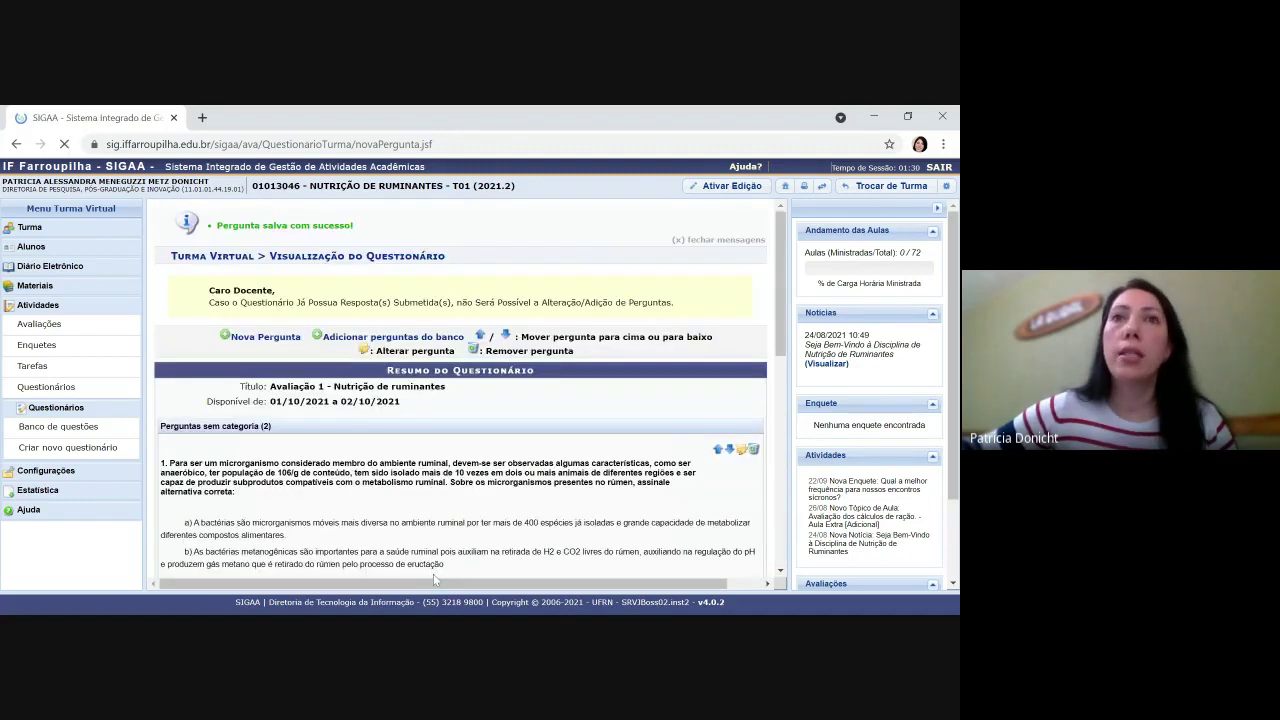
Review the saved questions in the questionnaire summary, and start a new question of the type ÚNICA ESCOLHA.
scroll(433, 574, down, 3)
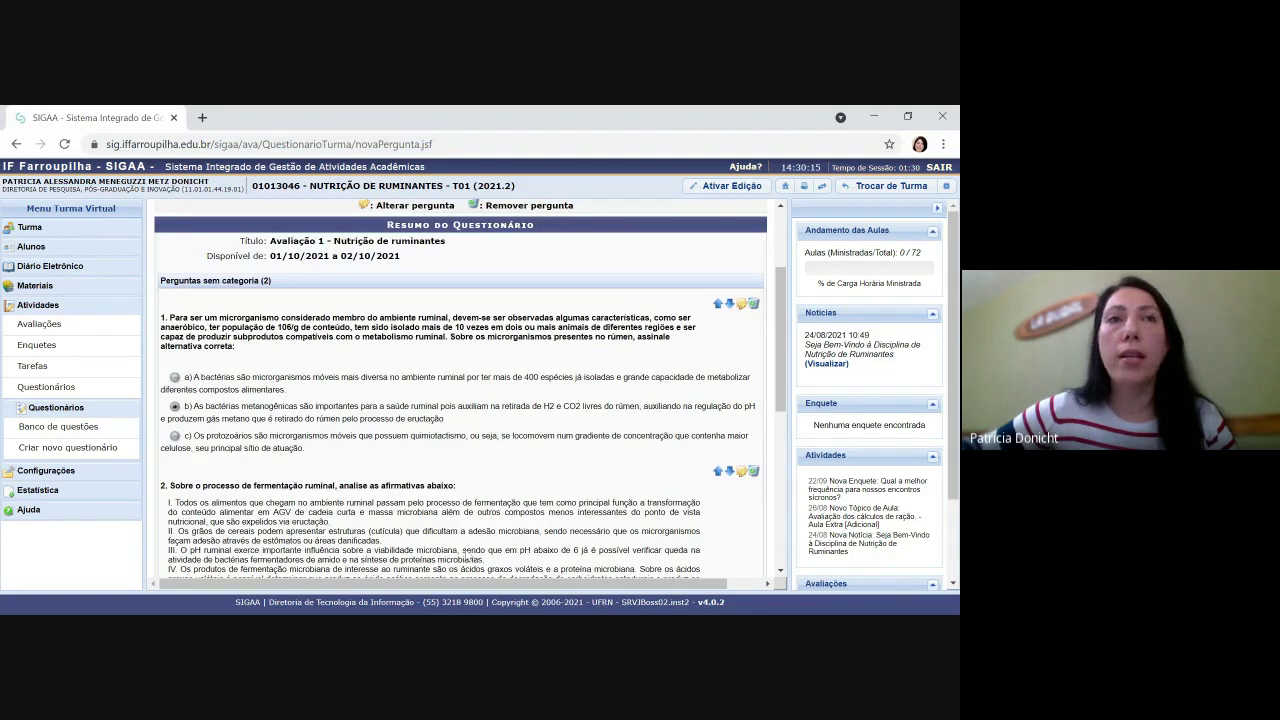
scroll(465, 553, down, 3)
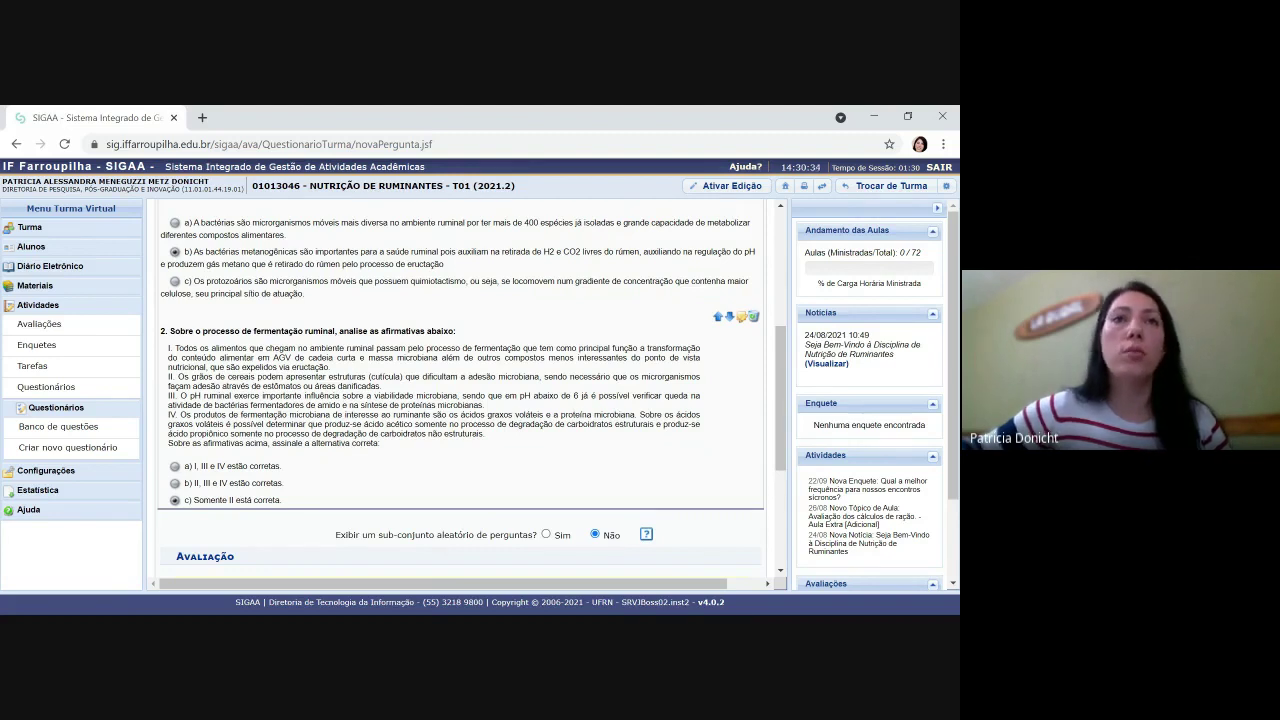
scroll(379, 468, up, 1)
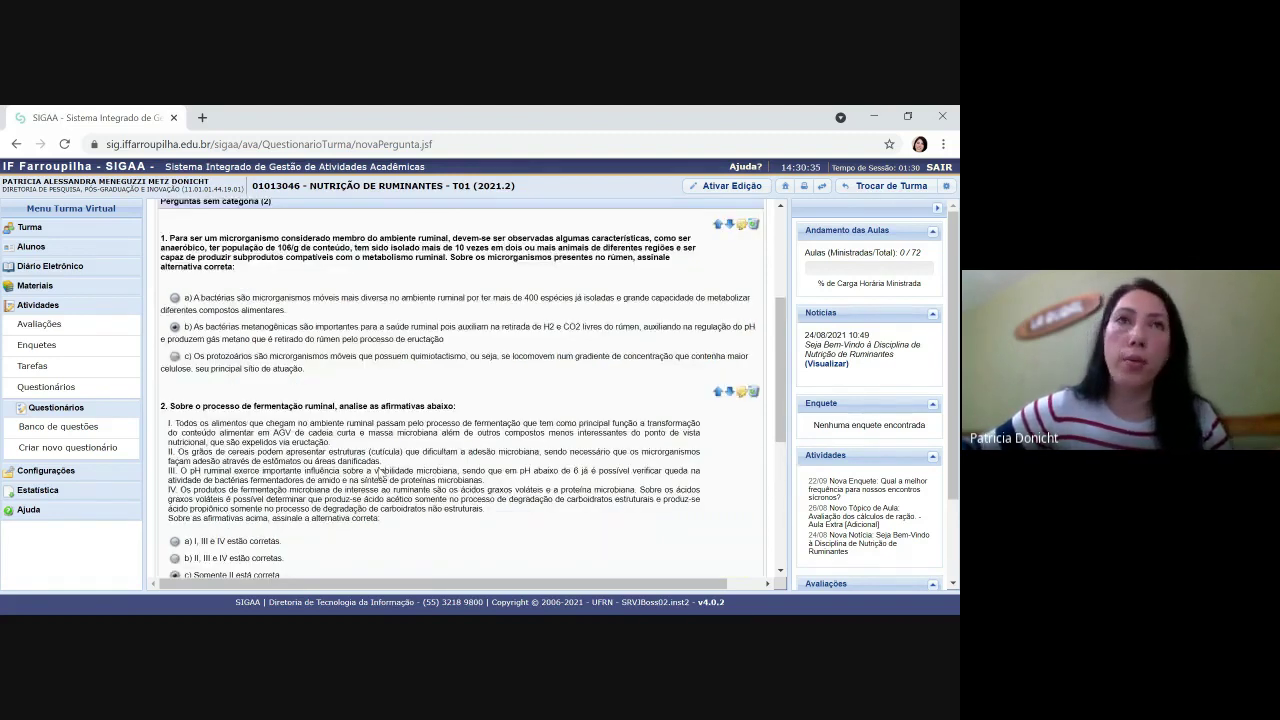
scroll(379, 470, up, 3)
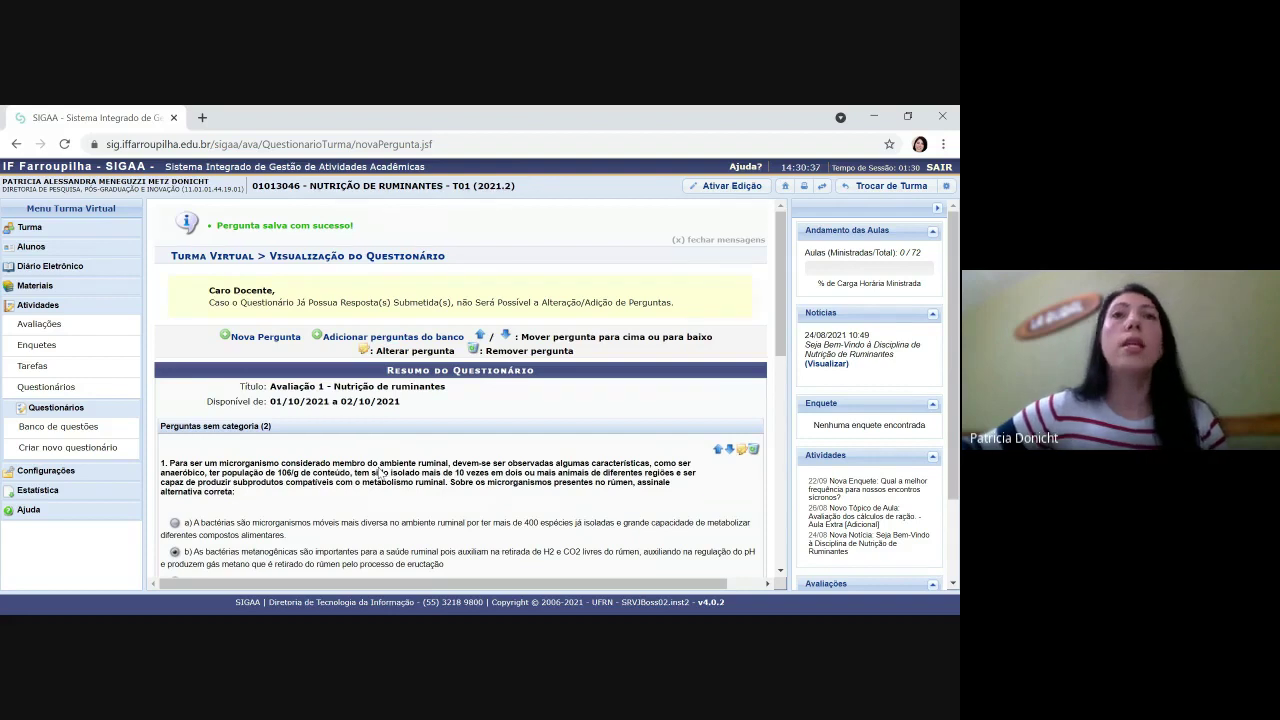
key(alt+Tab)
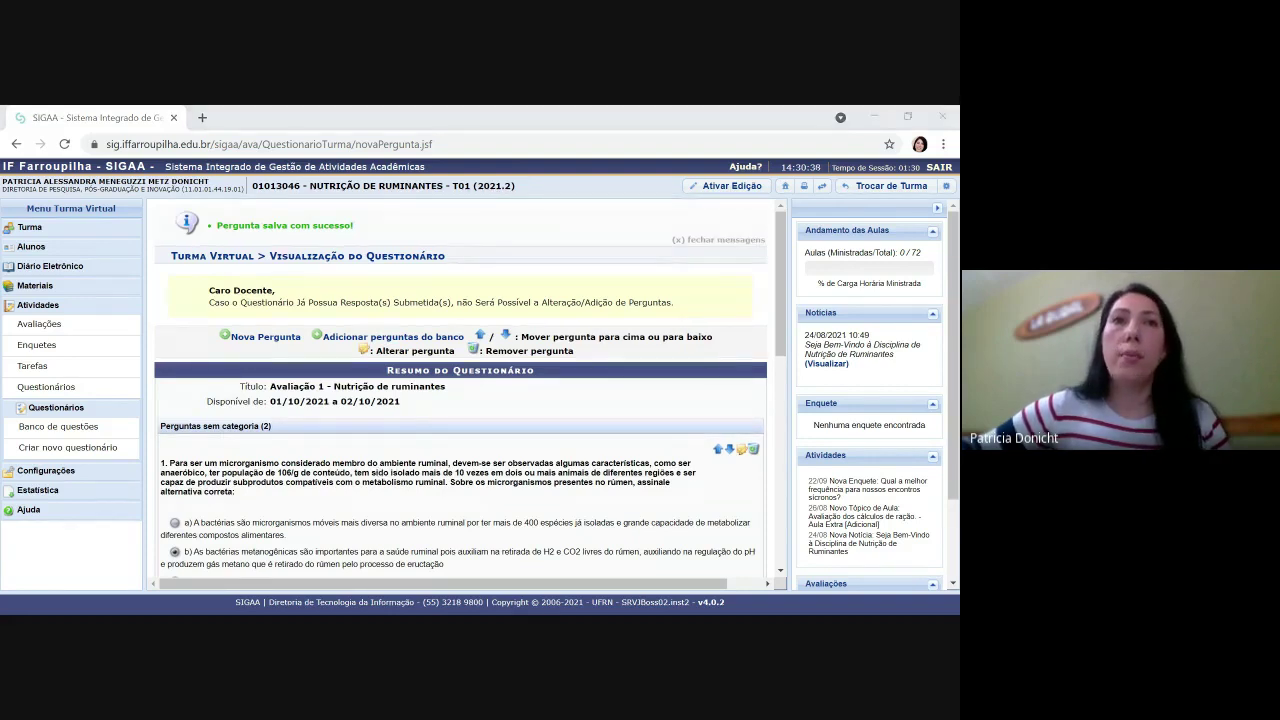
key(alt+Tab)
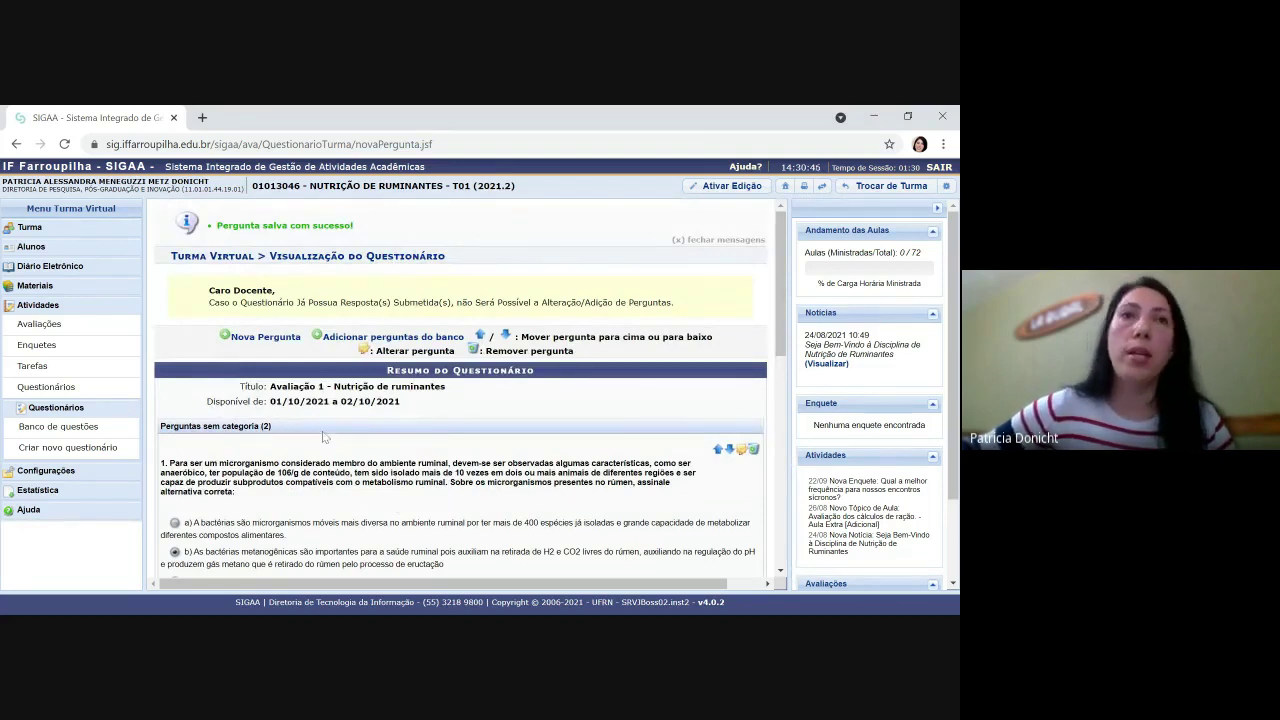
click(271, 341)
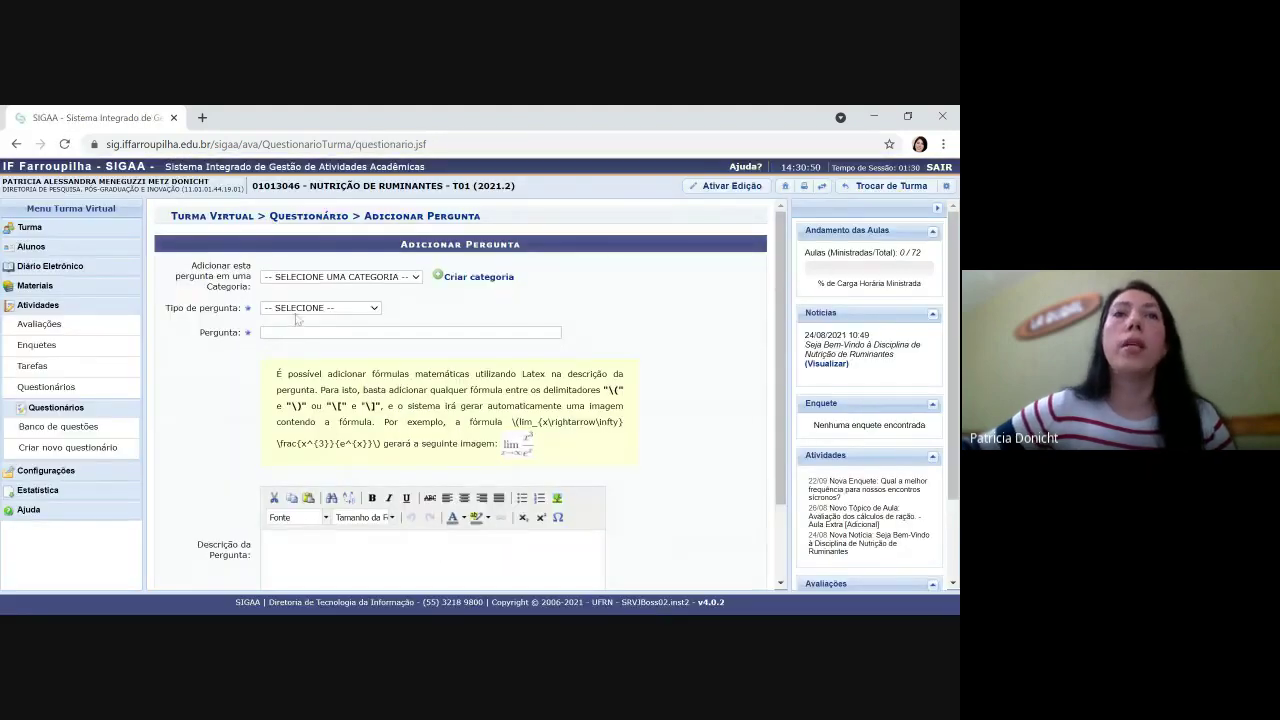
click(297, 320)
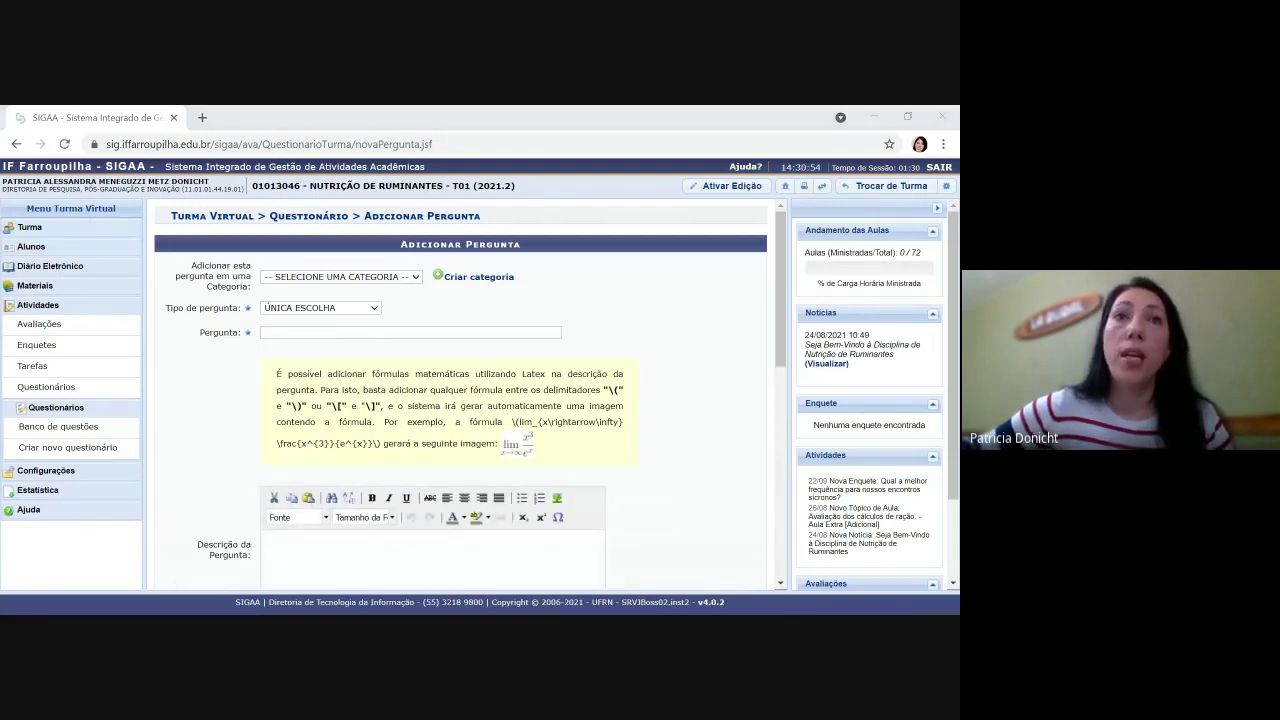
Paste the copied question statement starting "O alimento está composto de matéria seca e água" as the question text.
click(340, 333)
key(ctrl+v)
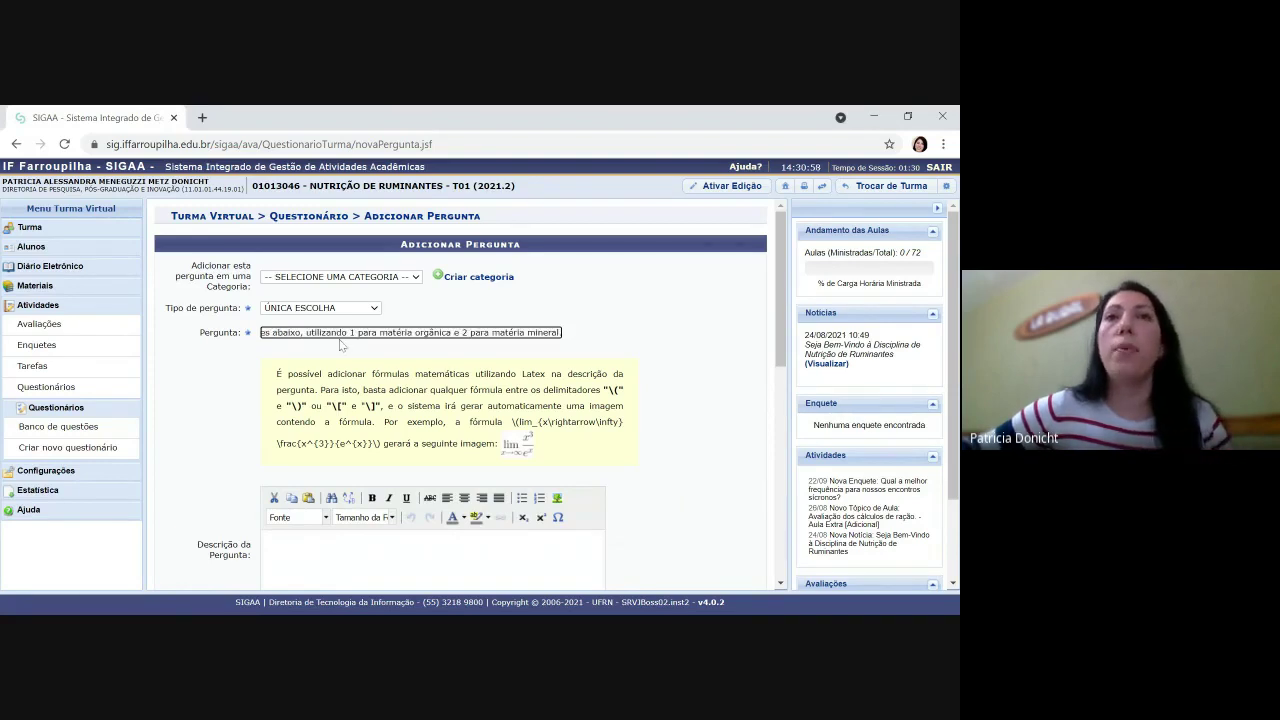
key(alt+Tab)
key(alt+Tab)
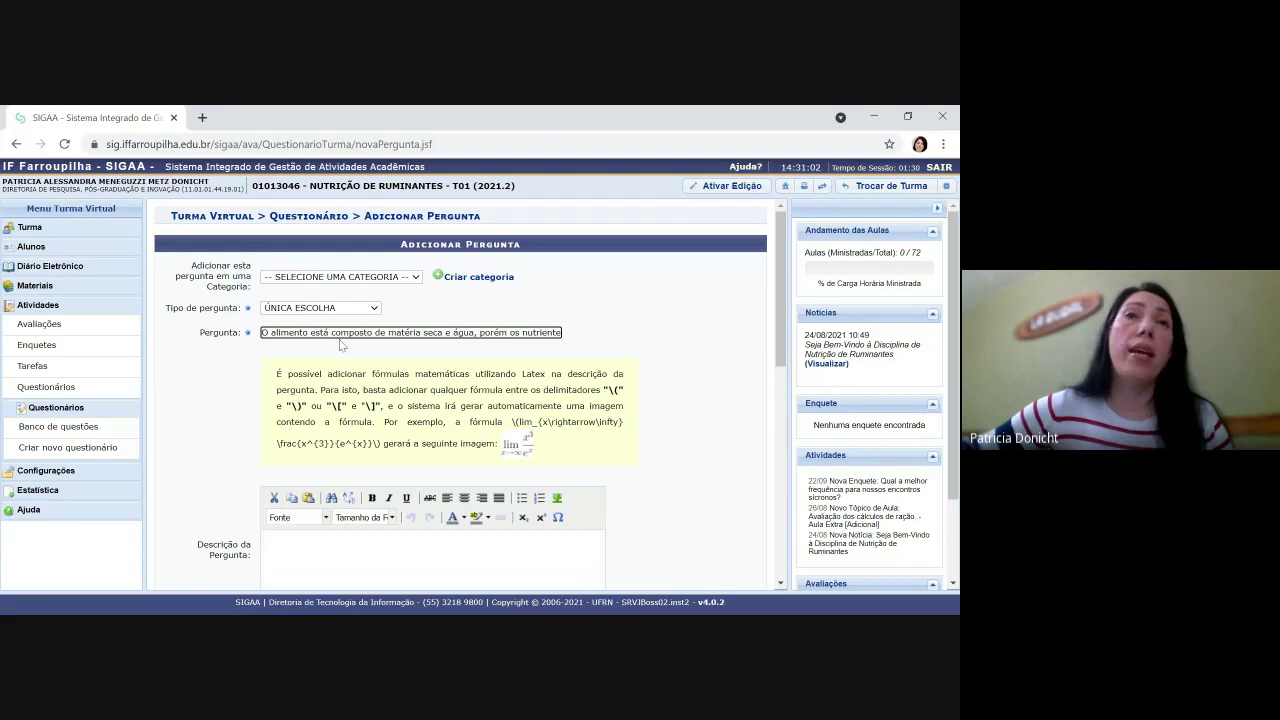
Paste the copied list with blank parentheses into the question description: lipídio, ferro, carboidrato, vitamina, proteína, enxofre and ácido graxo.
key(alt+Tab)
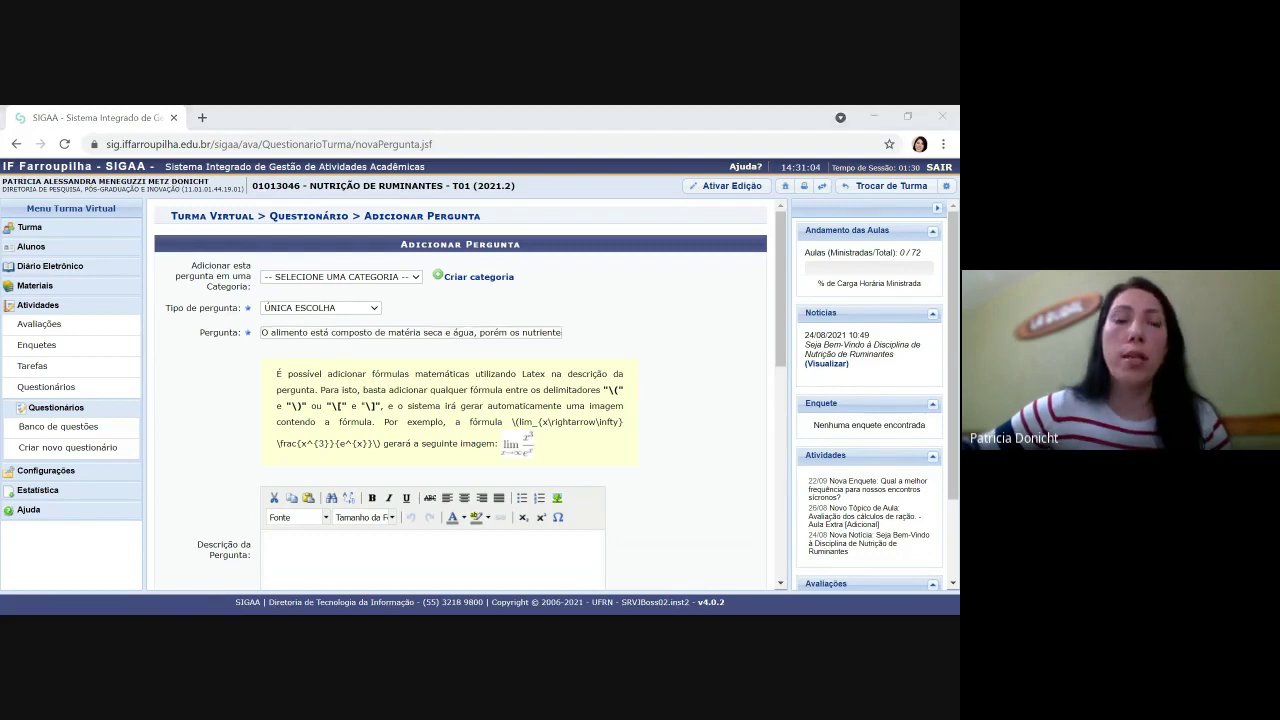
key(alt+Tab)
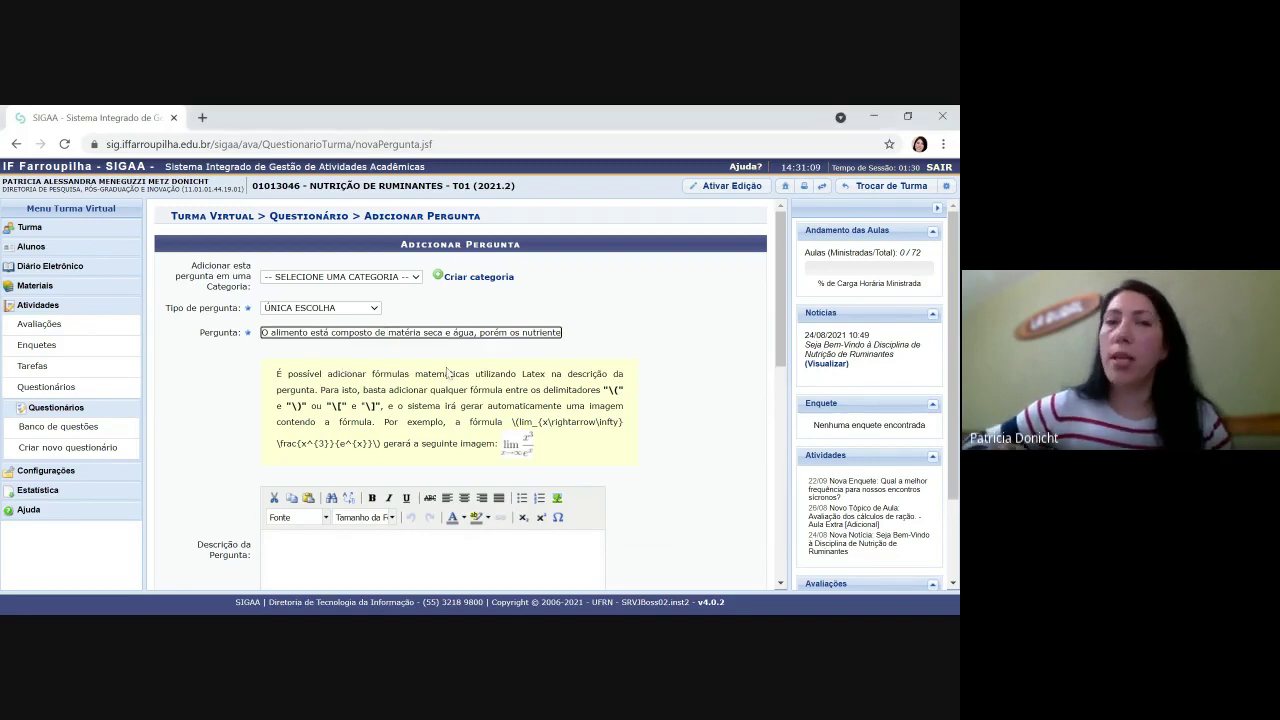
key(alt+Tab)
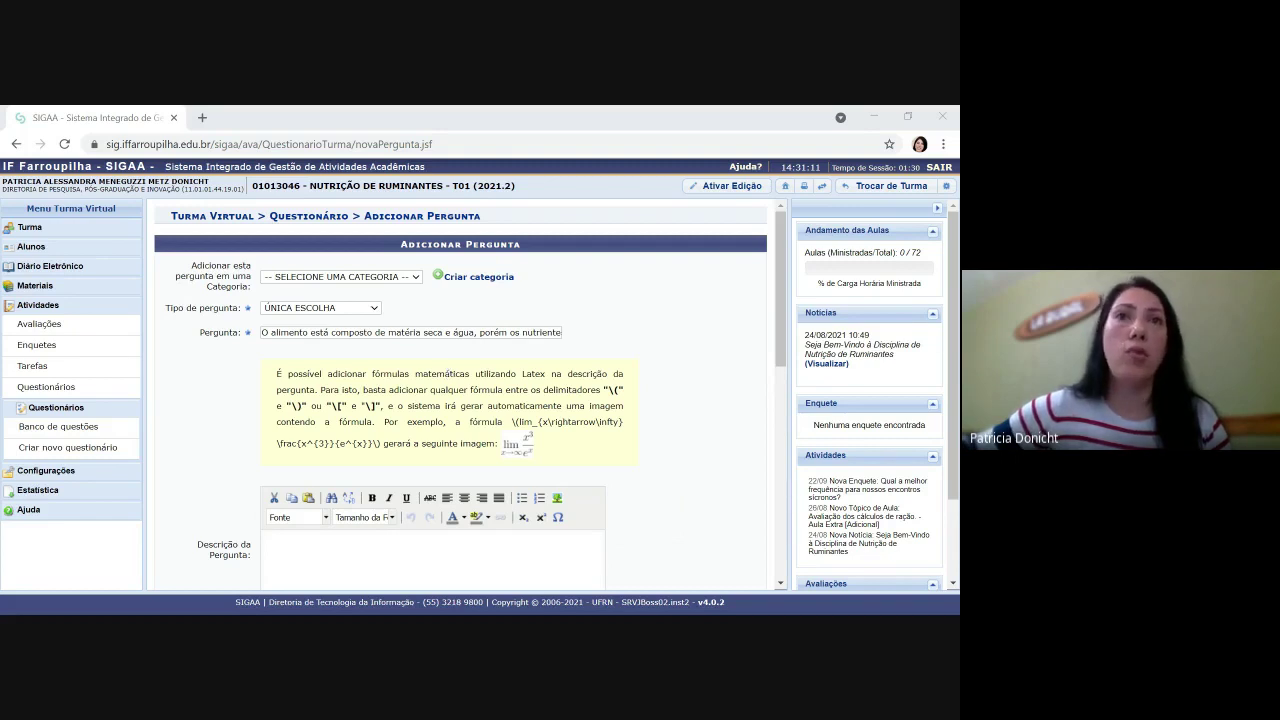
key(alt+Tab)
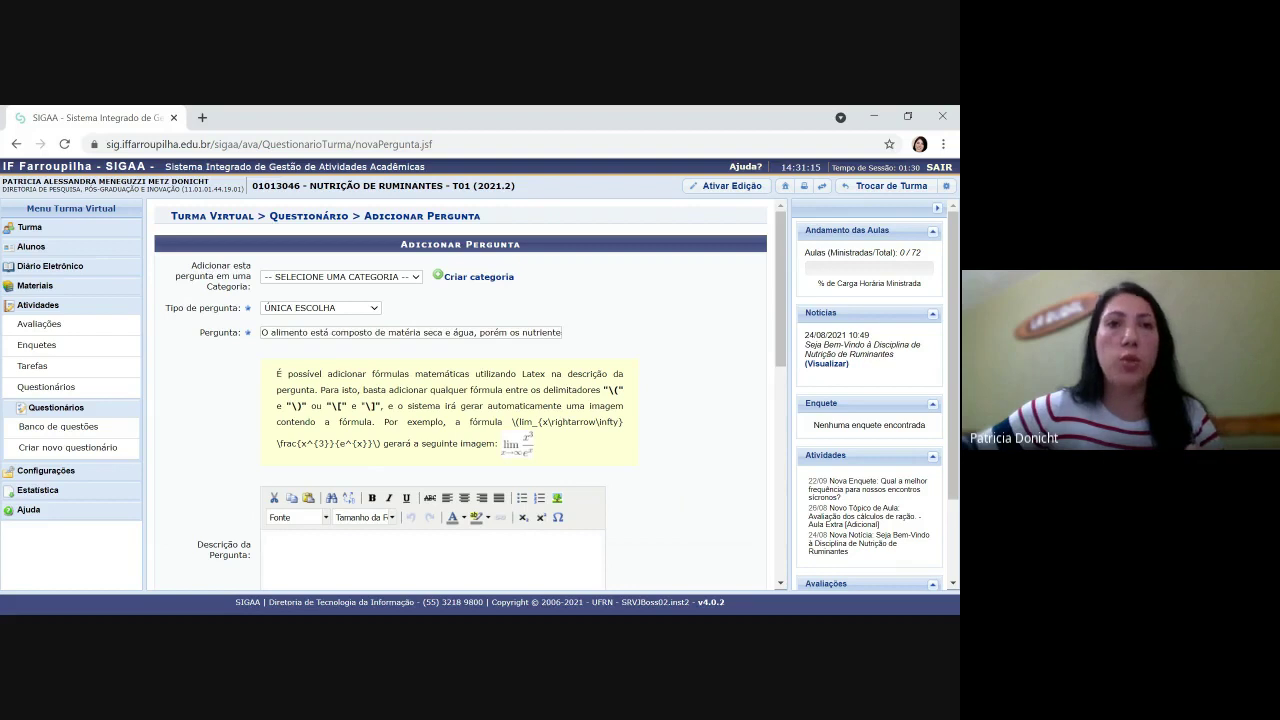
key(ctrl+v)
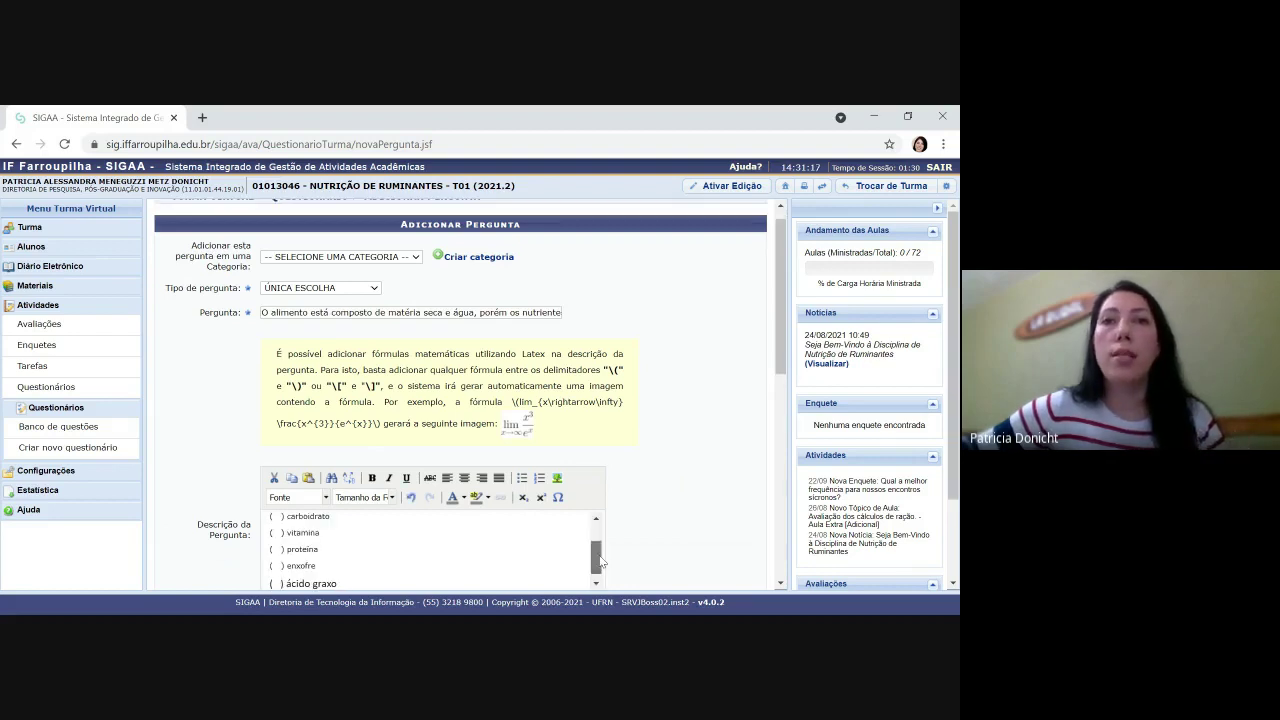
drag(600, 560, 610, 530)
scroll(651, 528, down, 3)
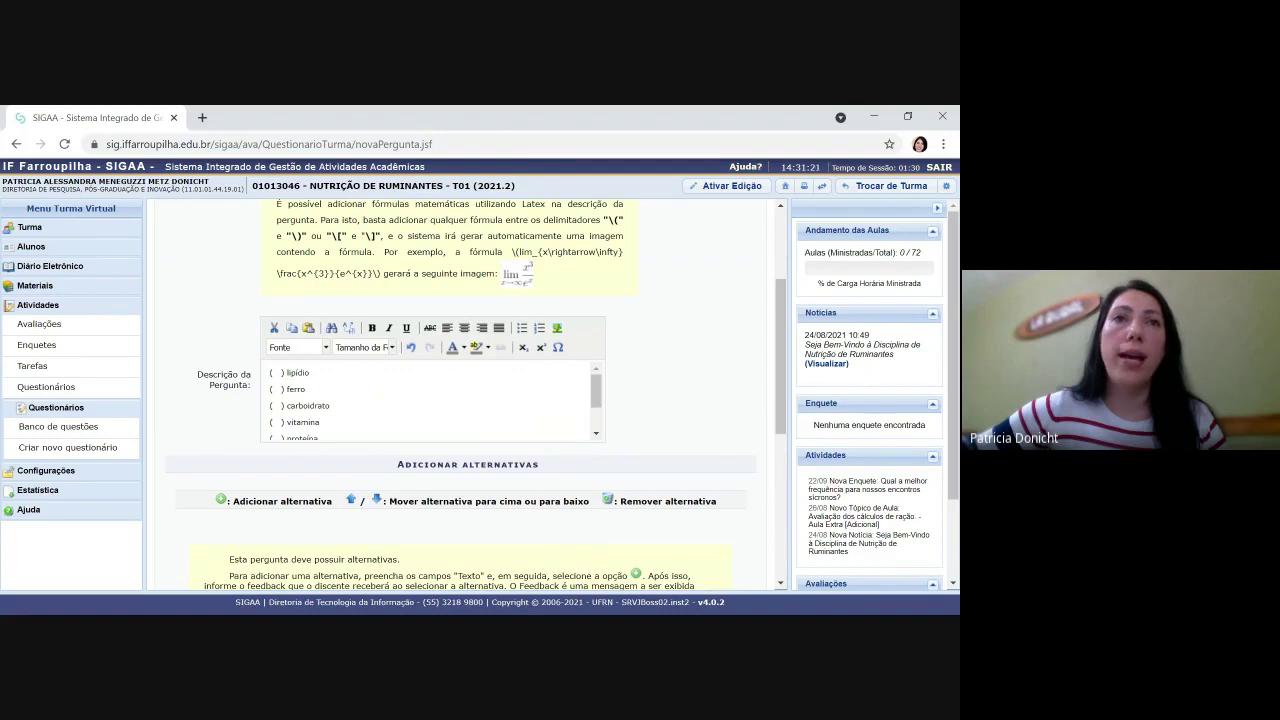
drag(596, 390, 597, 418)
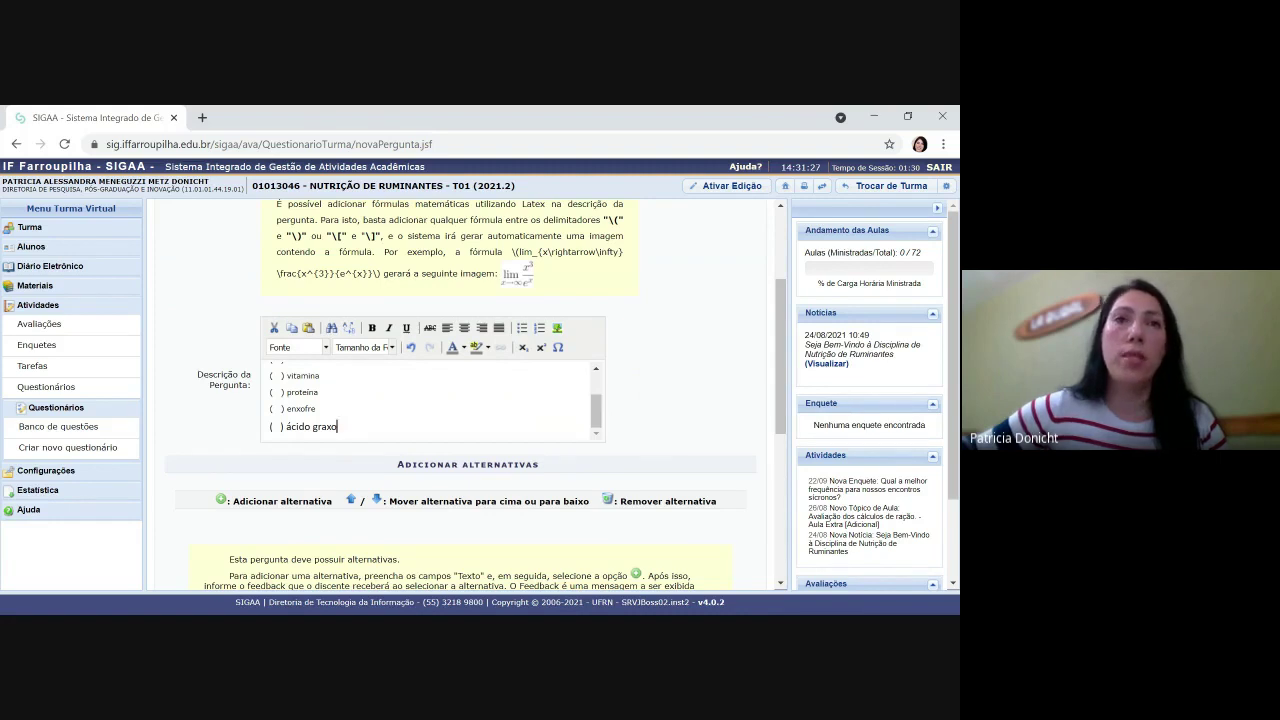
scroll(470, 400, down, 3)
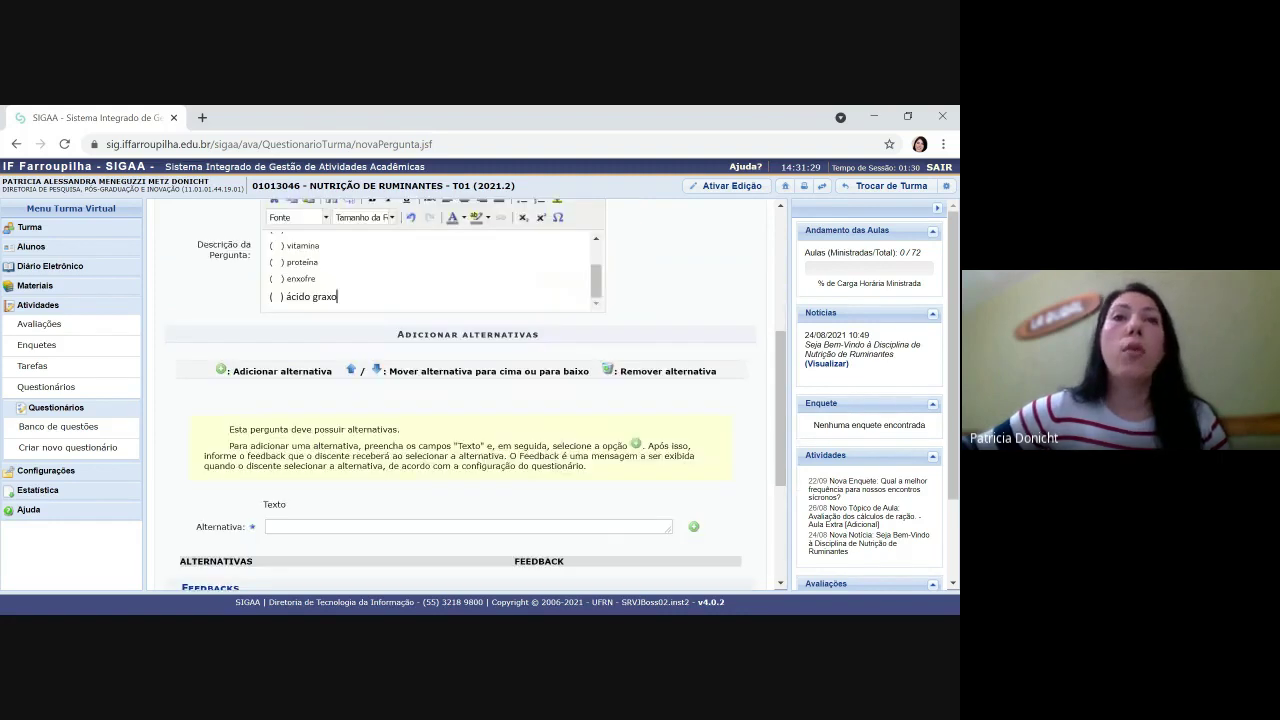
Add the closing line "A ordem correta é:" below "ácido graxo" in the question description.
click(300, 505)
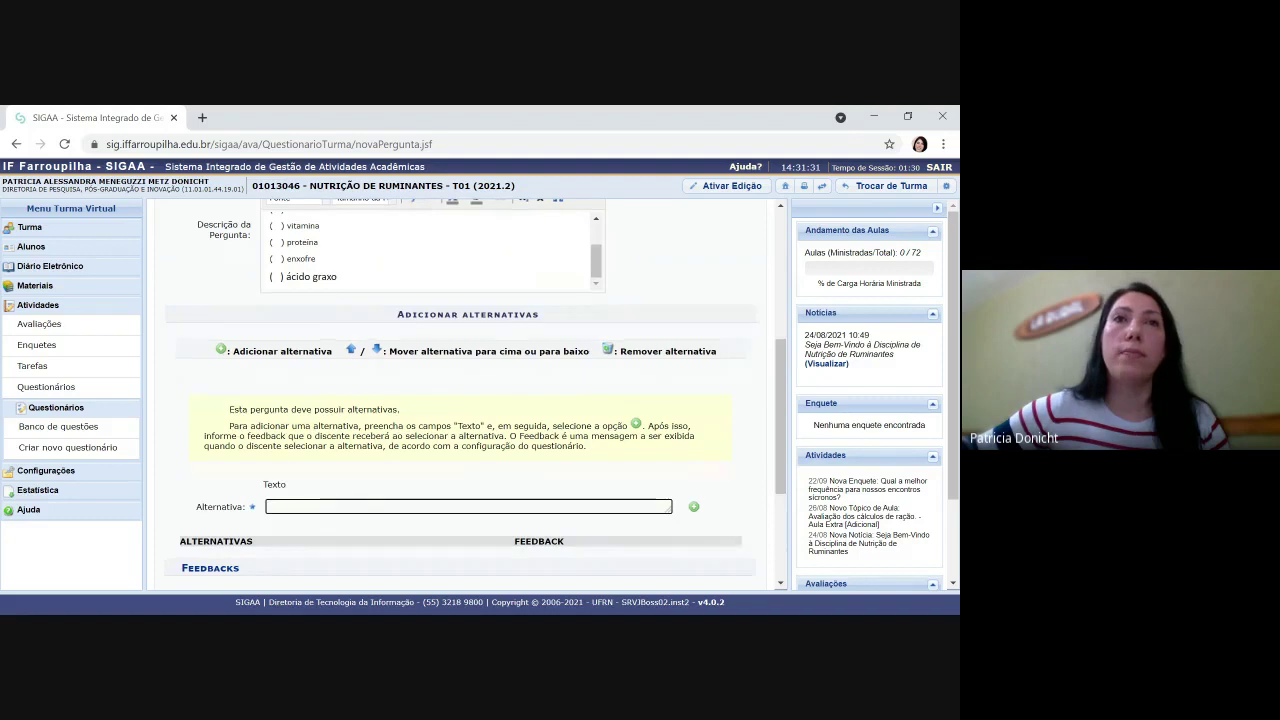
key(alt+Tab)
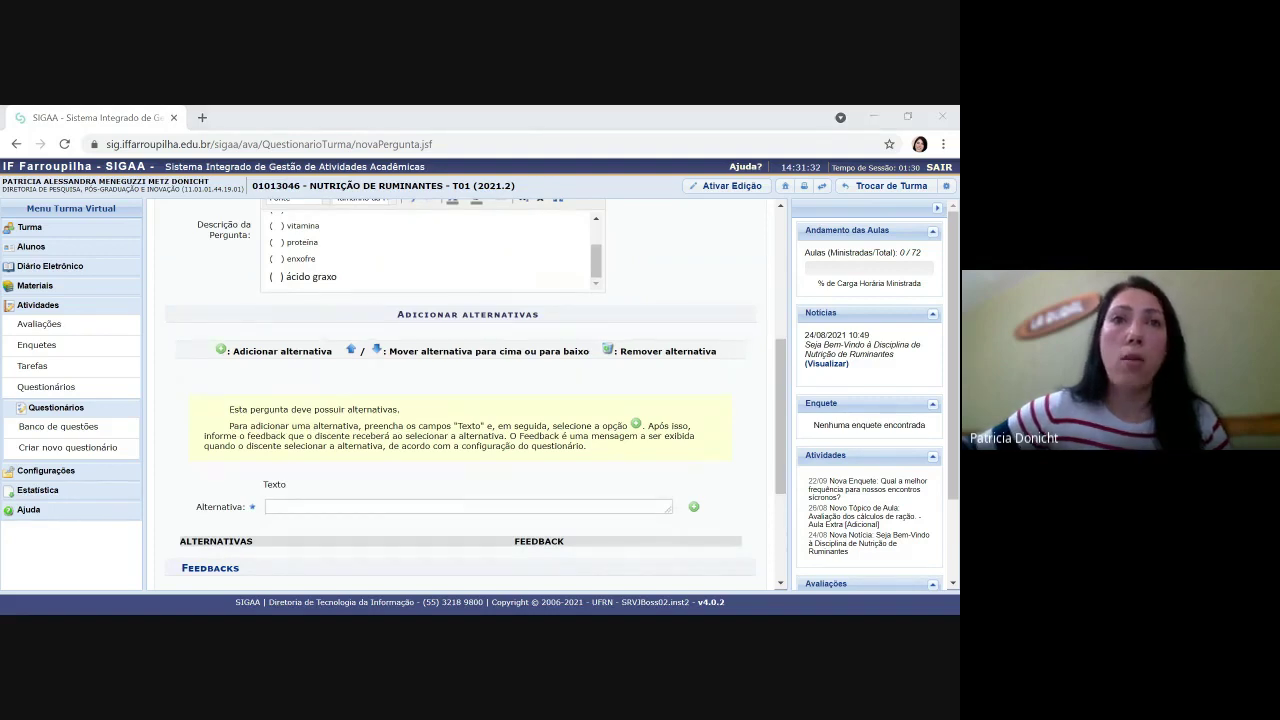
key(alt+Tab)
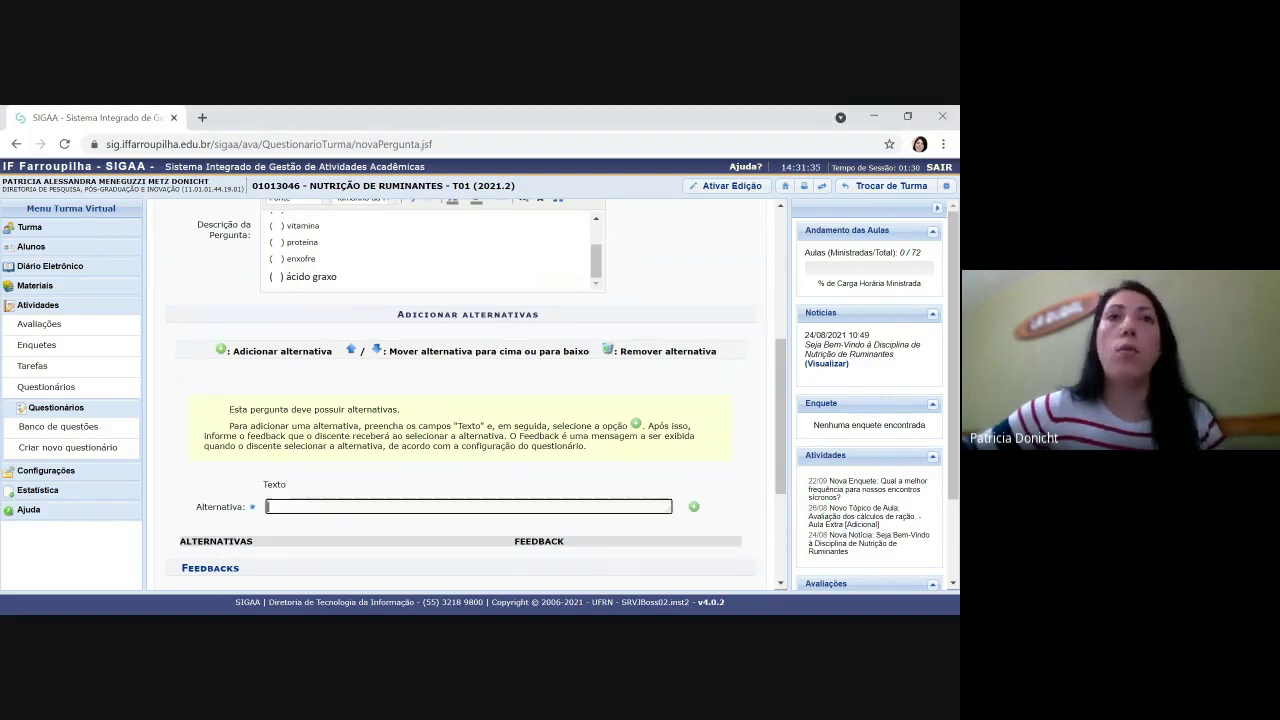
click(375, 290)
key(Return)
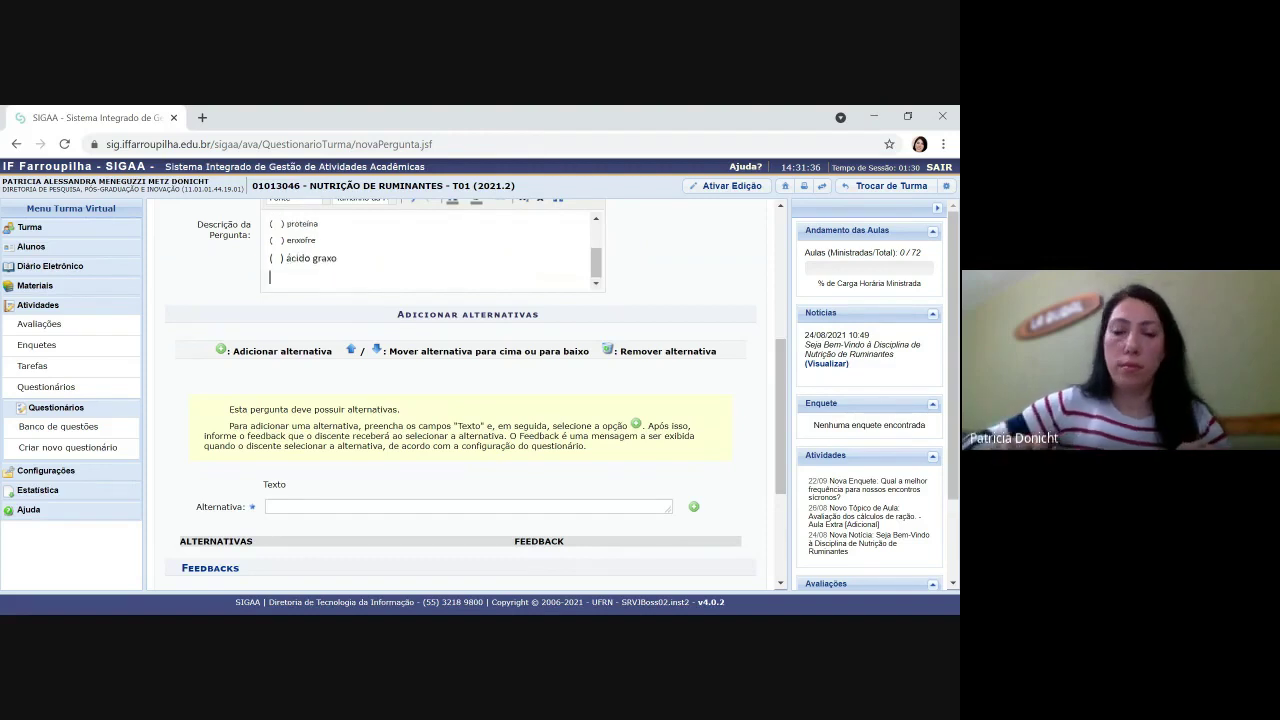
text(A ordem )
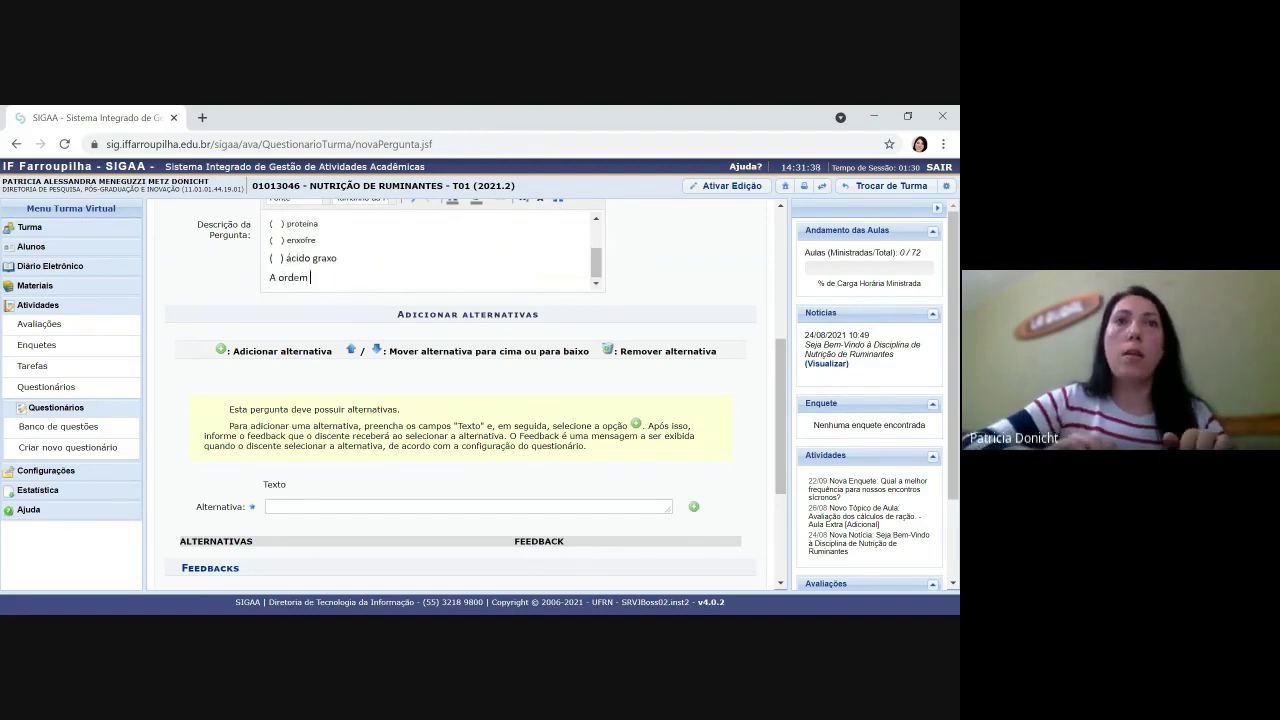
text(correta é )
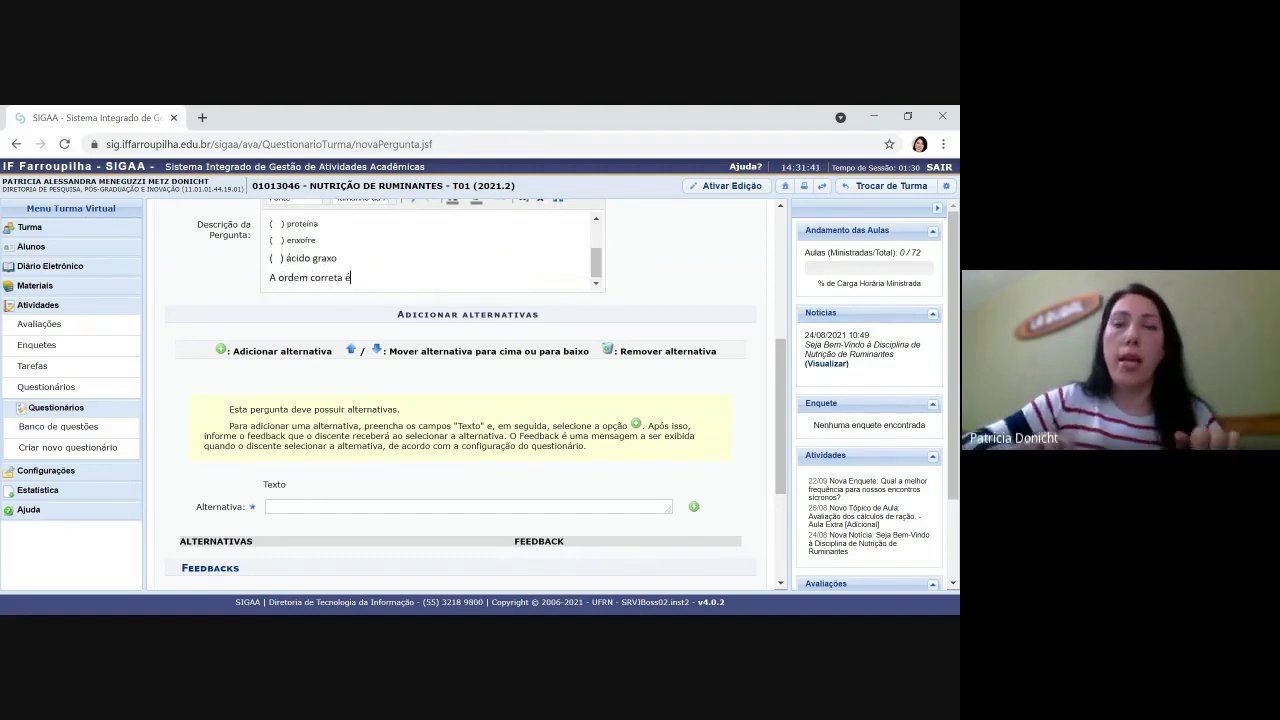
text(:)
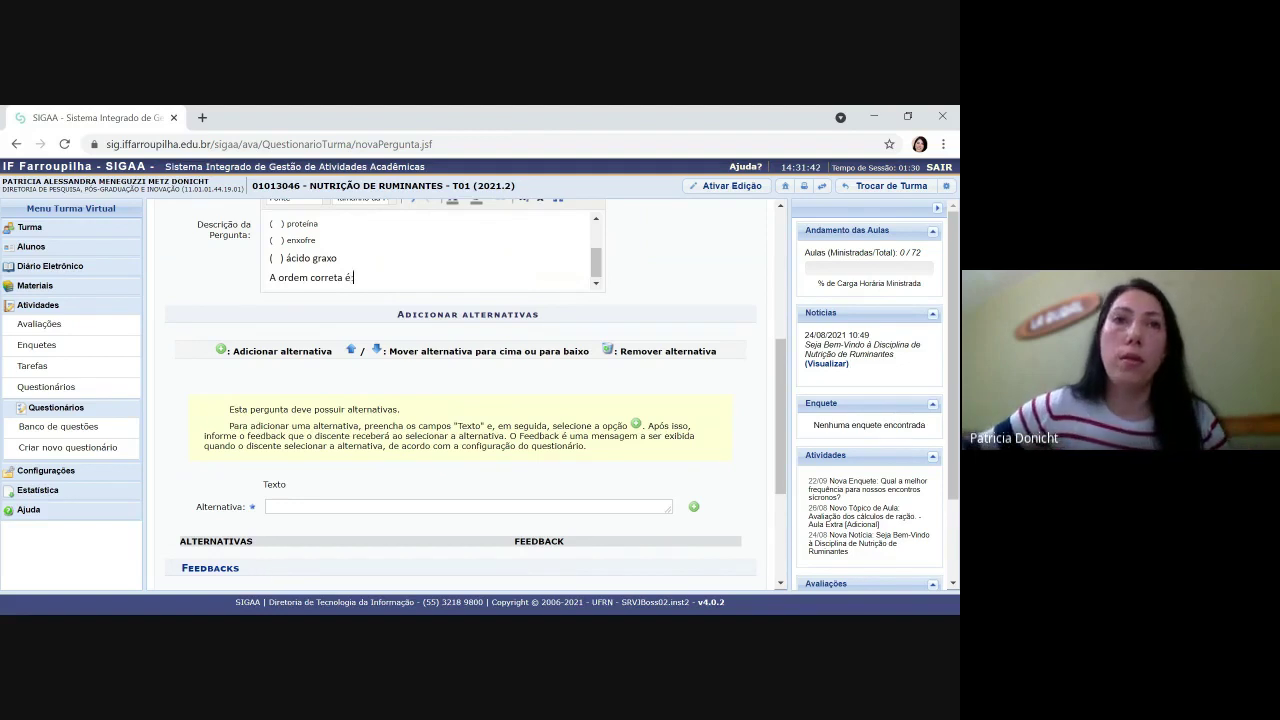
Add the first two alternatives, "1, 2, 1, 1, 1, 2, 1." and "2, 1, 2, 2, 2, 1, 2.".
click(468, 507)
text(1, 2, 1, 1, 1, 2, 1)
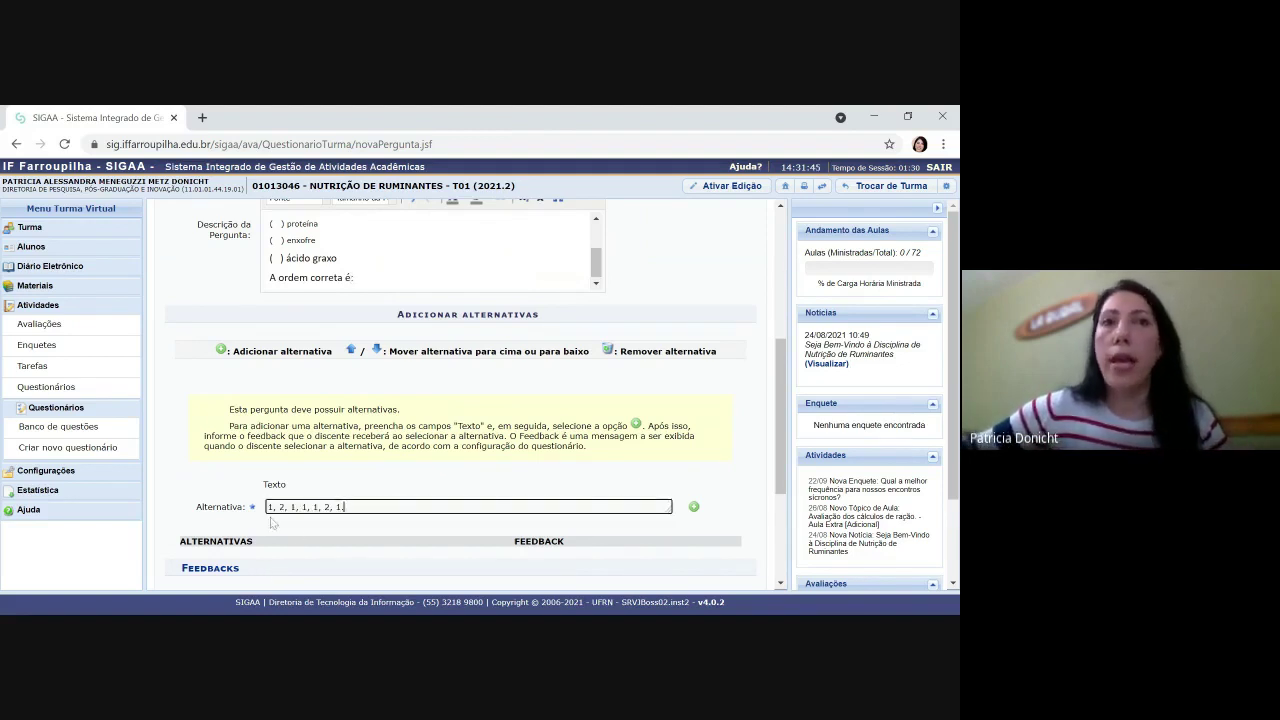
click(695, 508)
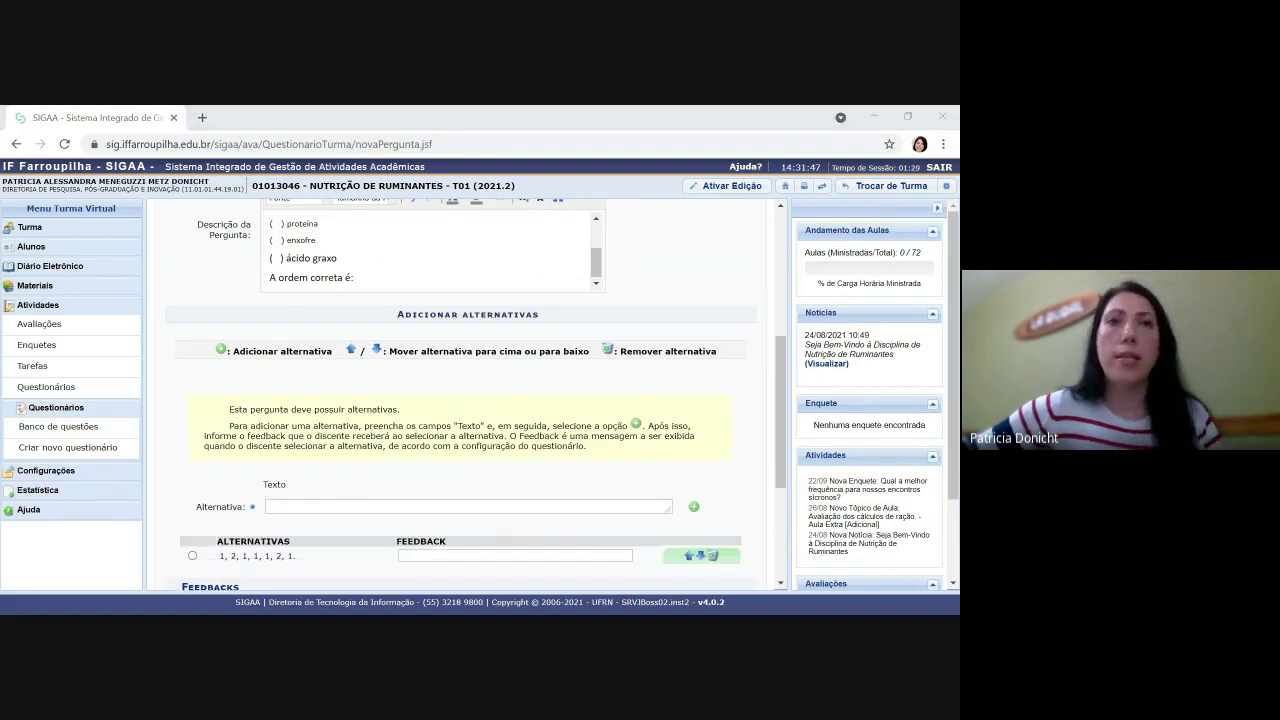
click(468, 507)
text(2, 1, 2, 2, 2, 1, 2.)
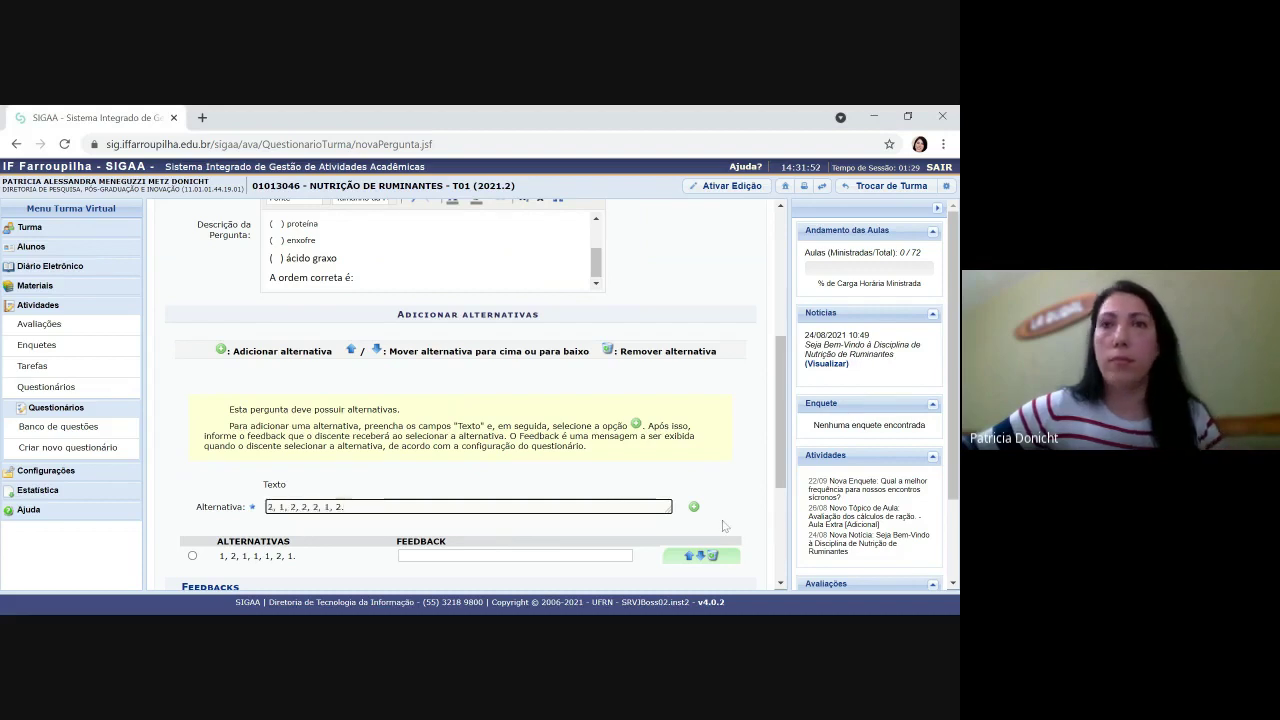
click(694, 507)
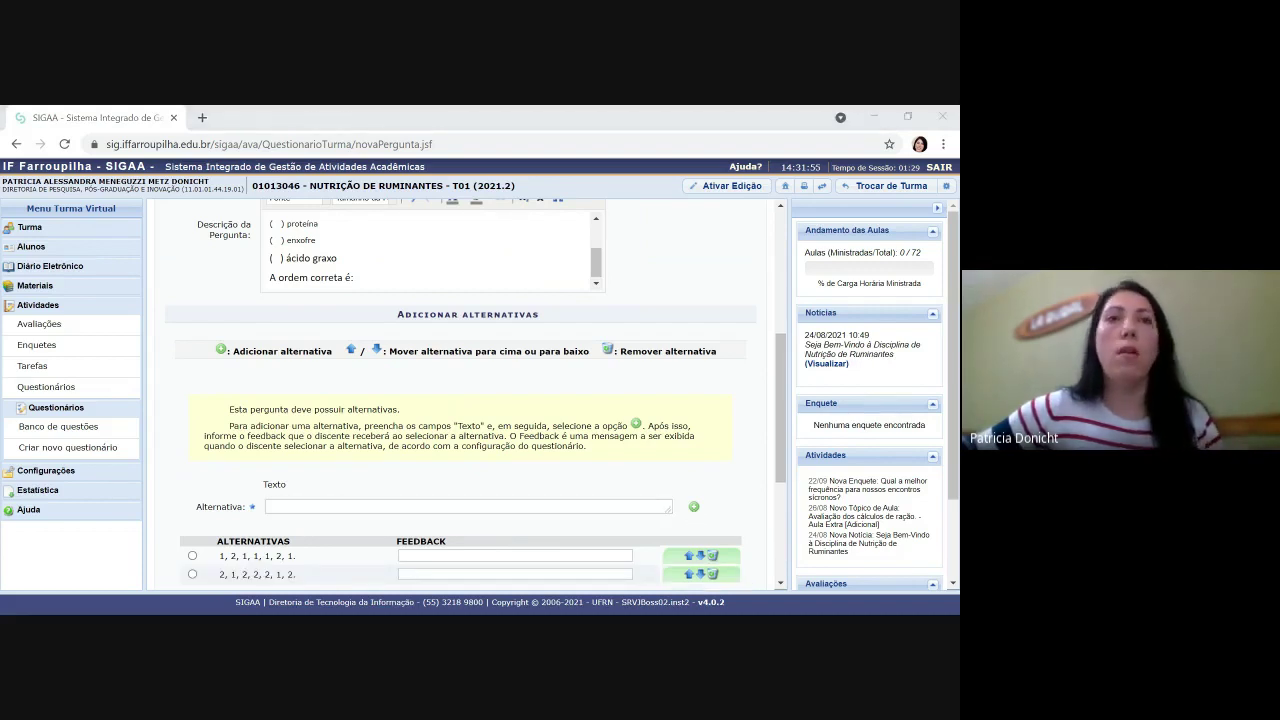
Add a third alternative "1, 2, 1, 2, 1, 2, 1." to the question.
click(330, 507)
text(1, 2, 1, 2, 1, 2, 1.)
key(alt+Tab)
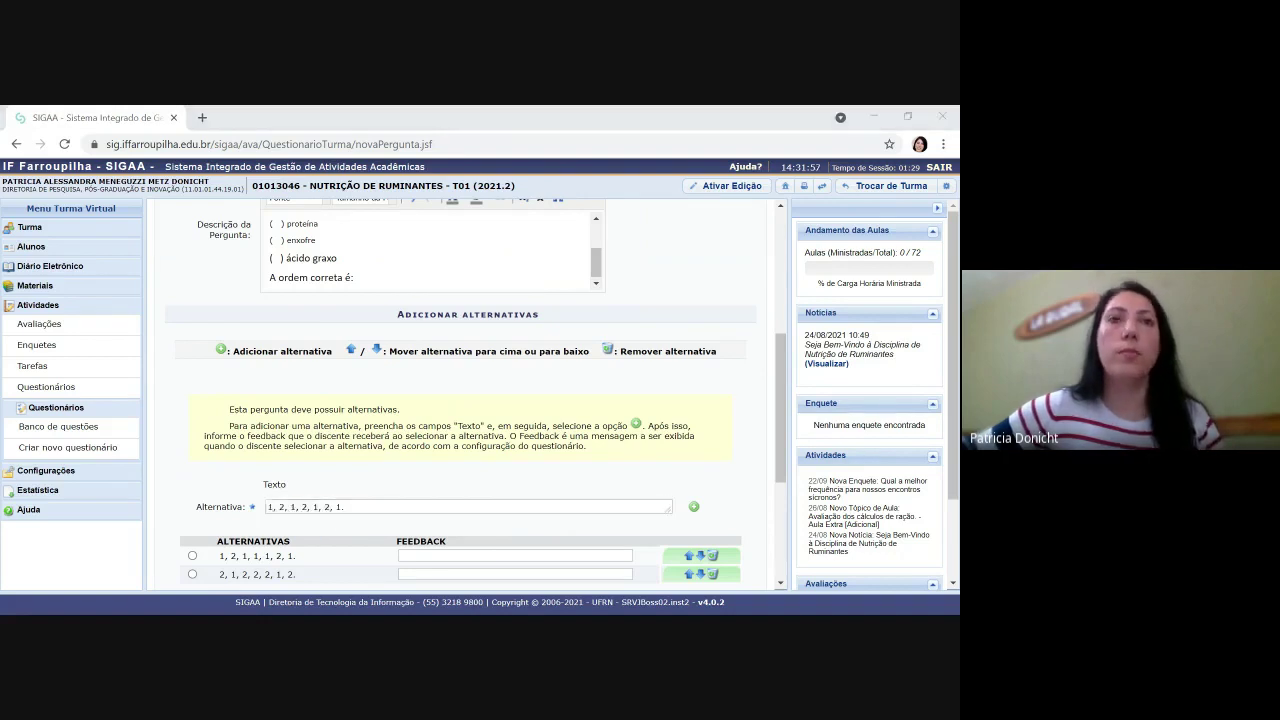
click(694, 506)
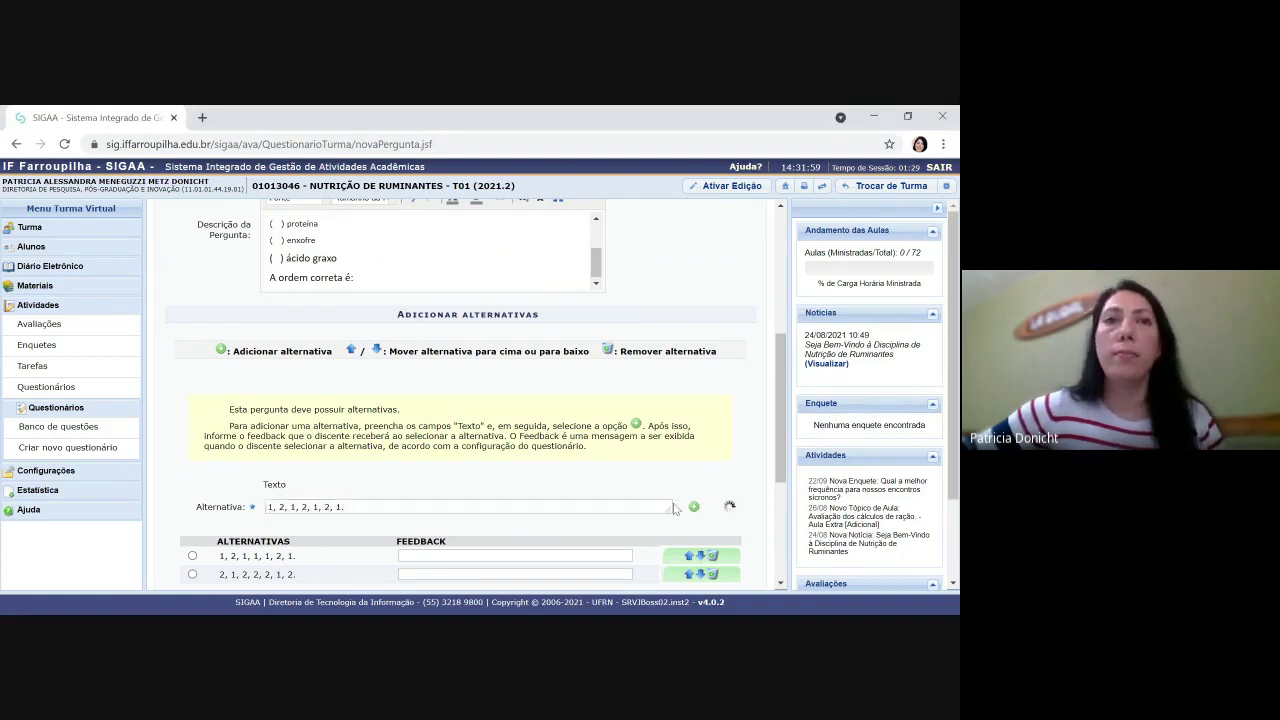
click(561, 481)
scroll(483, 483, down, 1)
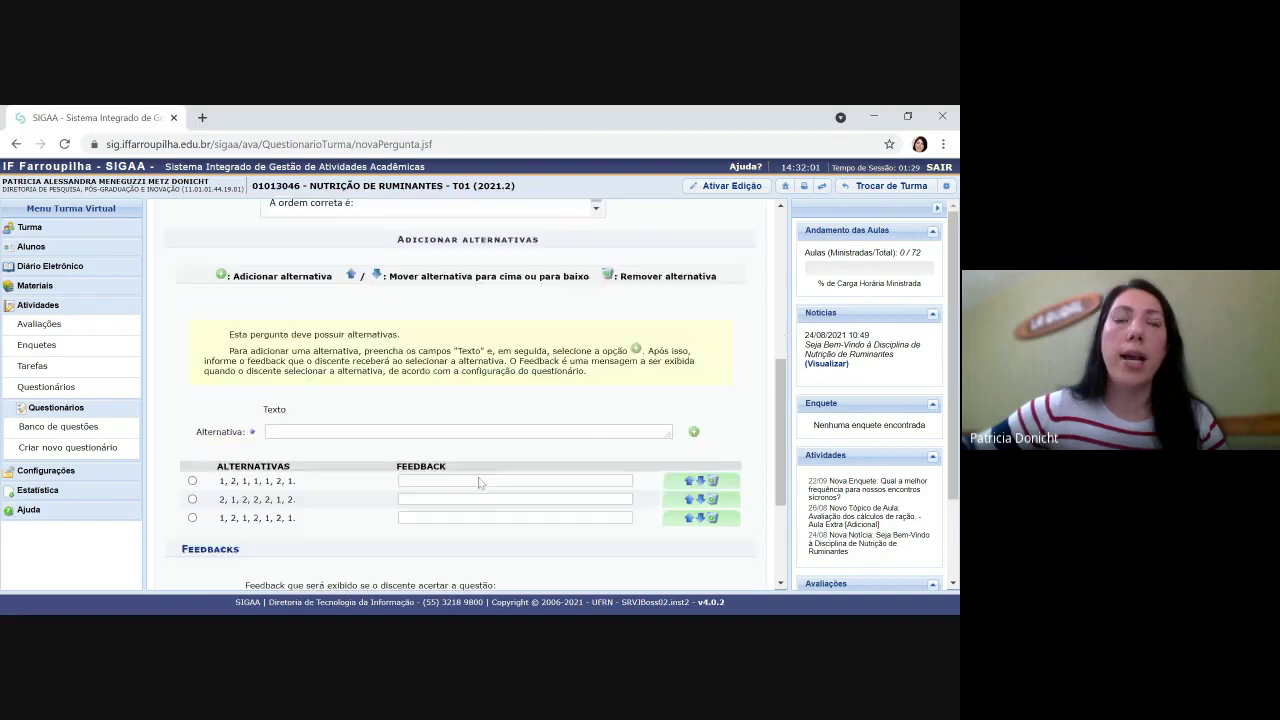
Mark "1, 2, 1, 1, 1, 2, 1." as the correct answer and save the question.
click(192, 481)
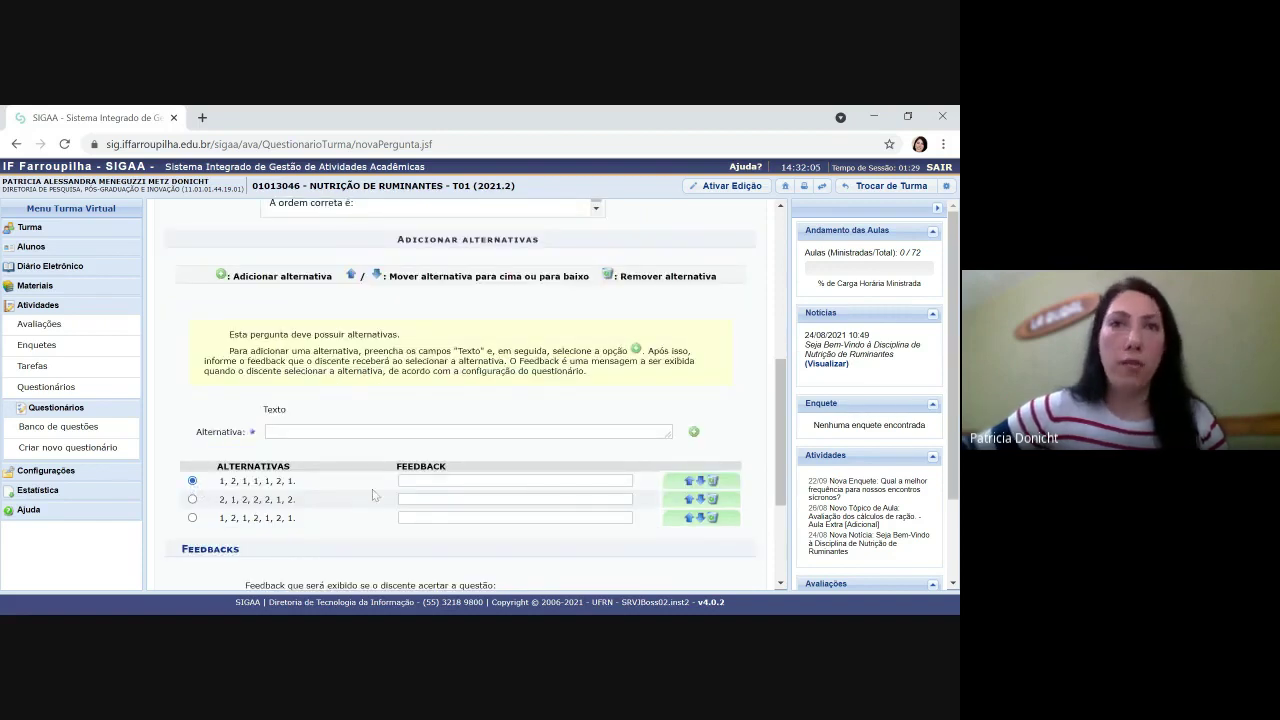
scroll(372, 489, down, 2)
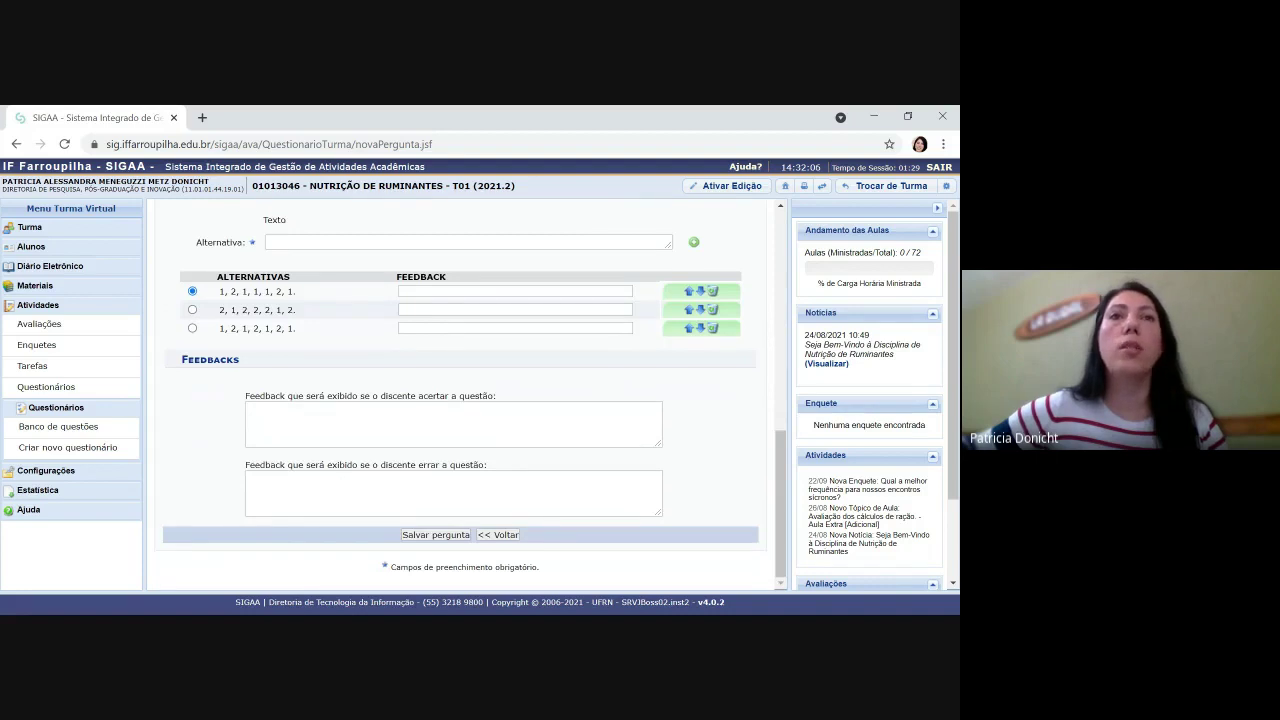
click(435, 538)
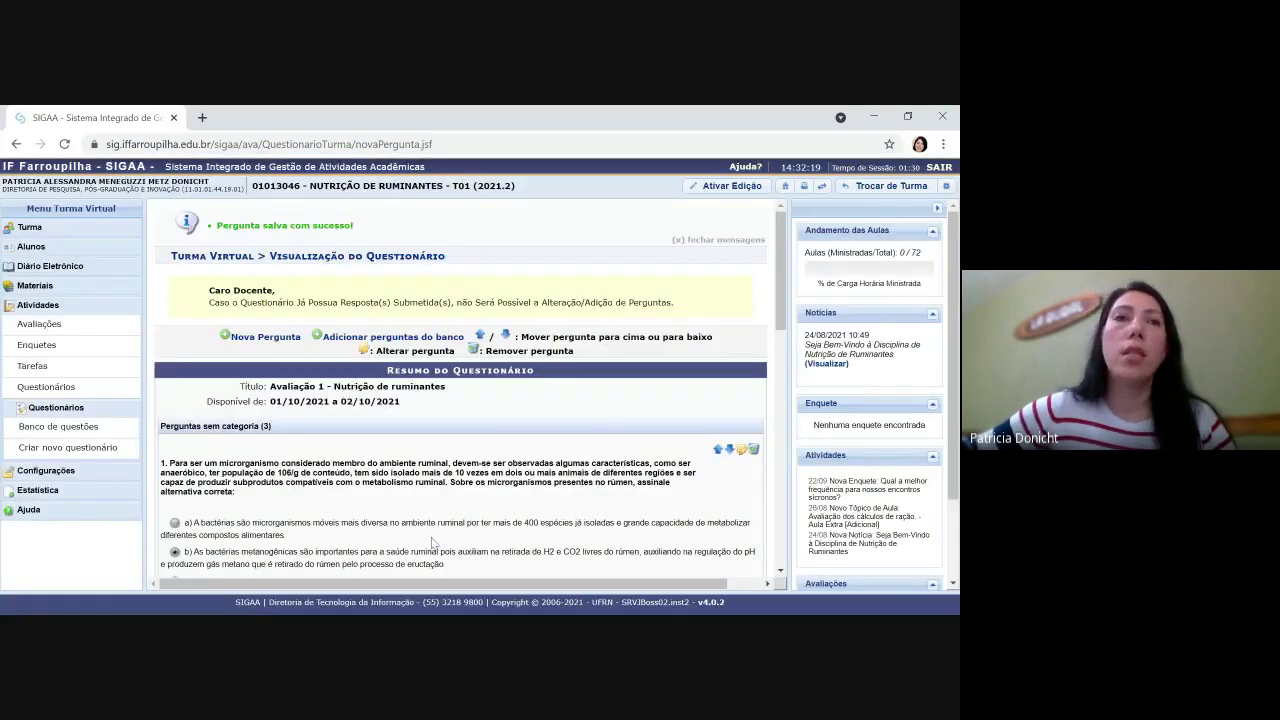
Look over the three questions of "Avaliação 1 - Nutrição de ruminantes" and save the questionnaire without publishing it.
scroll(432, 541, down, 3)
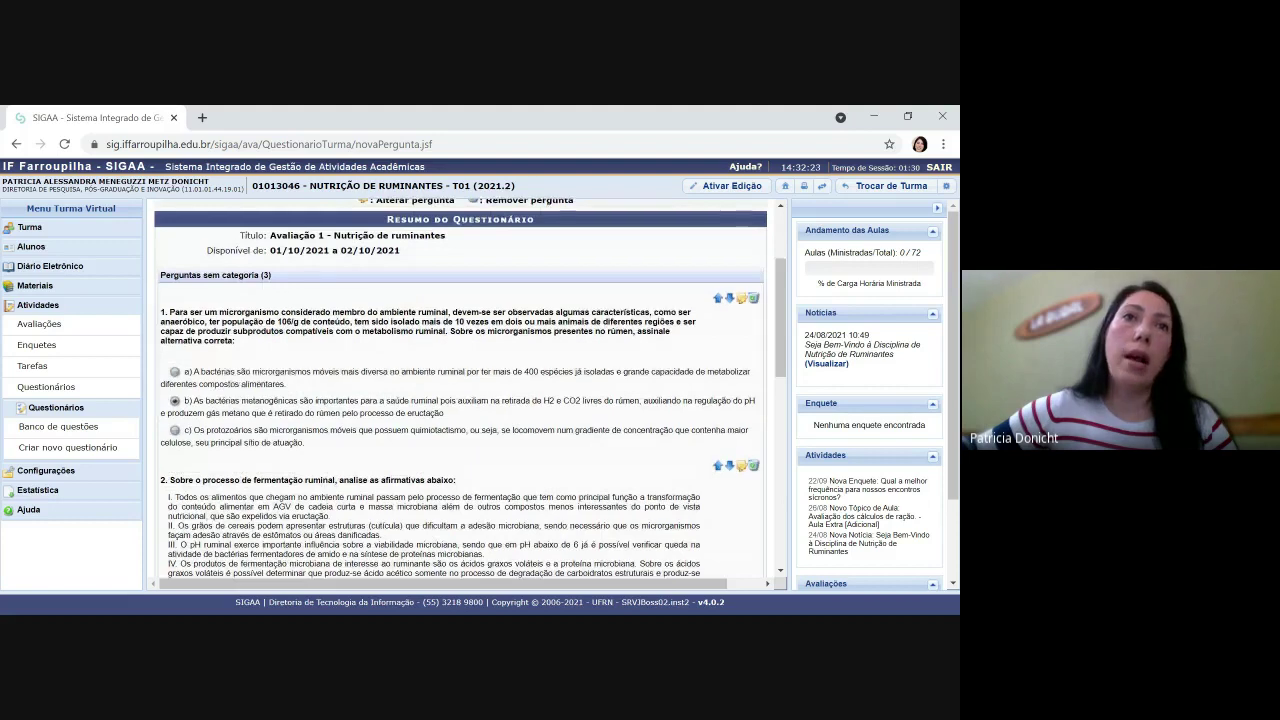
scroll(460, 390, down, 8)
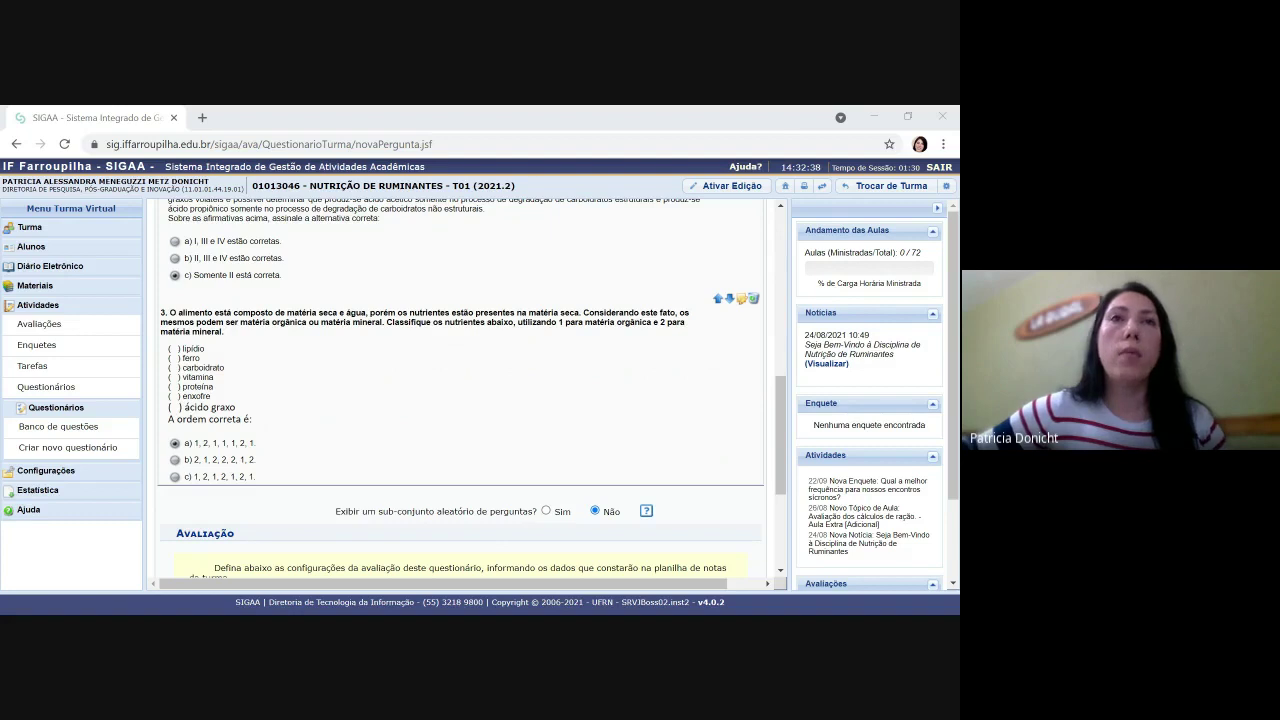
key(alt+Tab)
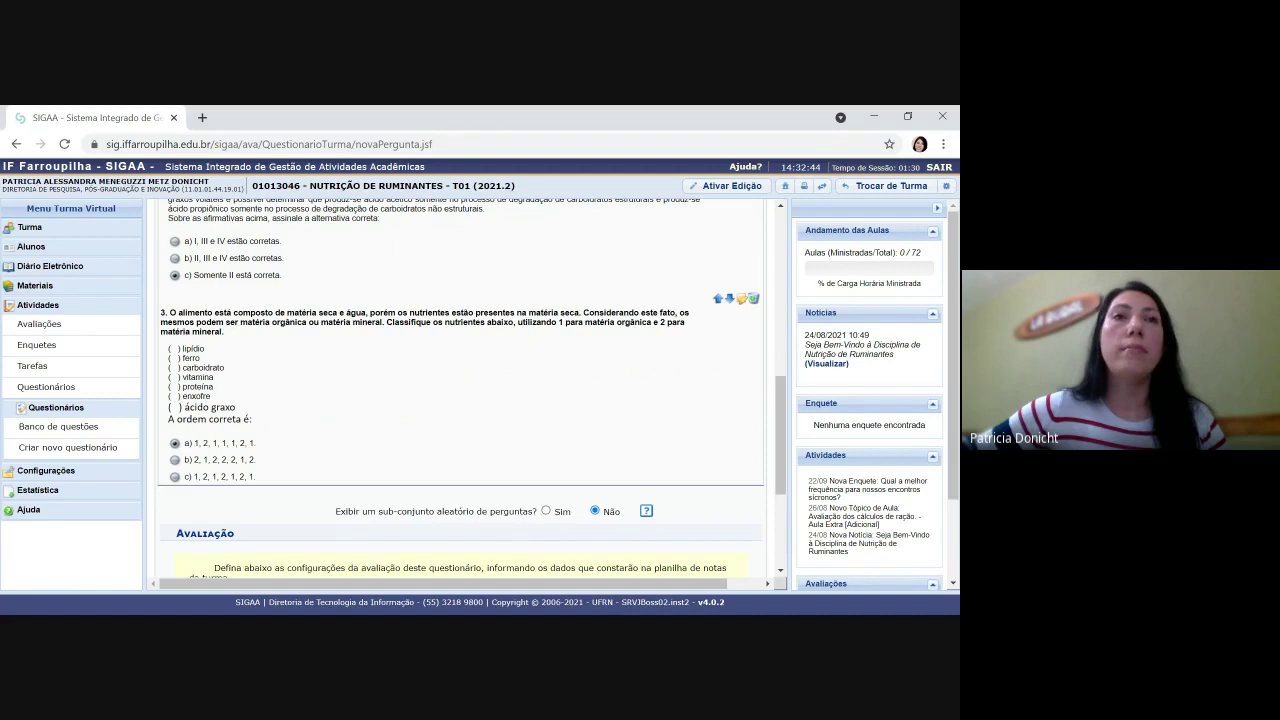
scroll(460, 390, up, 5)
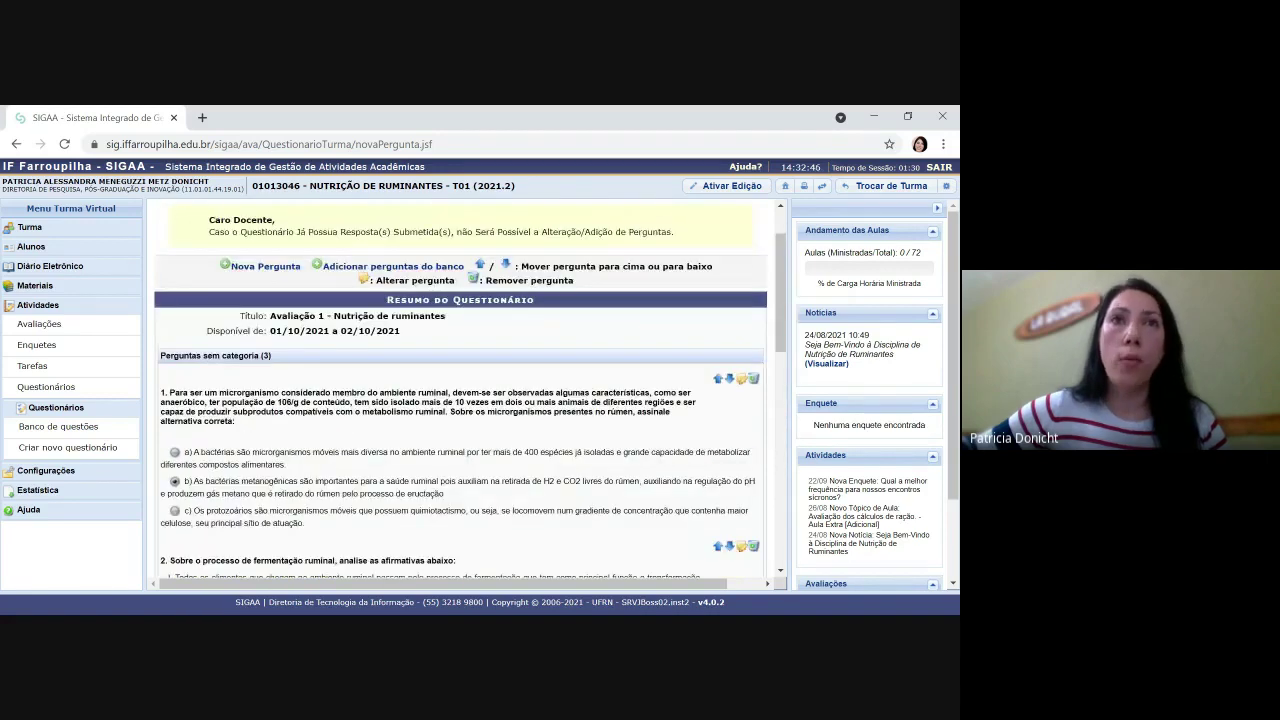
scroll(460, 390, up, 2)
scroll(460, 390, down, 15)
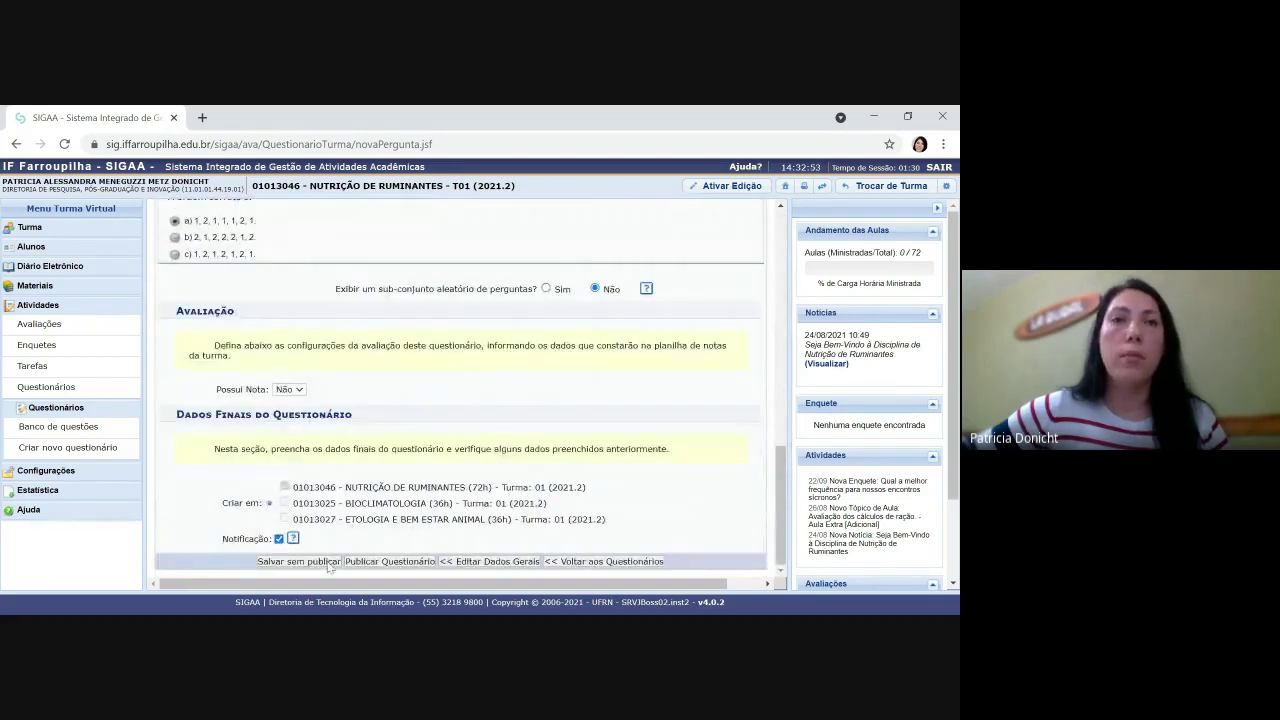
click(329, 563)
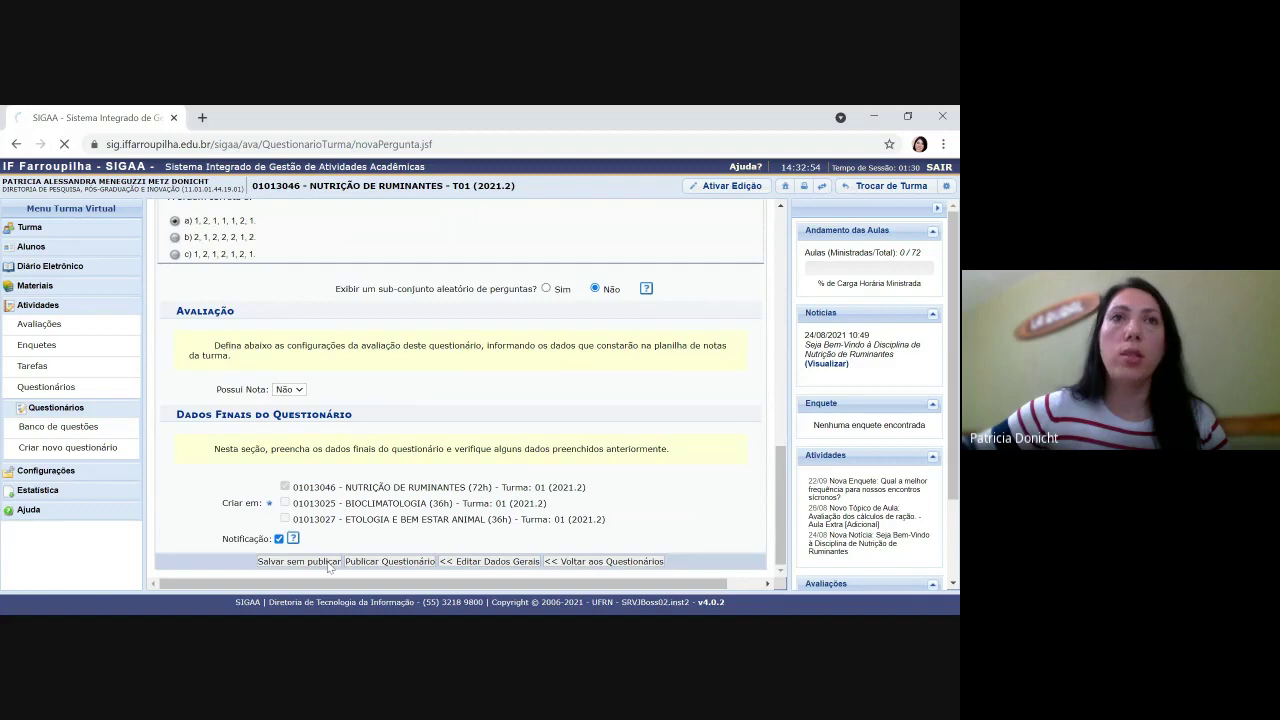